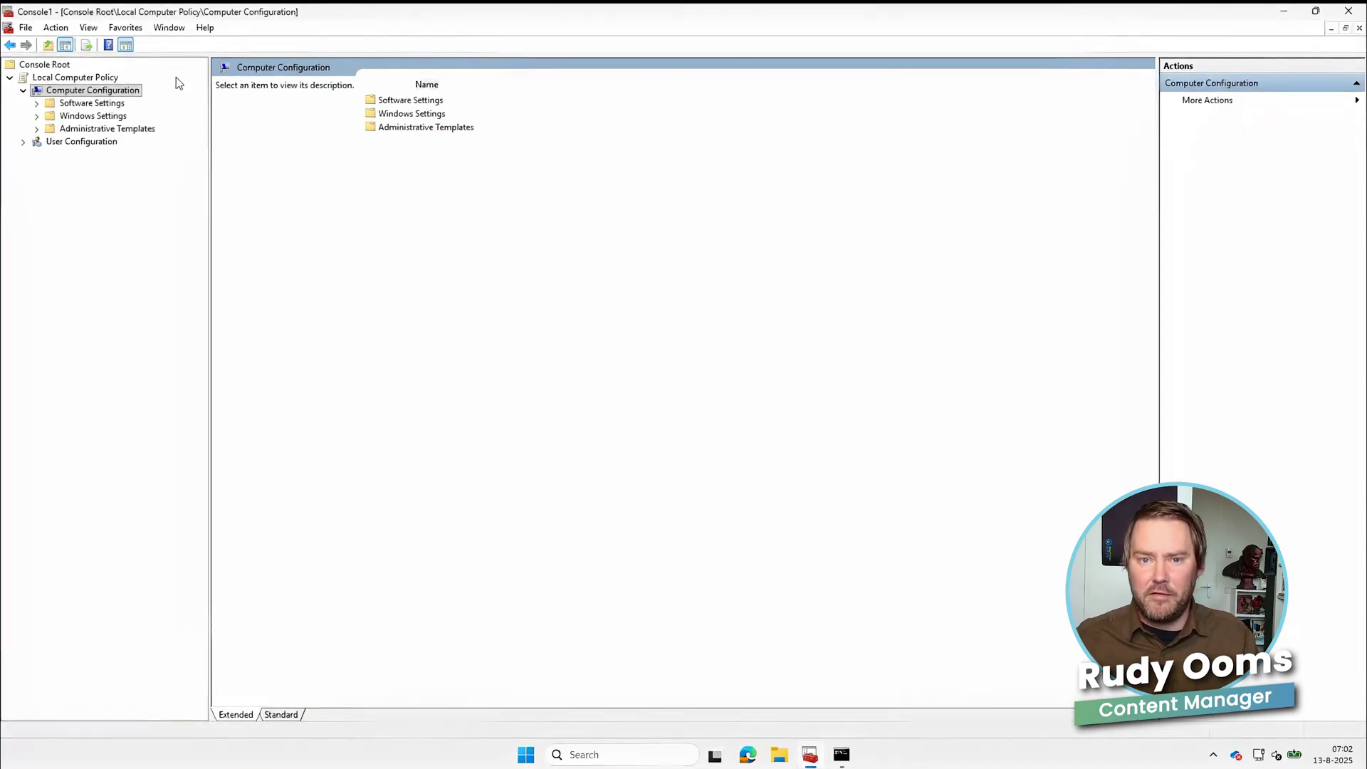
# Go to Windows Components > App Package Deployment and open 'Remove Default Microsoft Store packages from the system'.
pyautogui.click(72, 78)
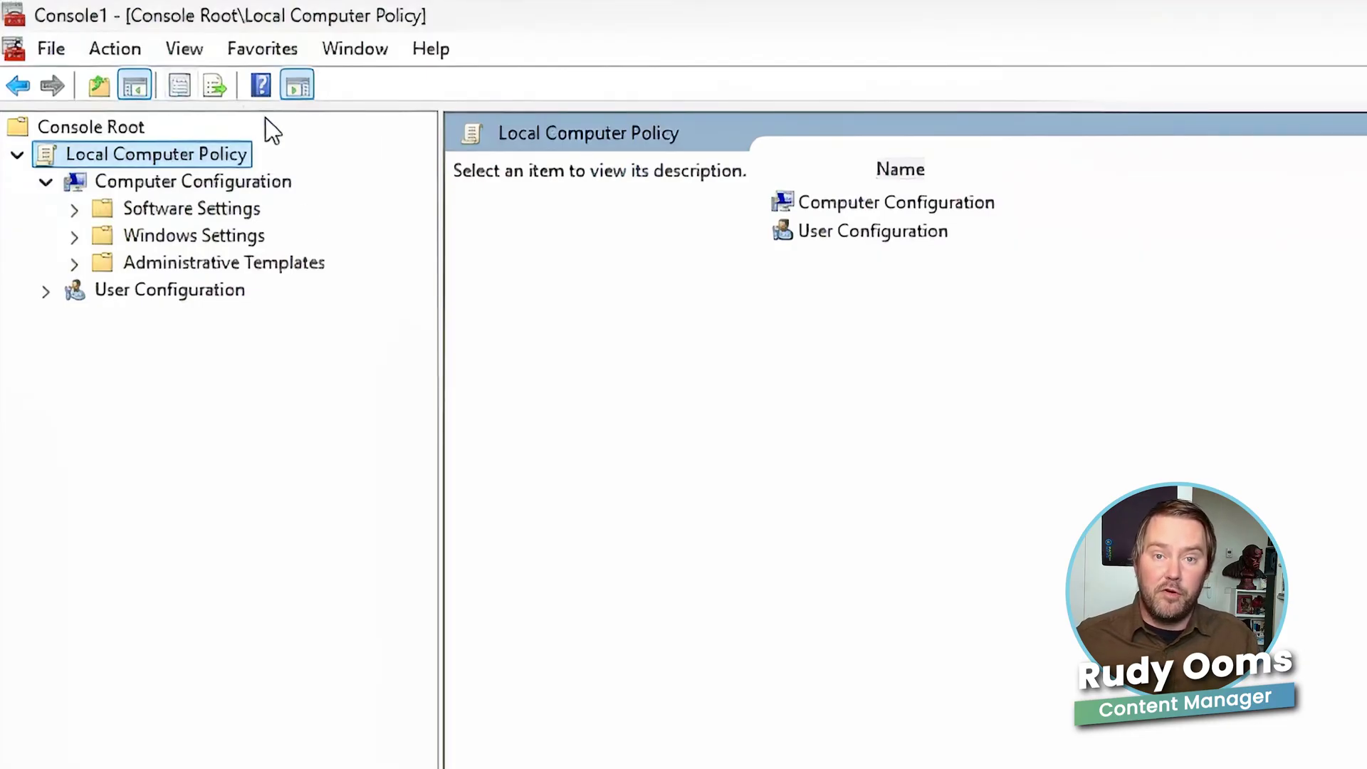
pyautogui.doubleClick(139, 262)
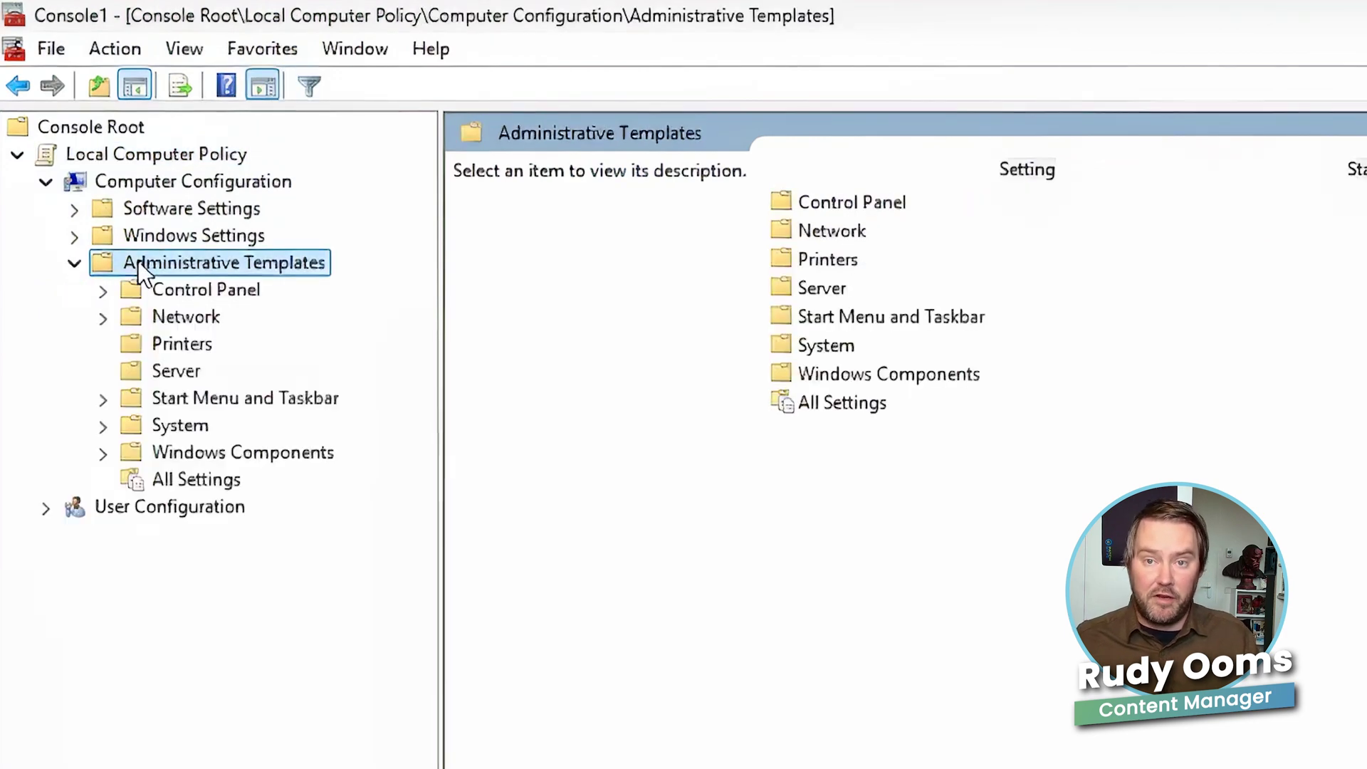
pyautogui.doubleClick(214, 453)
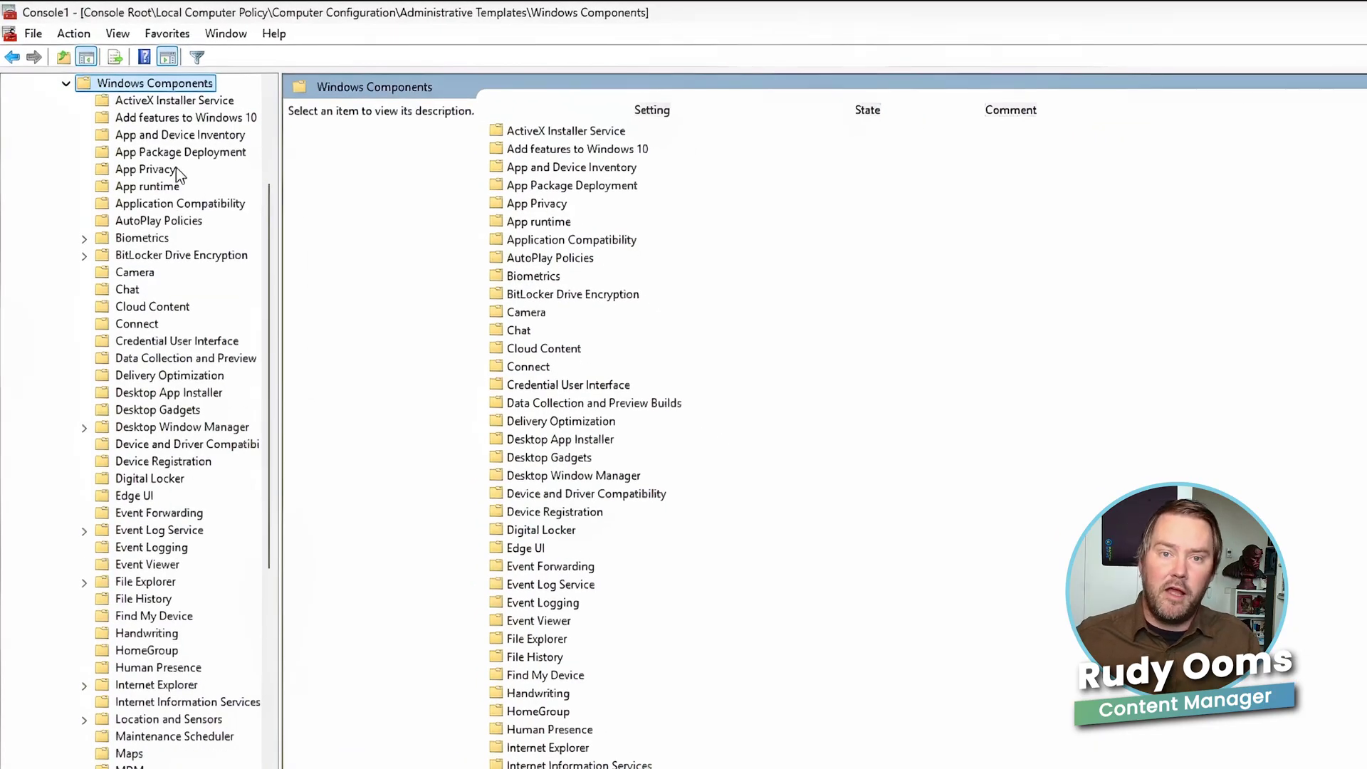
pyautogui.click(179, 158)
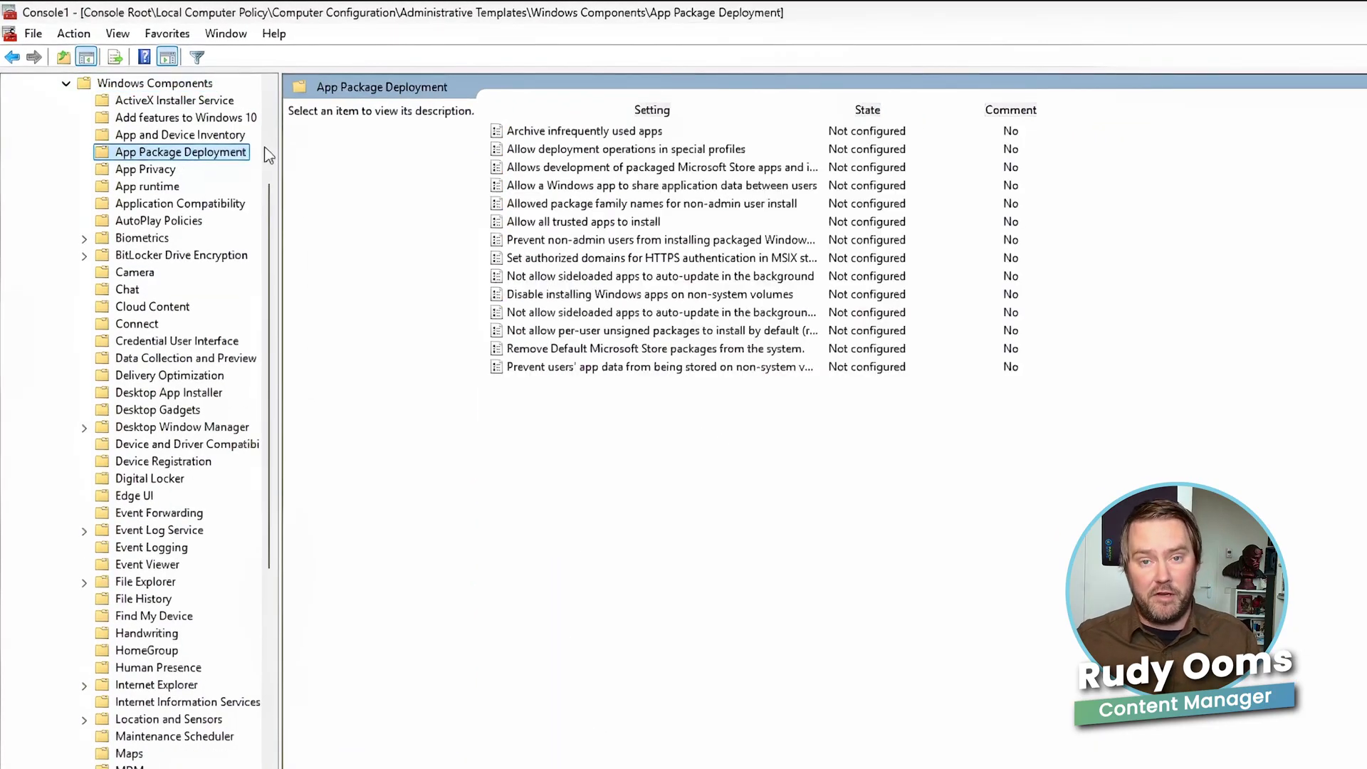
pyautogui.click(667, 350)
pyautogui.doubleClick(668, 351)
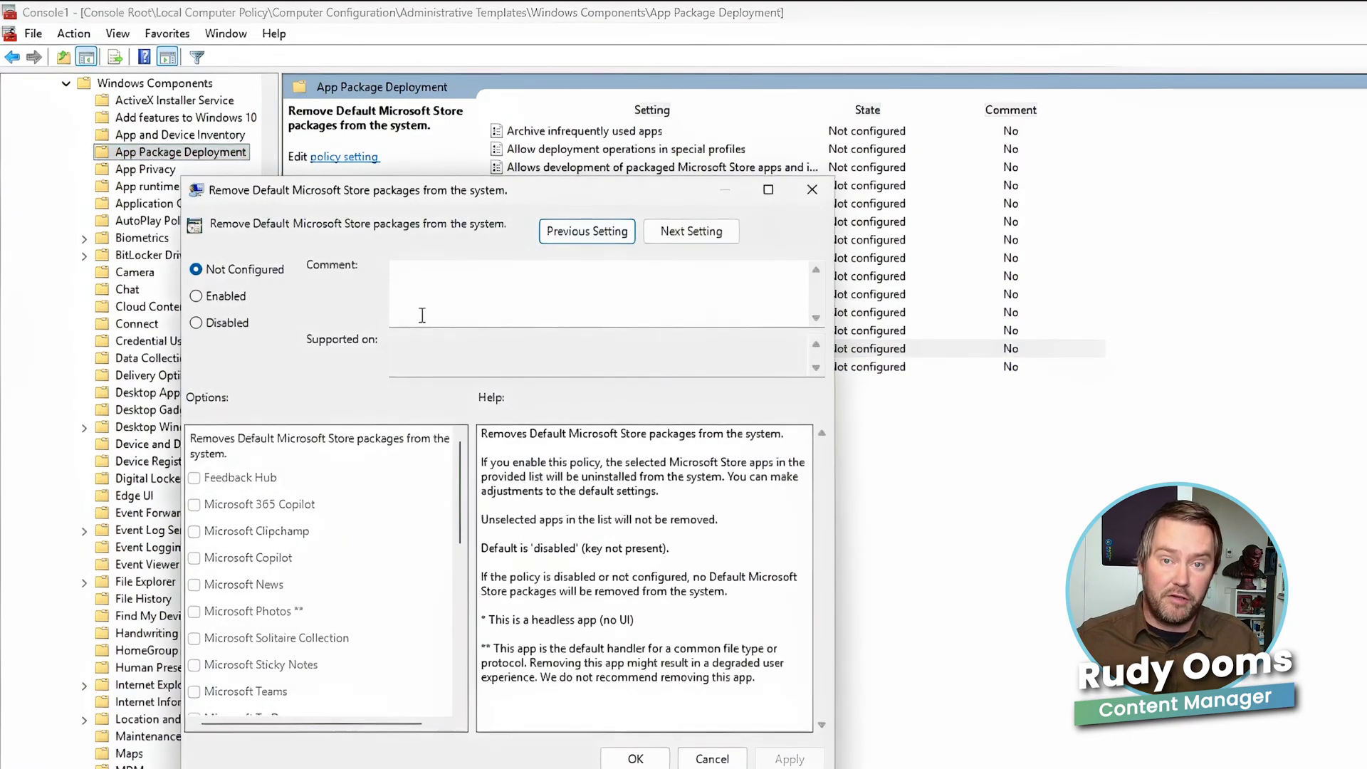
# Enable the policy, keep its preset checked apps in Options, and apply with OK.
pyautogui.click(236, 298)
pyautogui.scroll(-2, 456, 484)
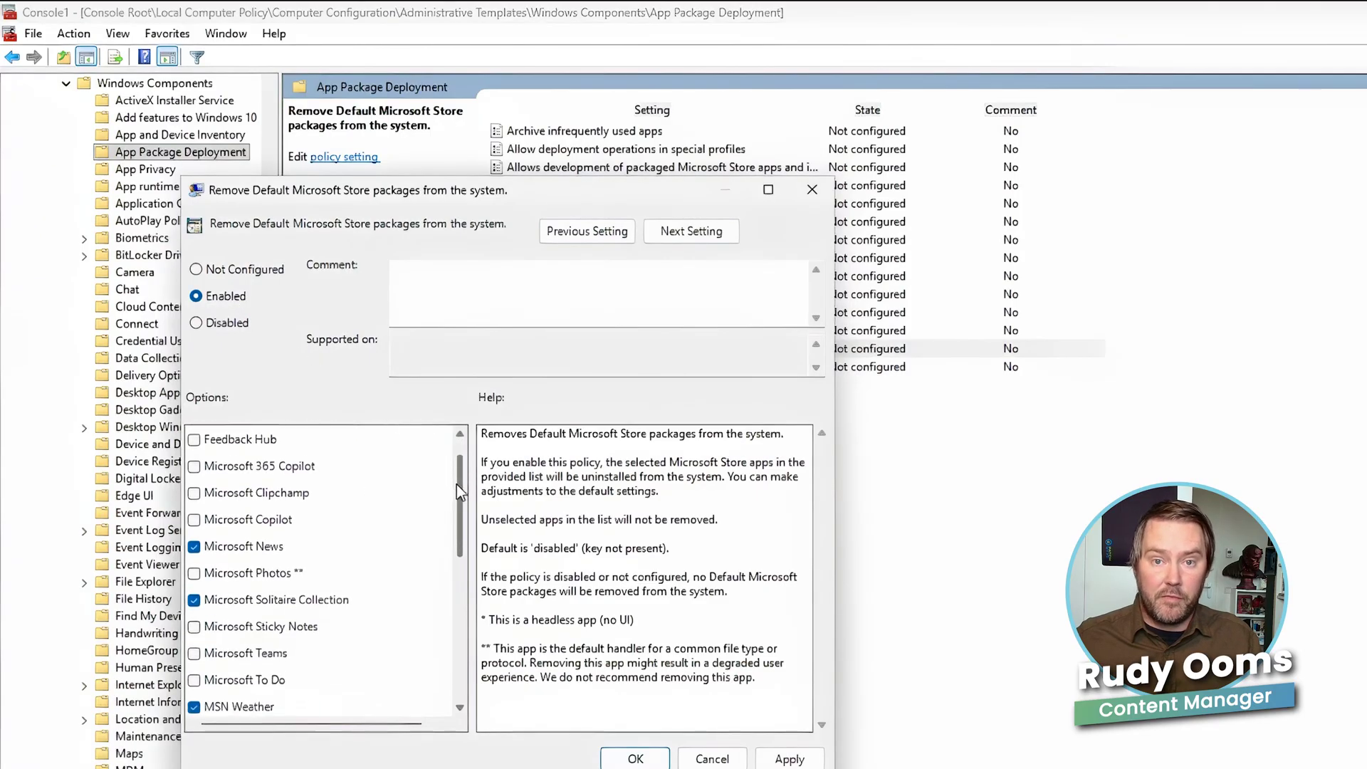
pyautogui.moveTo(459, 523); pyautogui.dragTo(471, 622)
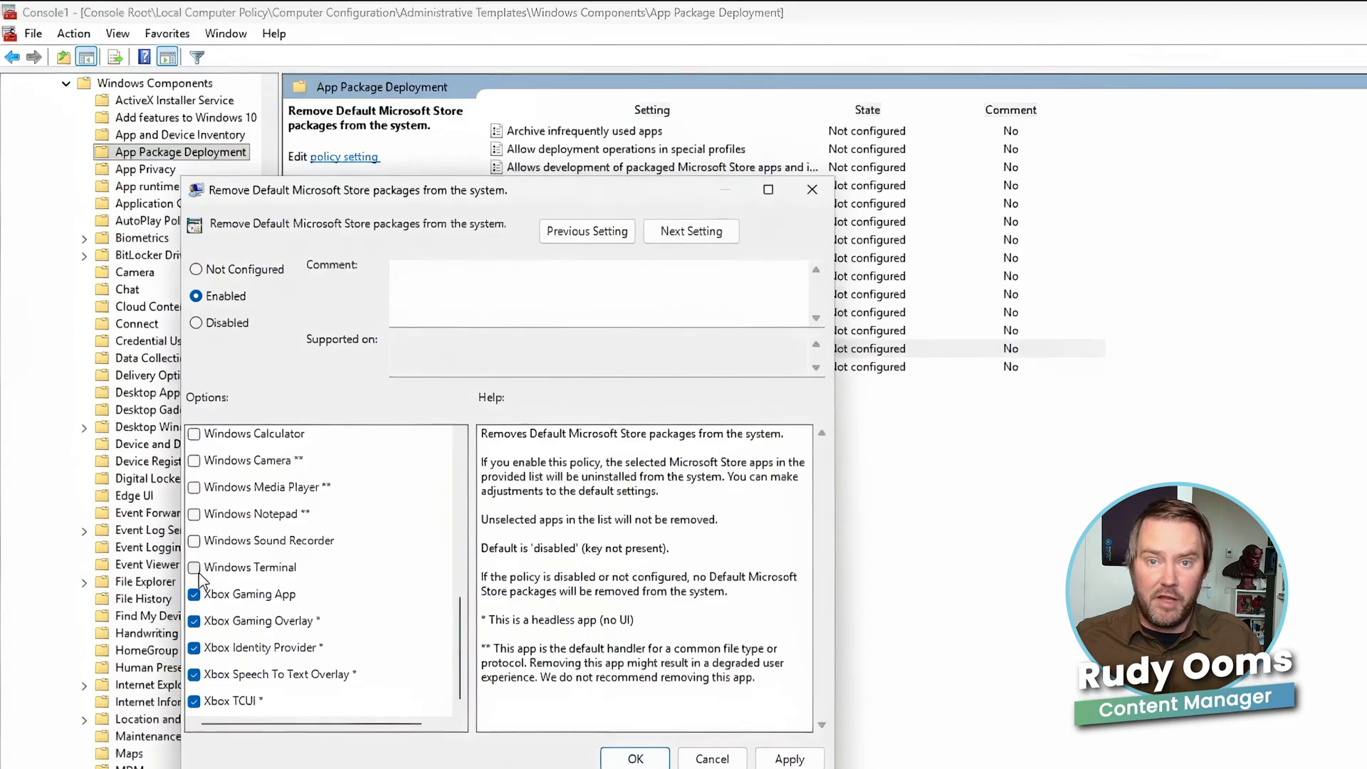
pyautogui.moveTo(458, 625); pyautogui.dragTo(450, 420)
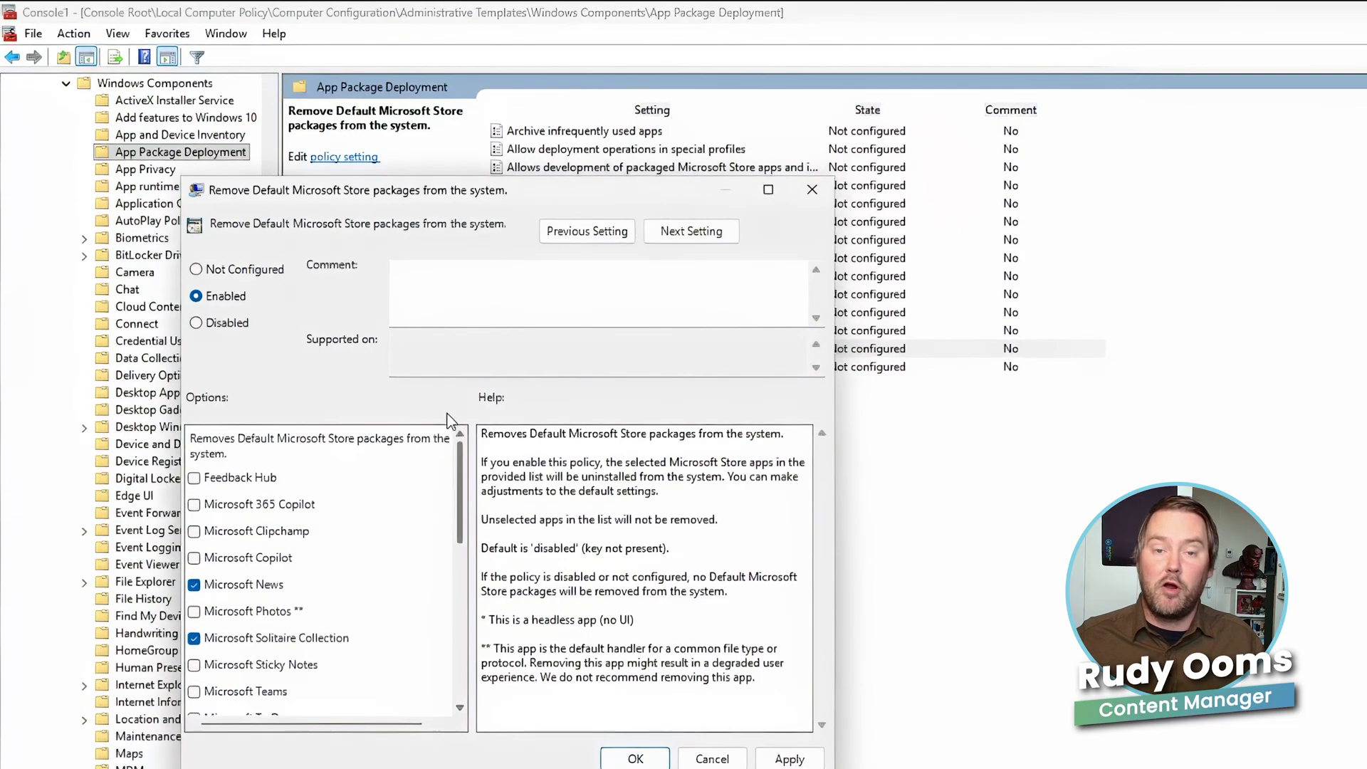
pyautogui.click(789, 756)
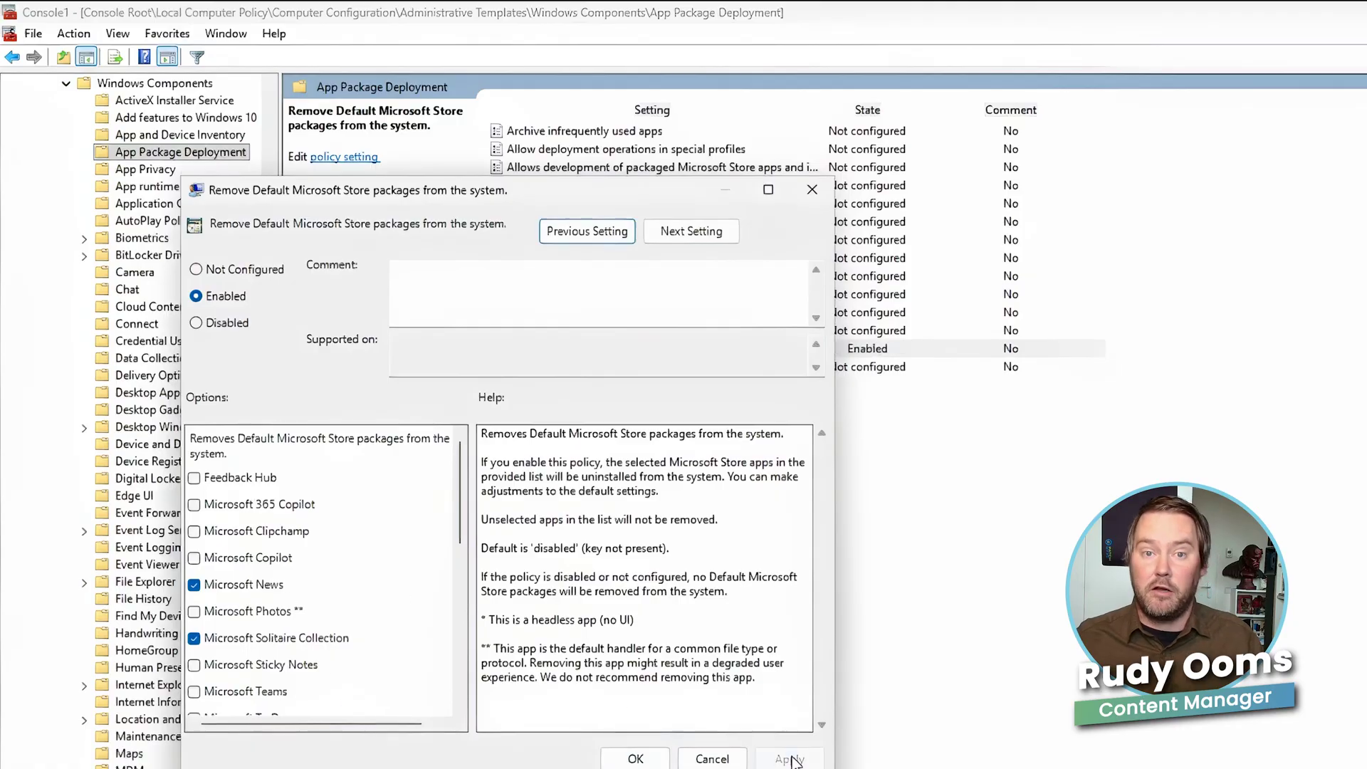
pyautogui.click(636, 759)
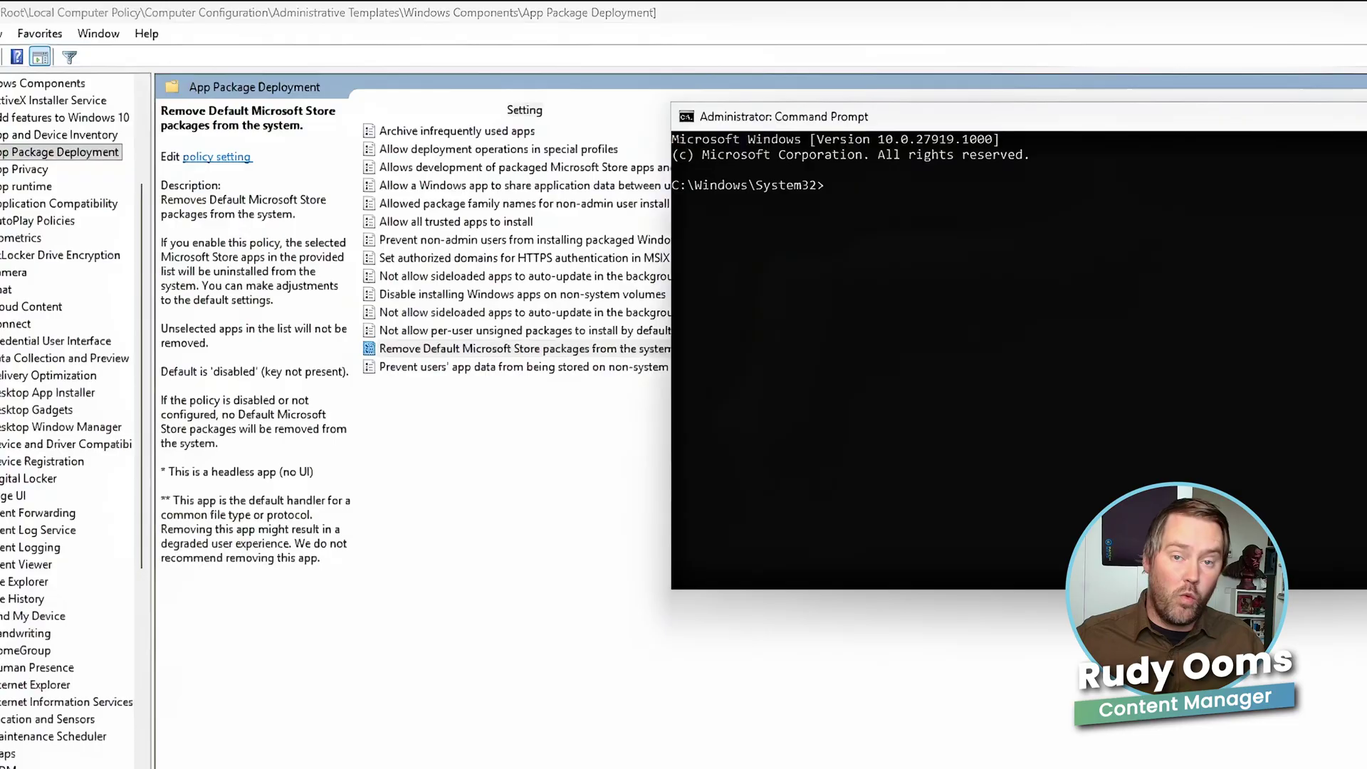
# Run gpupdate /force at the admin prompt and confirm the computer policy update succeeded.
pyautogui.click(1082, 433)
pyautogui.write('gp')
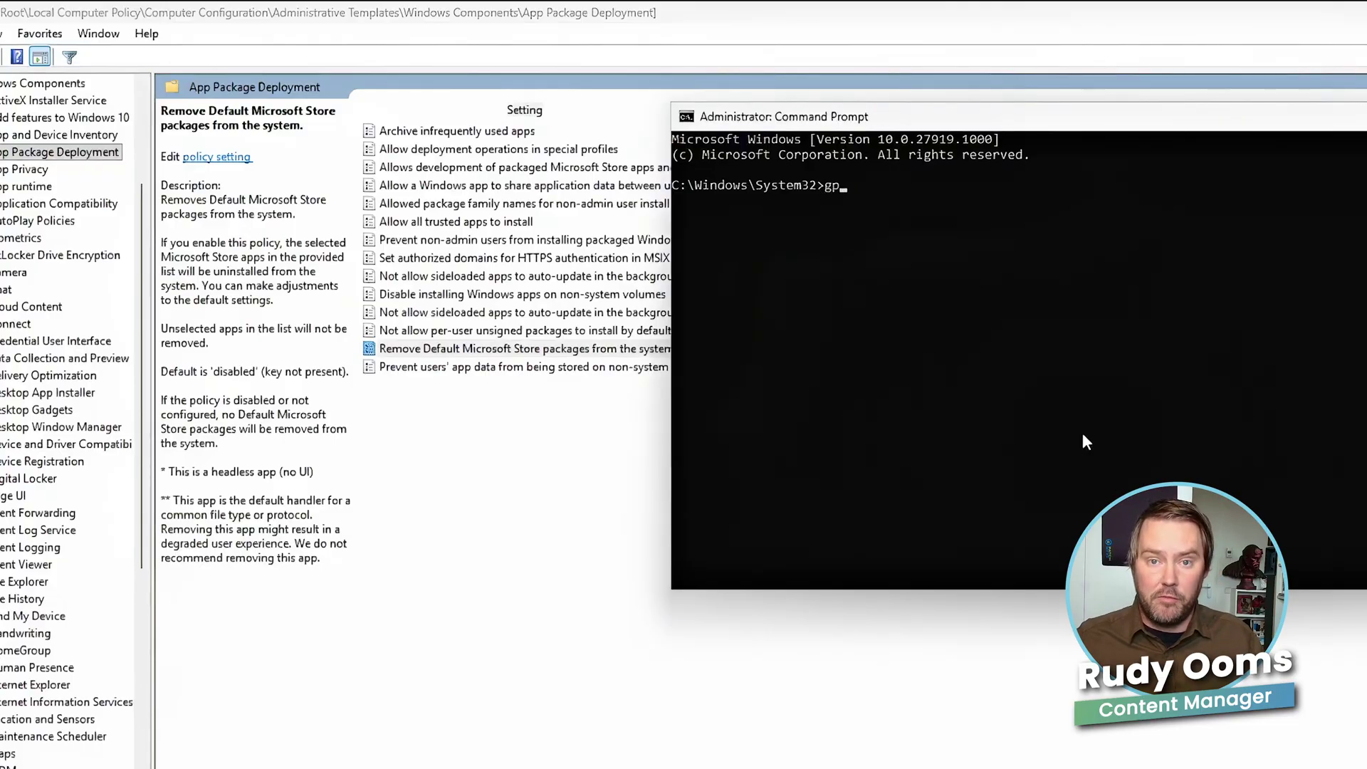
pyautogui.write('uup')
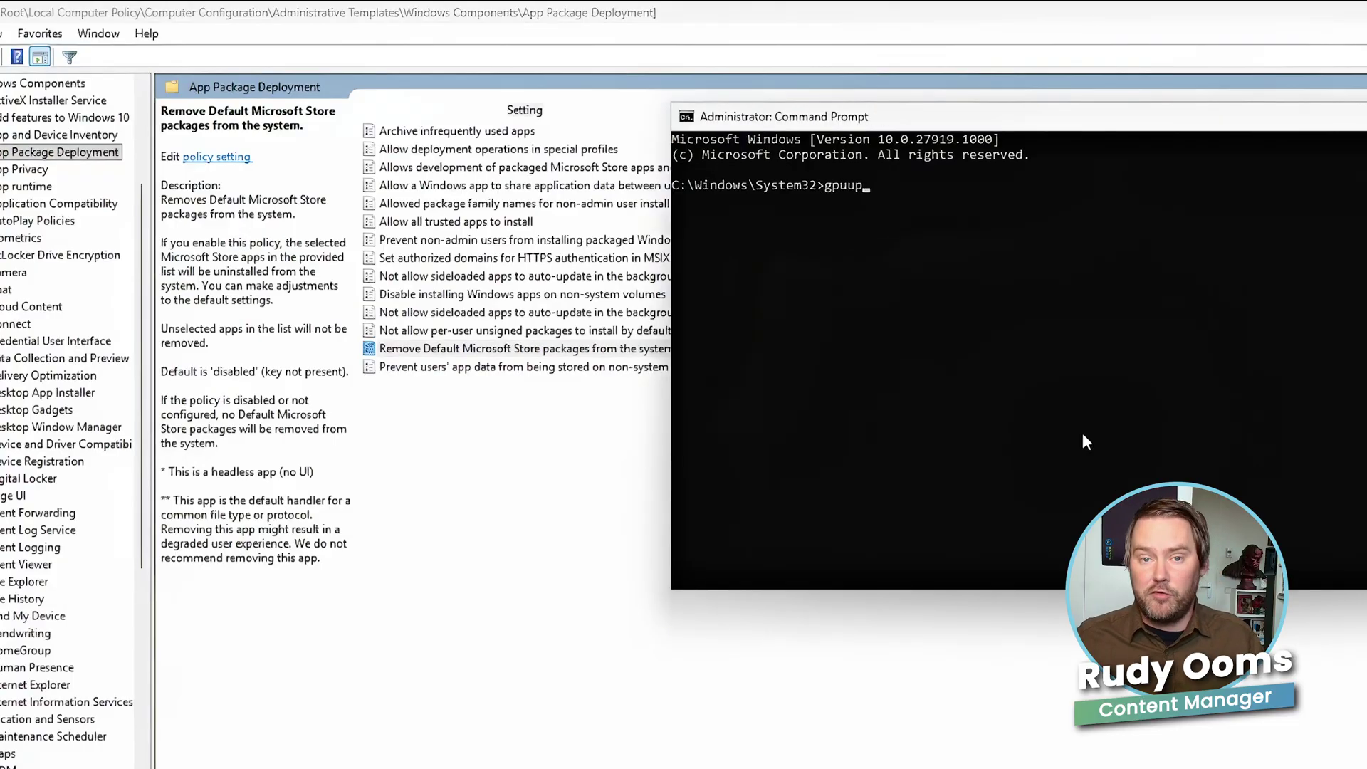
pyautogui.write('da')
pyautogui.press('BackSpace')
pyautogui.press('BackSpace')
pyautogui.press('BackSpace')
pyautogui.press('BackSpace')
pyautogui.write('pda')
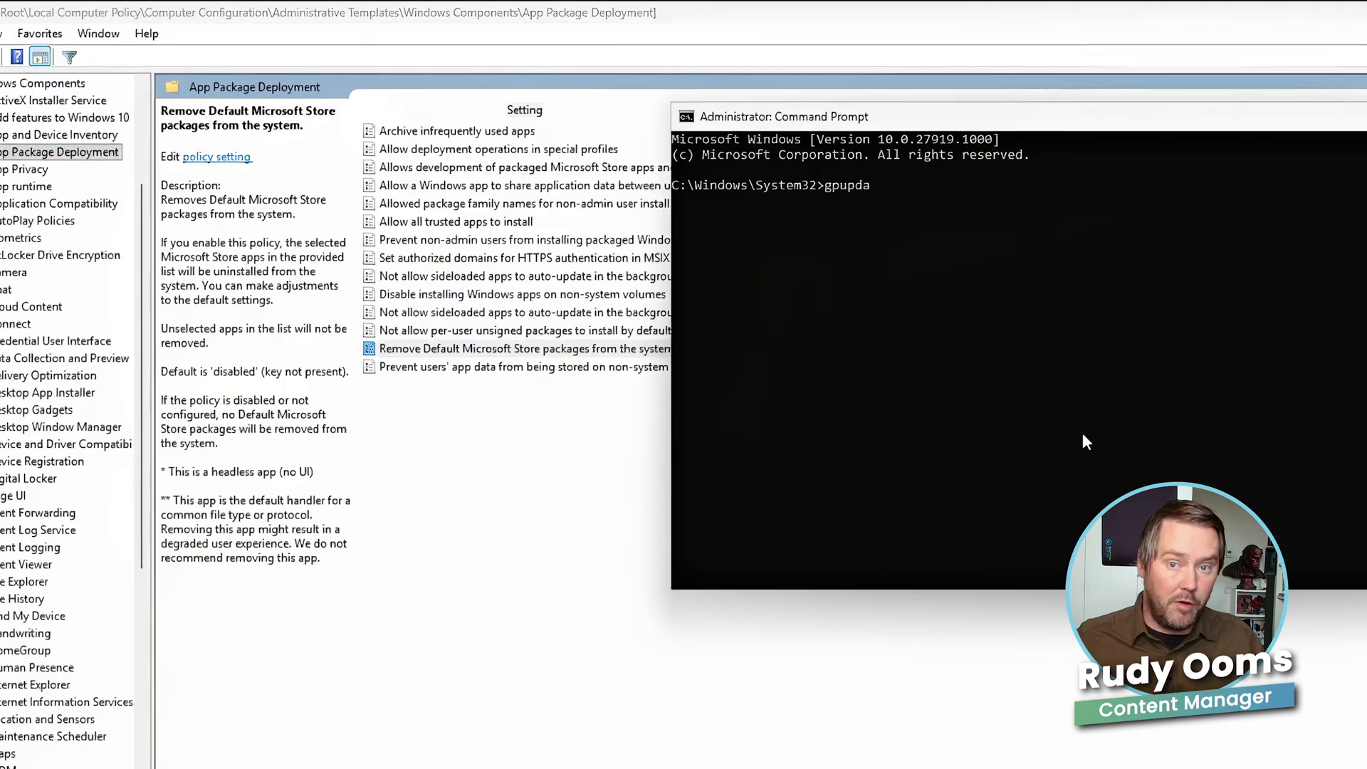
pyautogui.write('te /force')
pyautogui.press('Return')
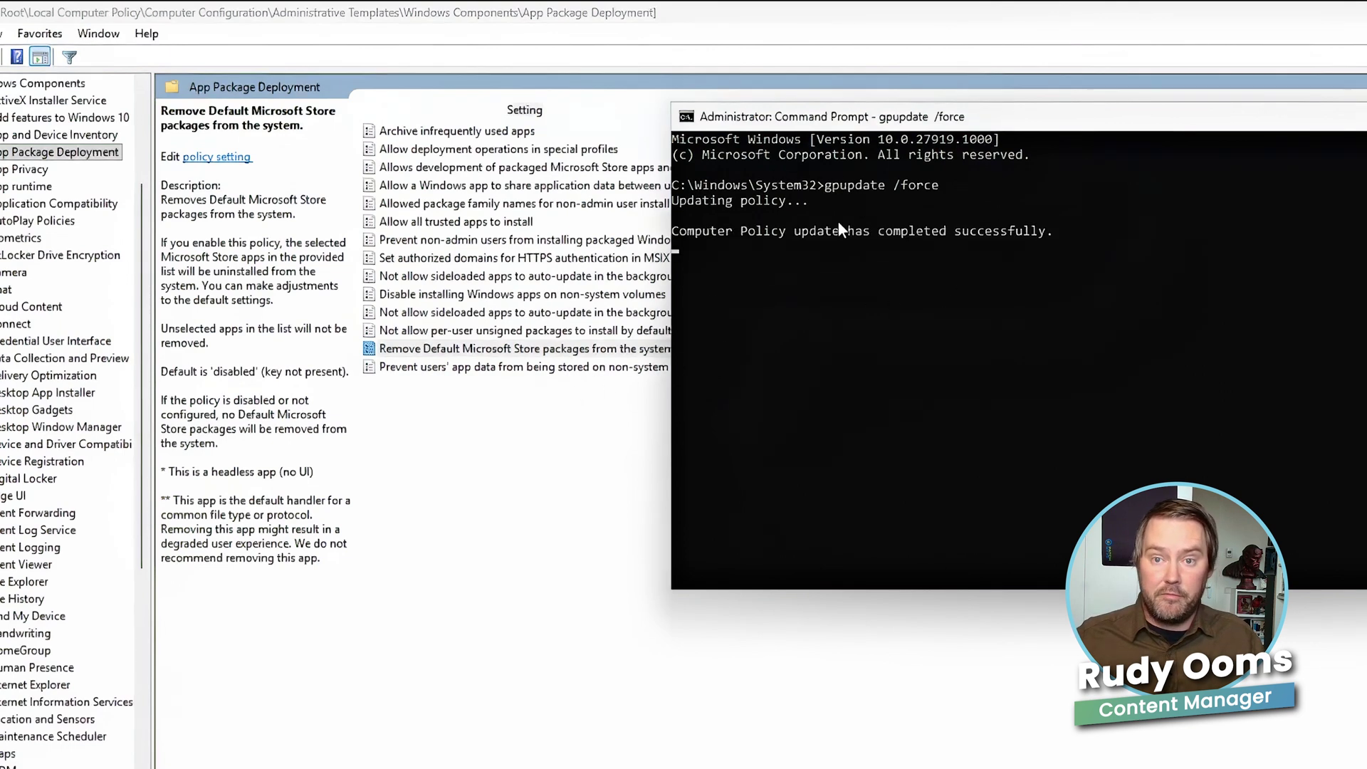
pyautogui.moveTo(712, 229); pyautogui.dragTo(1022, 247)
pyautogui.press('super')
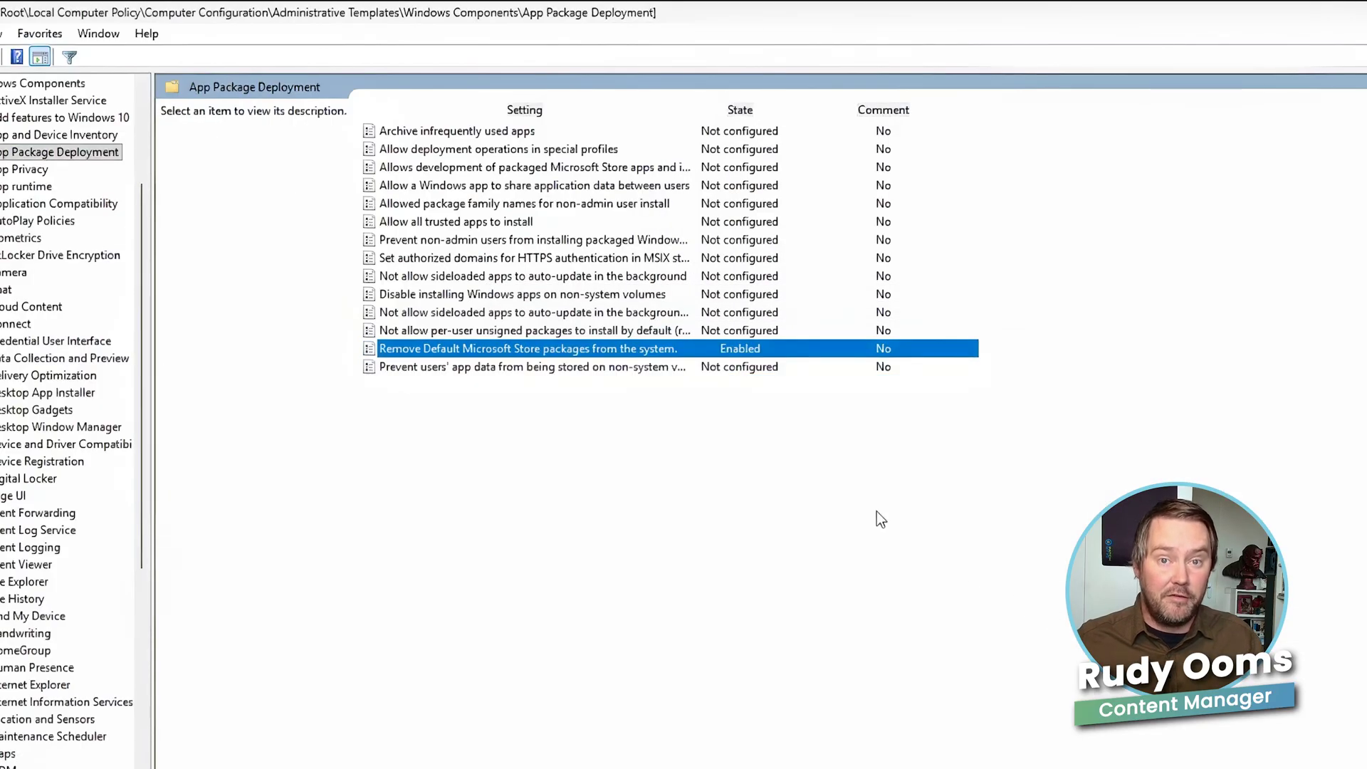
# Open Registry Editor at HKLM\SOFTWARE\Microsoft\PolicyManager\default\ApplicationManagement.
pyautogui.doubleClick(533, 349)
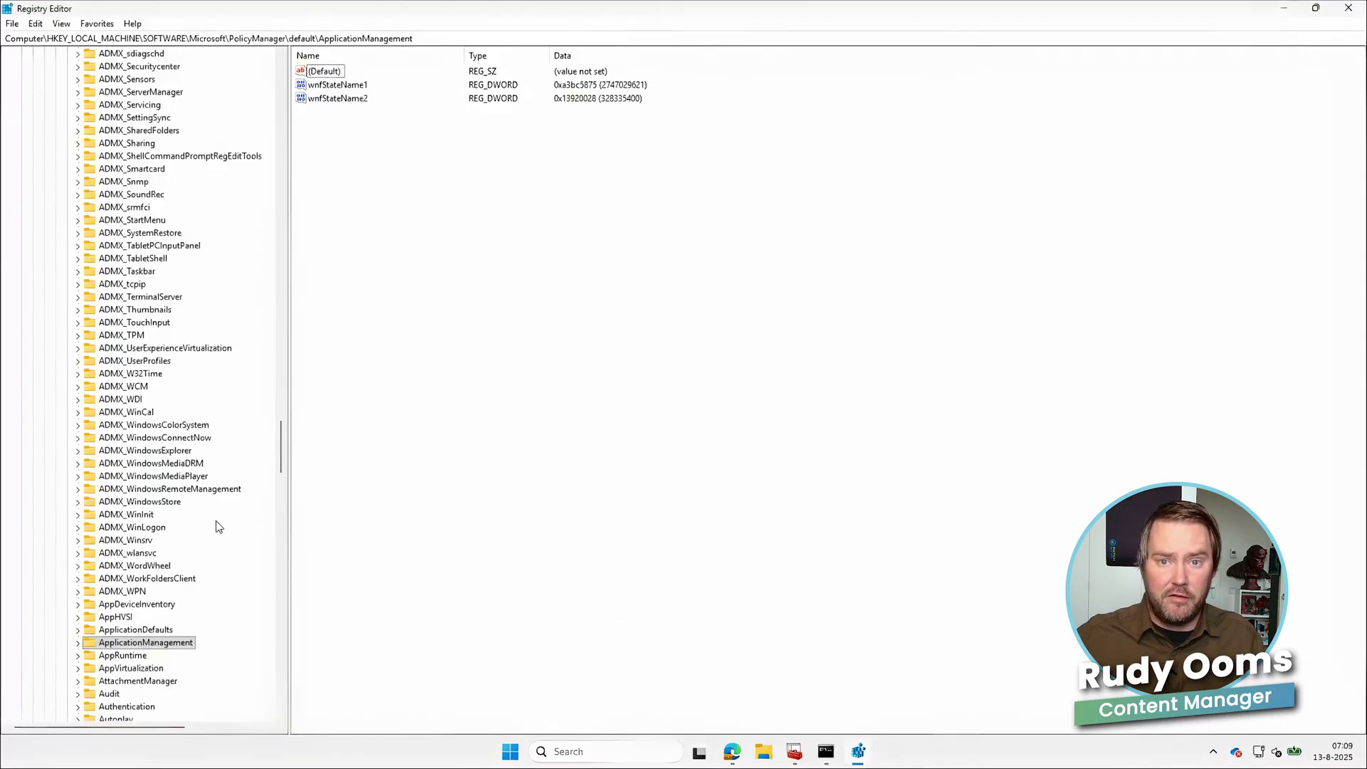
pyautogui.click(135, 643)
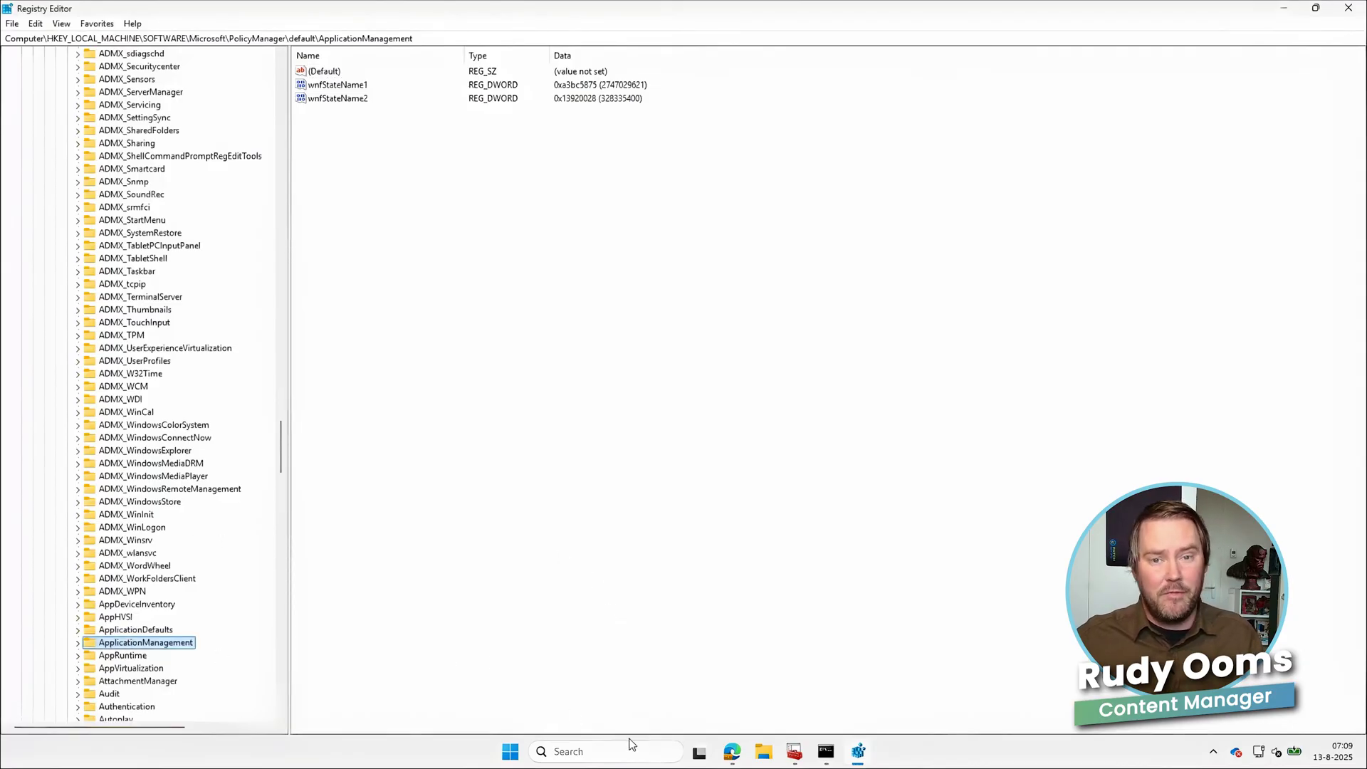
pyautogui.moveTo(735, 756)
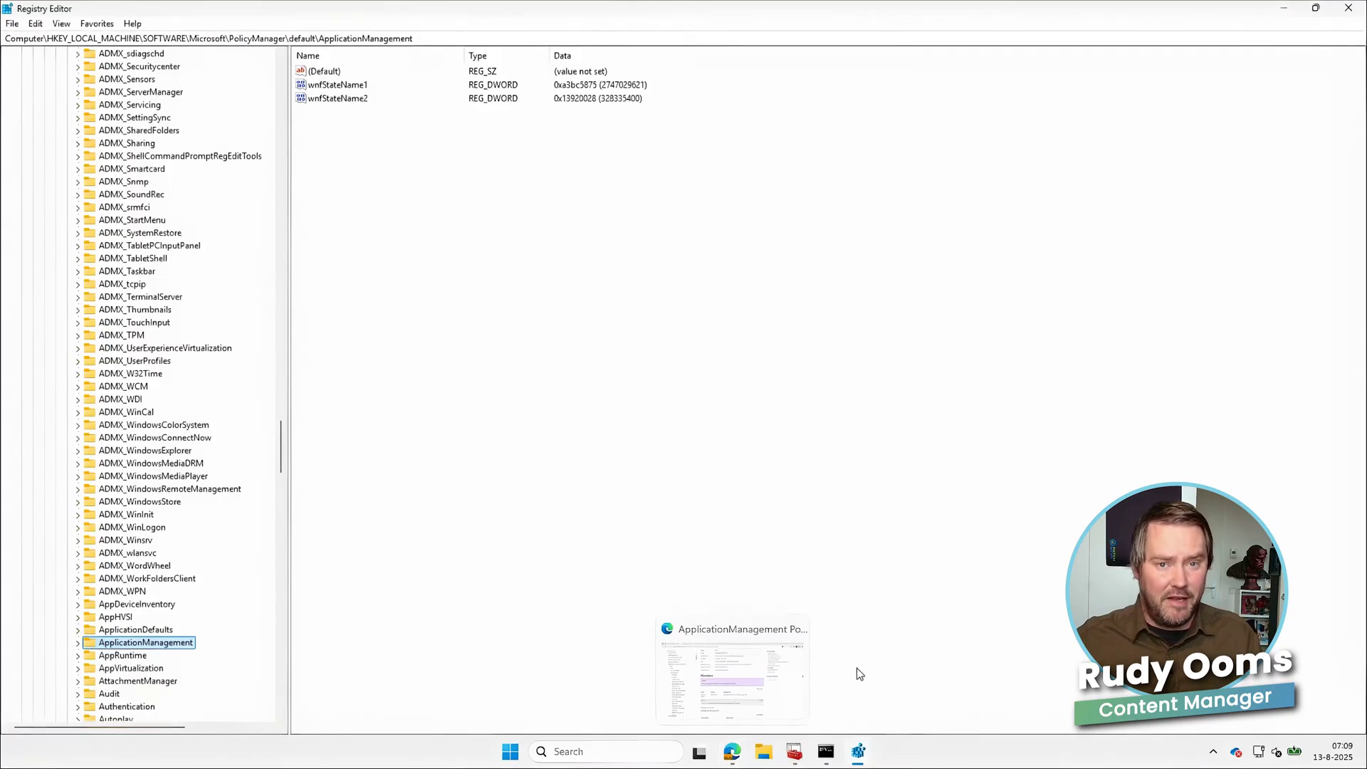
pyautogui.click(732, 752)
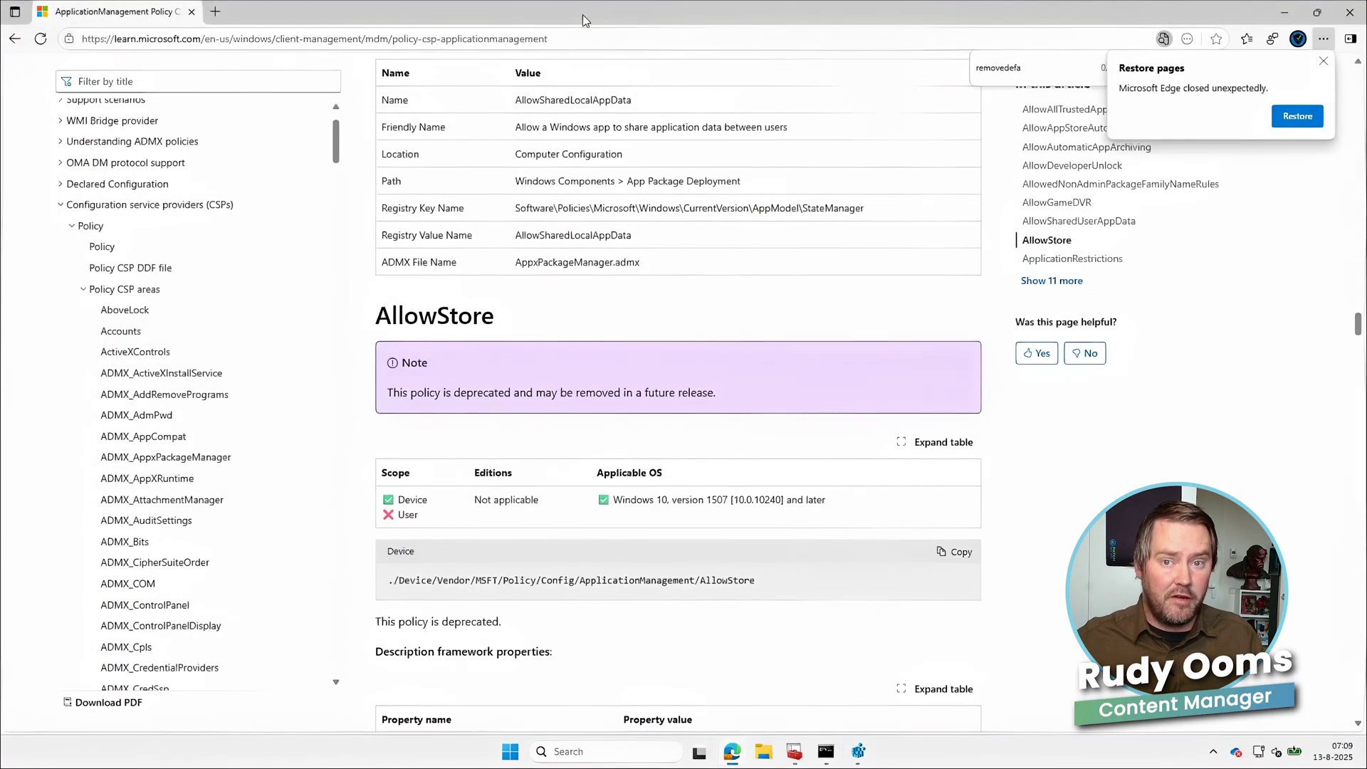
pyautogui.click(1034, 68)
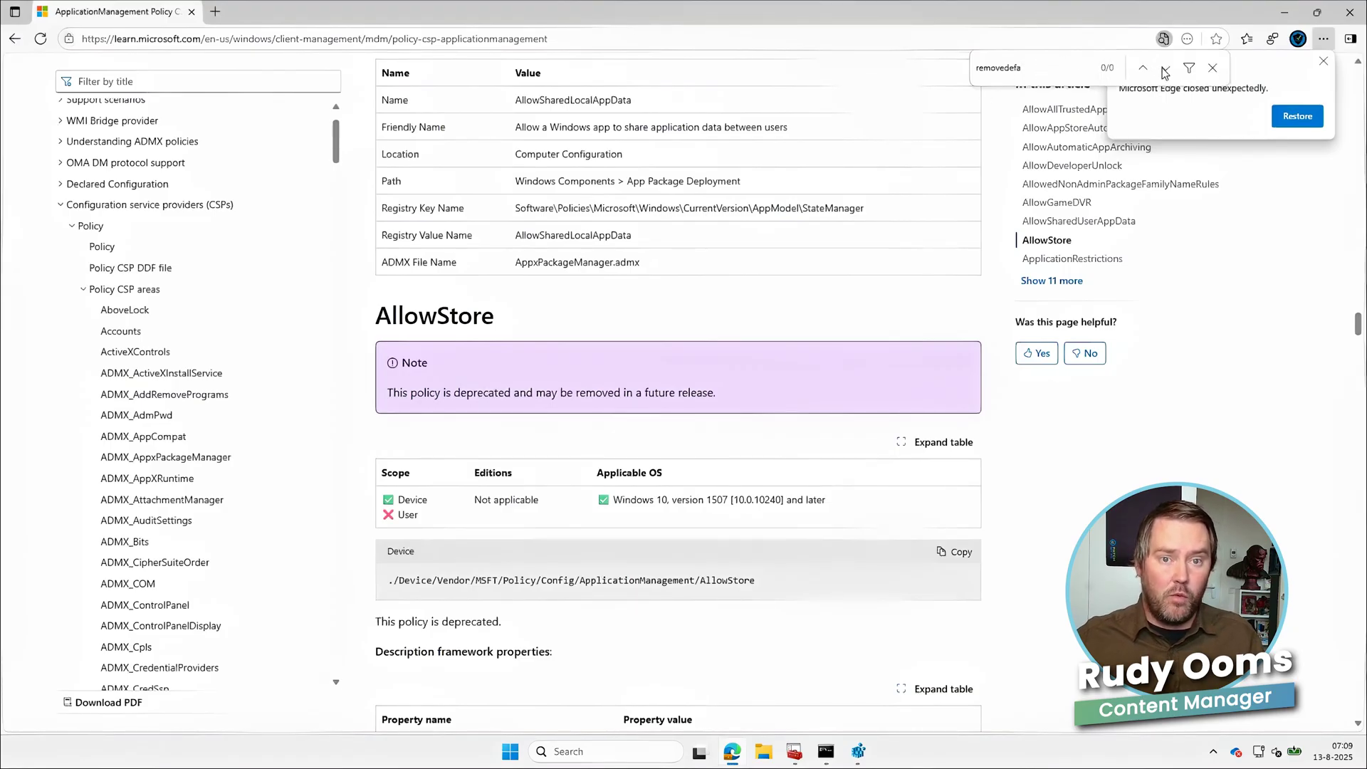
pyautogui.click(858, 751)
# Navigate to the ApplicationManagement\RemoveDefaultMicrosoftStorePackages policy key in Registry Editor.
pyautogui.scroll(-1, 342, 270)
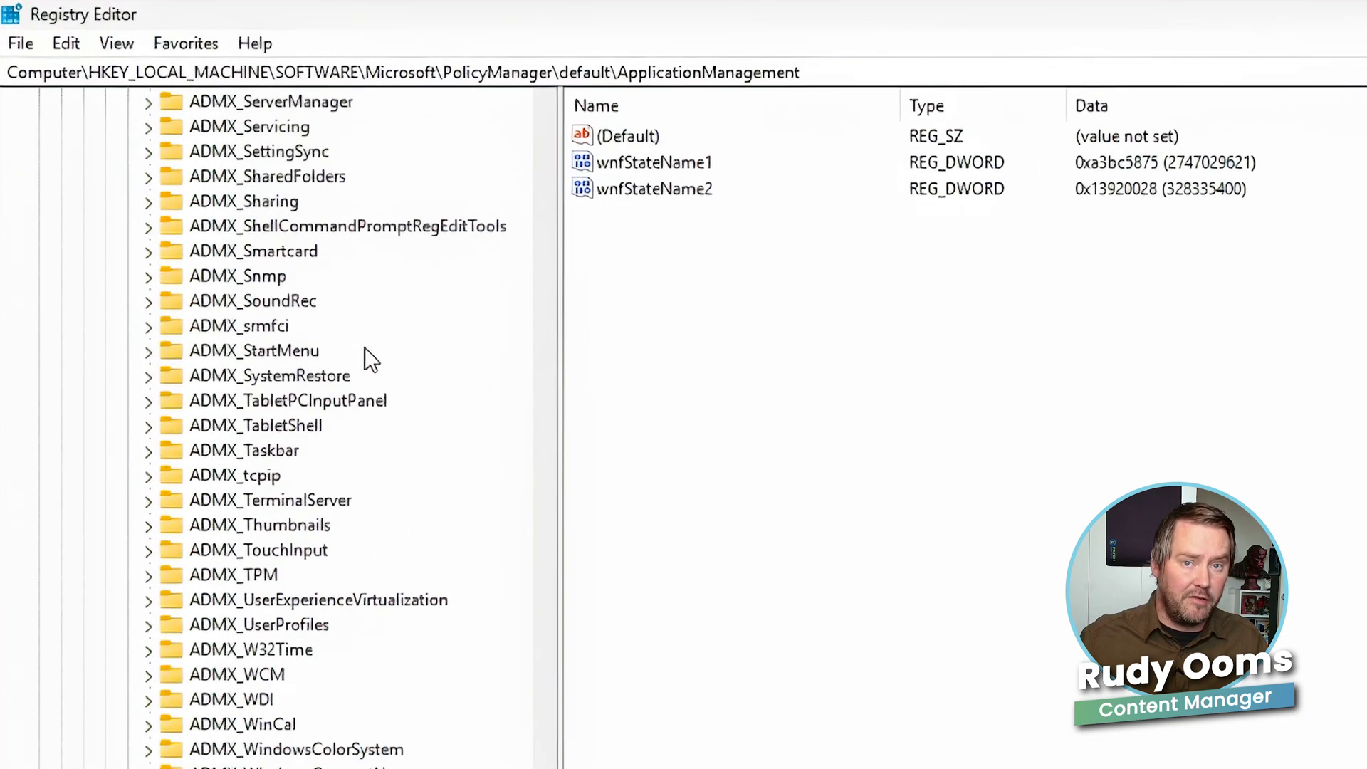
pyautogui.scroll(-6, 327, 266)
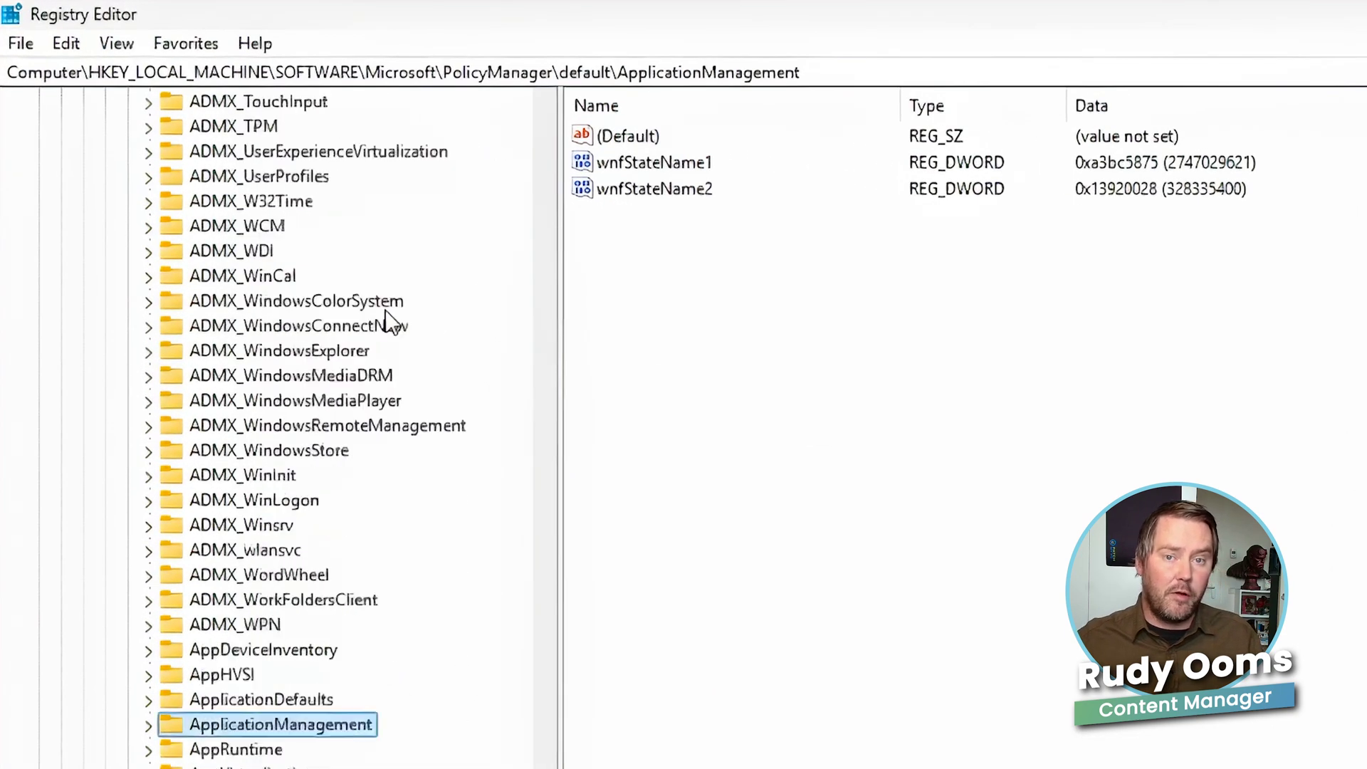
pyautogui.scroll(-3, 390, 322)
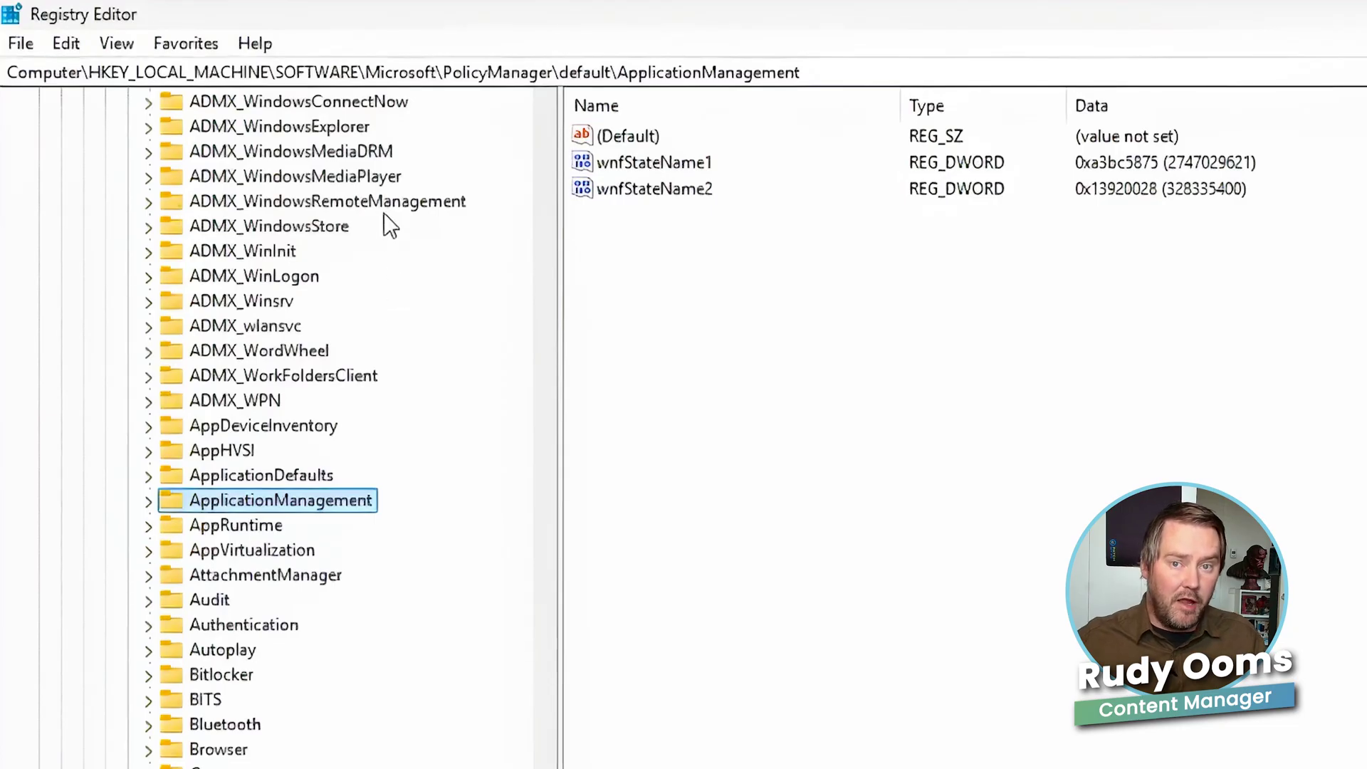
pyautogui.scroll(-1, 420, 222)
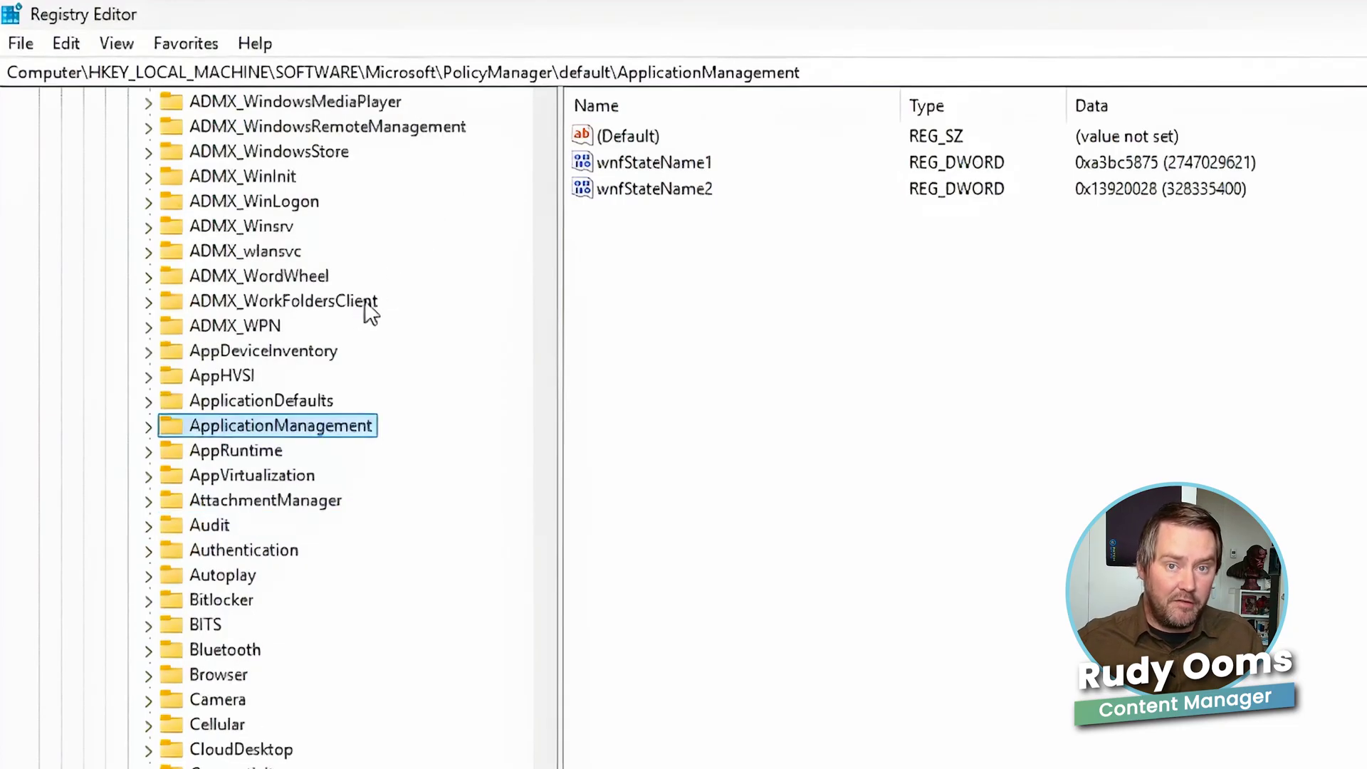
pyautogui.click(149, 425)
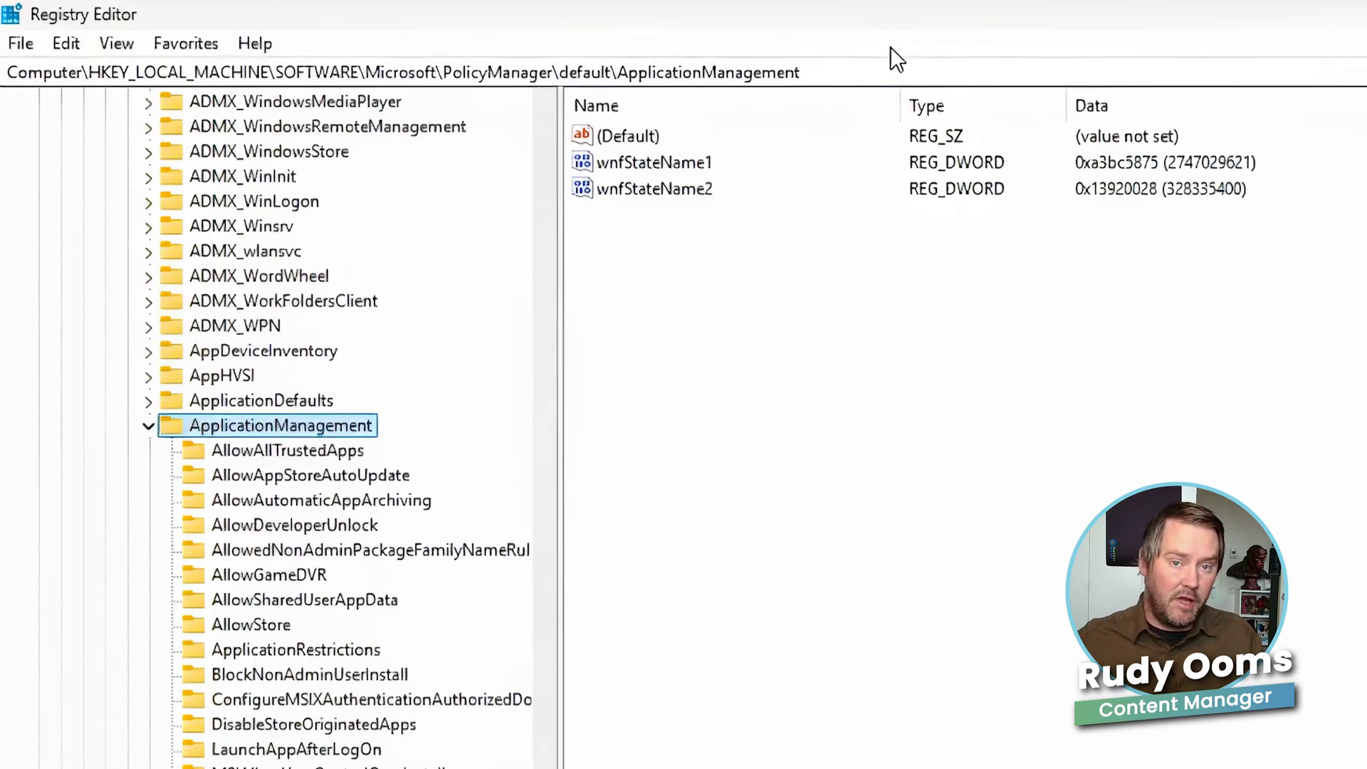
pyautogui.moveTo(900, 71); pyautogui.dragTo(623, 59)
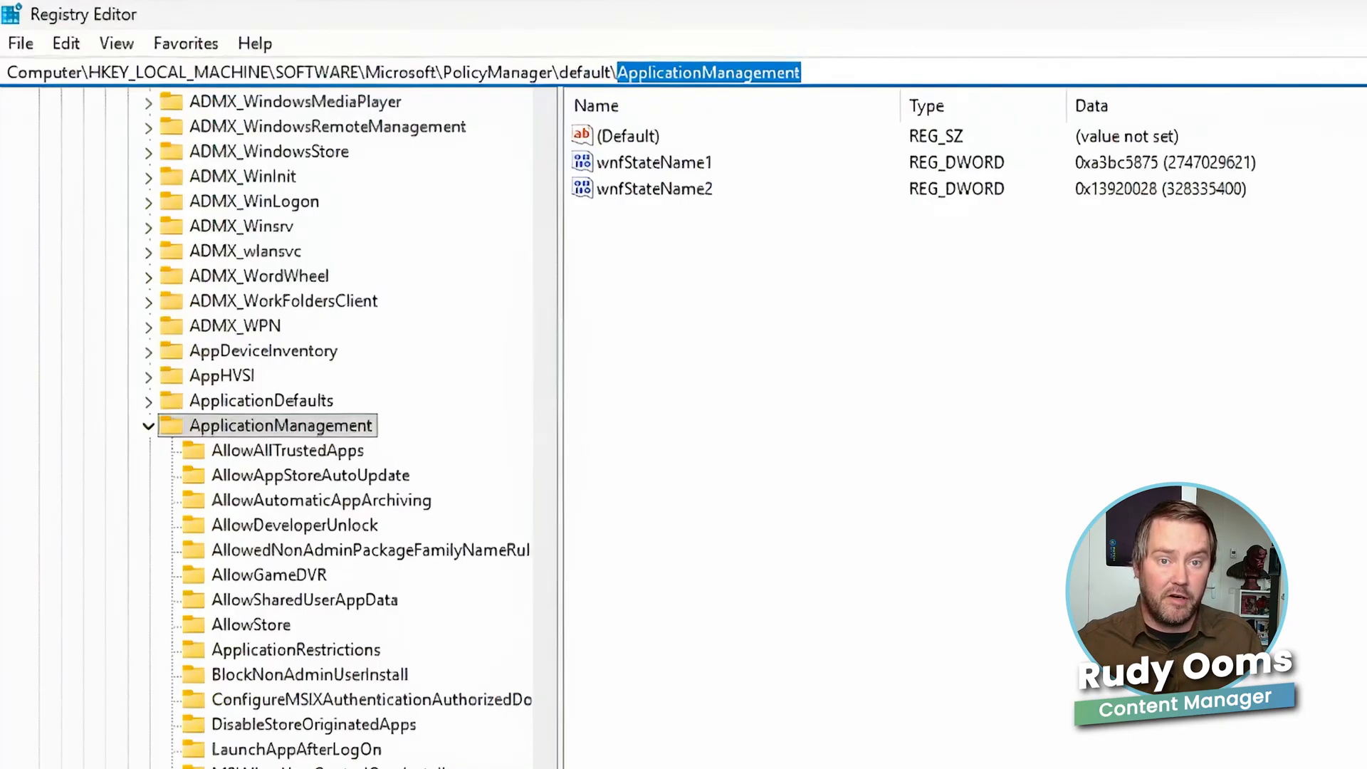
pyautogui.write('ApplicationManagement\\RemoveDefaultMicrosoftStorePackages')
pyautogui.press('Return')
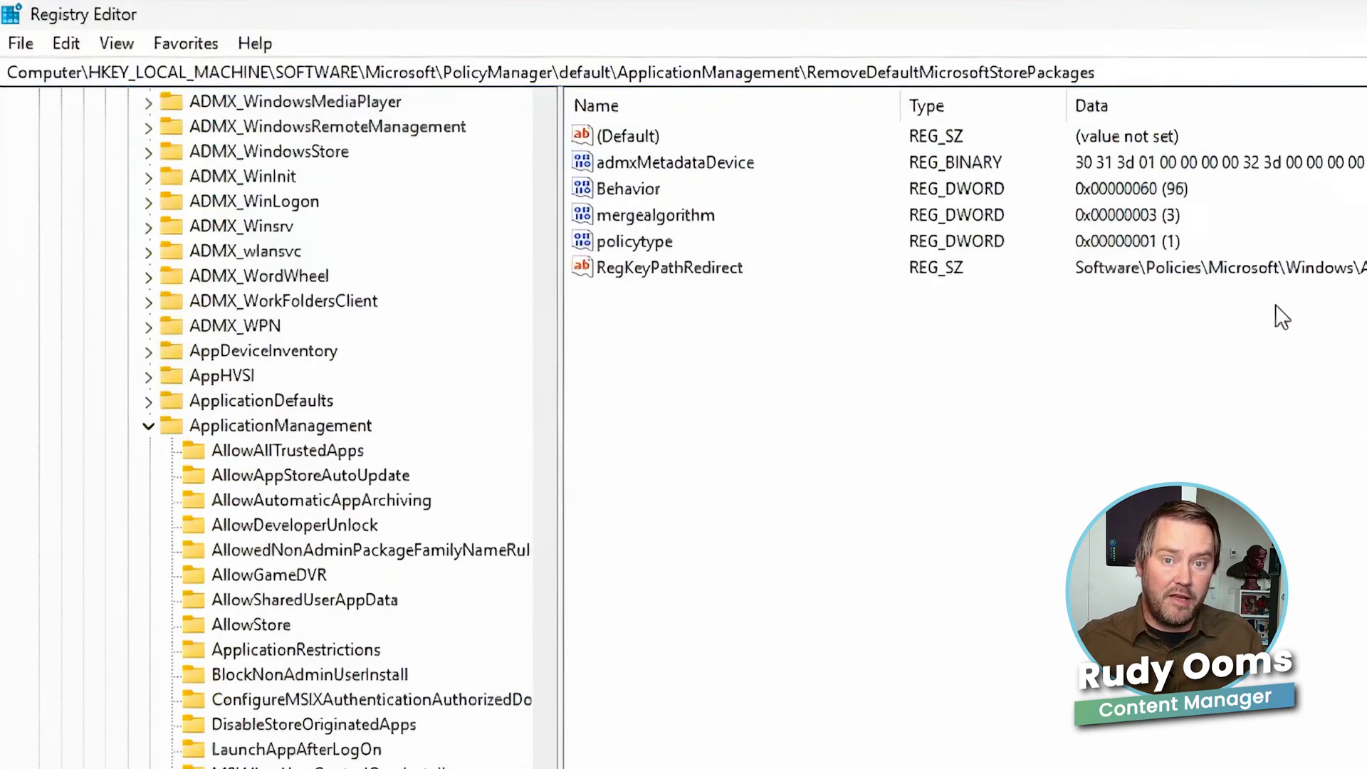
# Inspect the RegKeyPathRedirect value's data and cancel without changes.
pyautogui.click(640, 270)
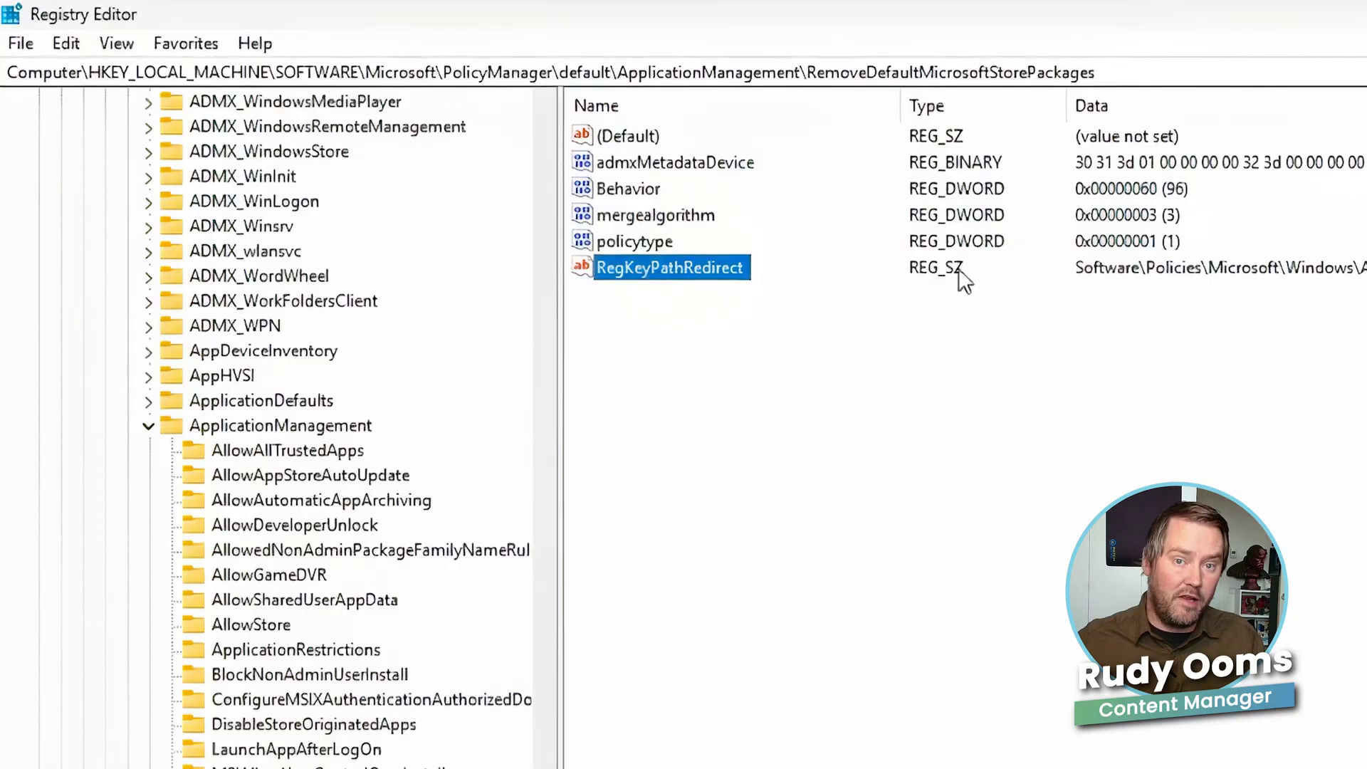
pyautogui.doubleClick(681, 270)
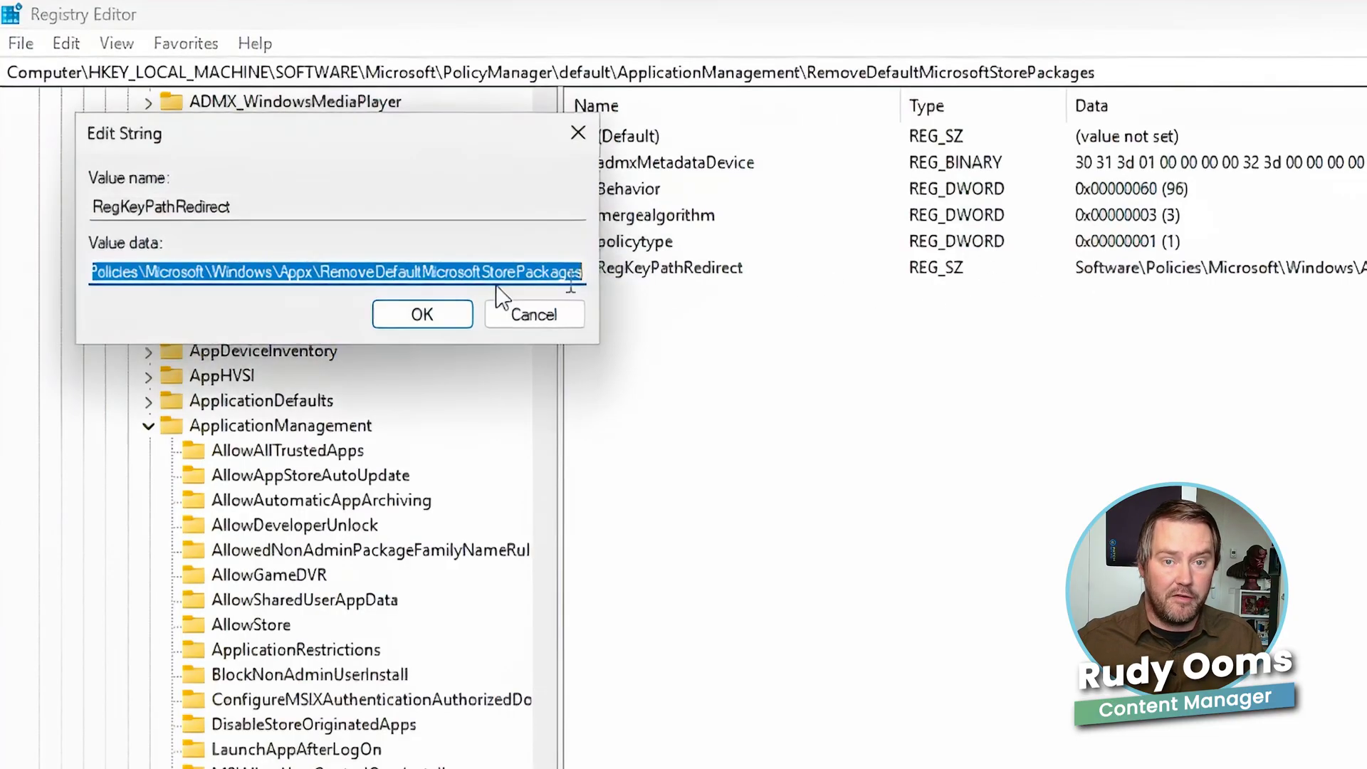
pyautogui.click(534, 271)
pyautogui.moveTo(534, 271); pyautogui.dragTo(570, 274)
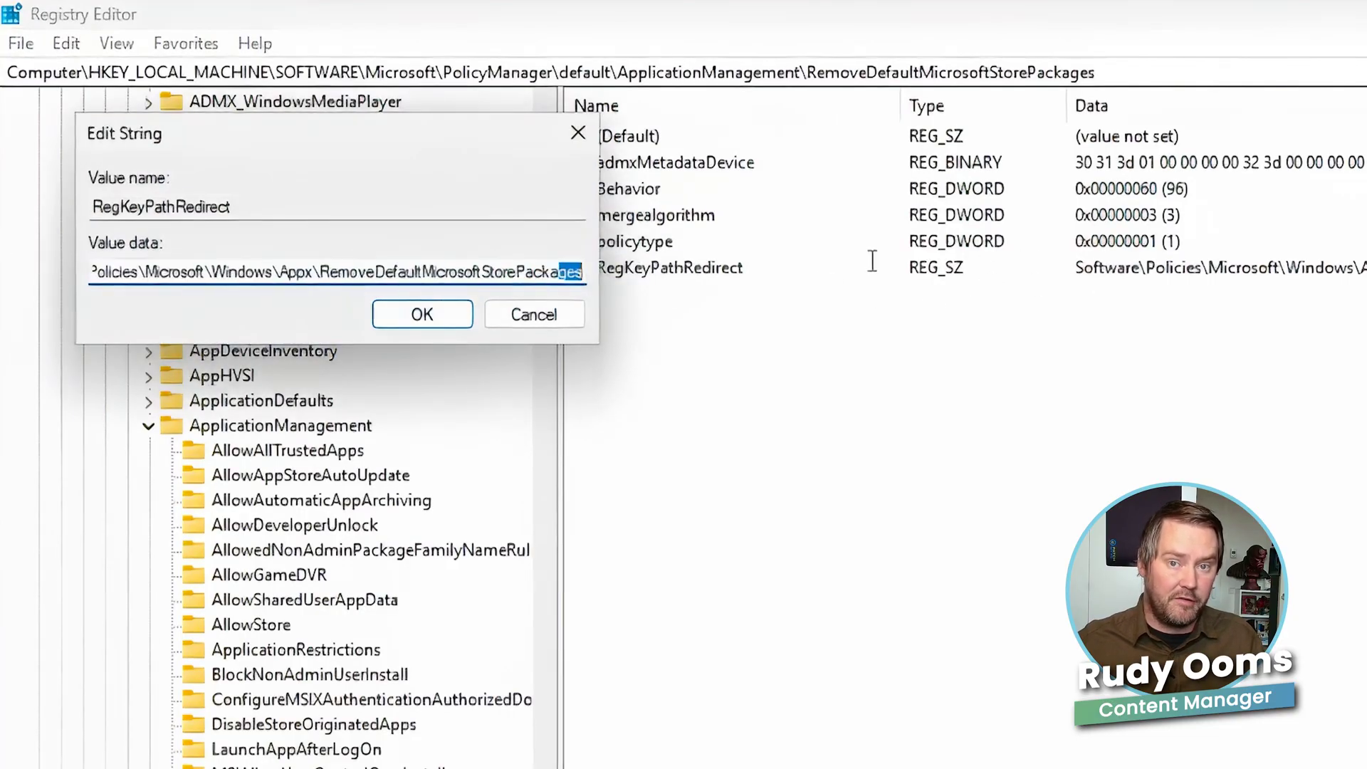
pyautogui.click(555, 309)
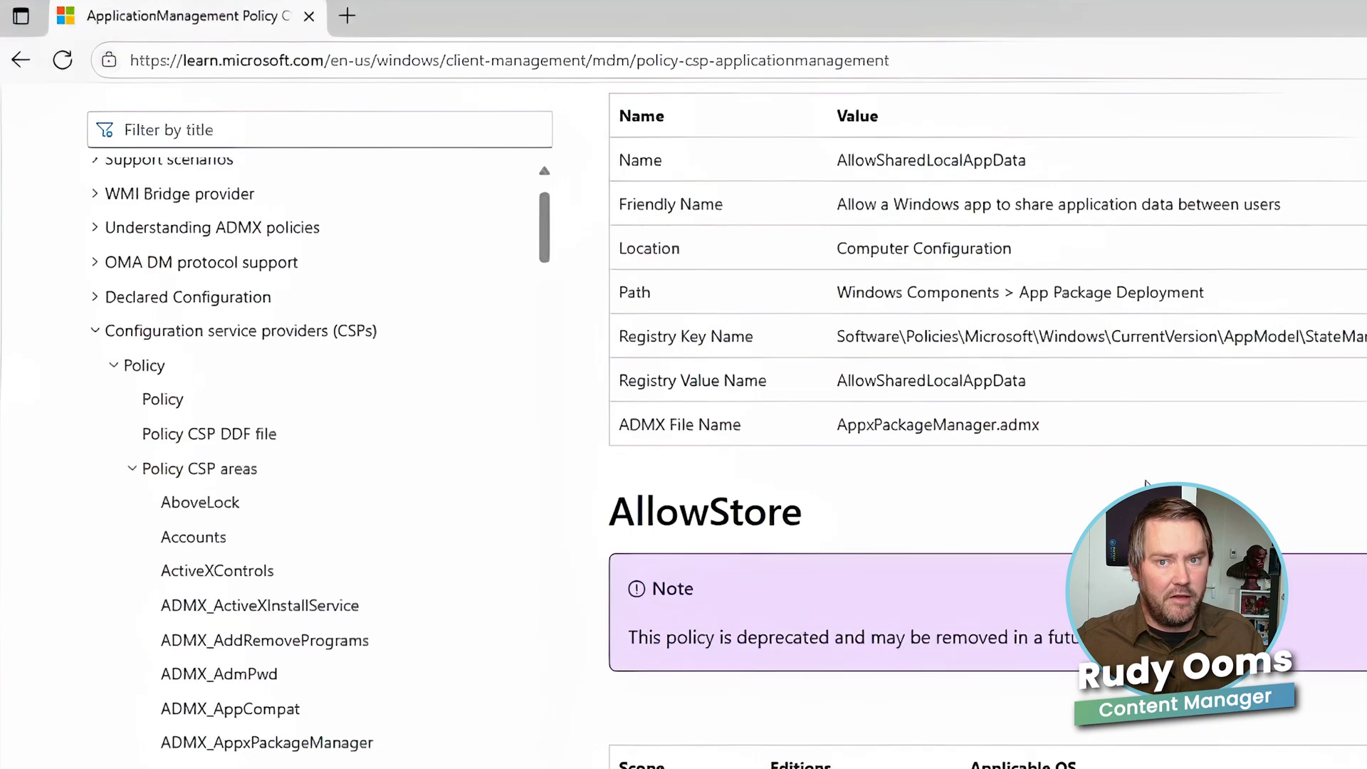
# Scroll the ApplicationManagement Policy CSP article to the MSIAlwaysInstallWithElevatedPrivileges section.
pyautogui.scroll(-20, 946, 378)
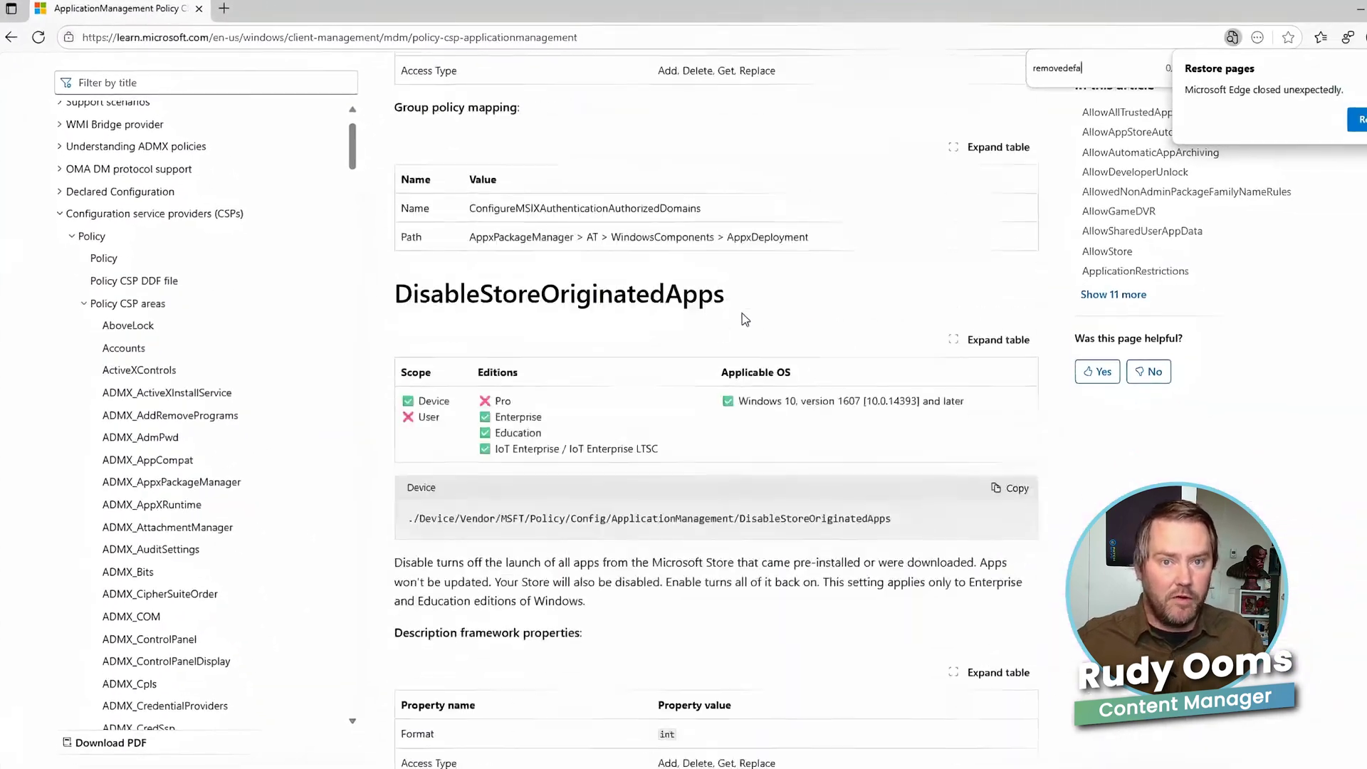
pyautogui.scroll(-20, 744, 319)
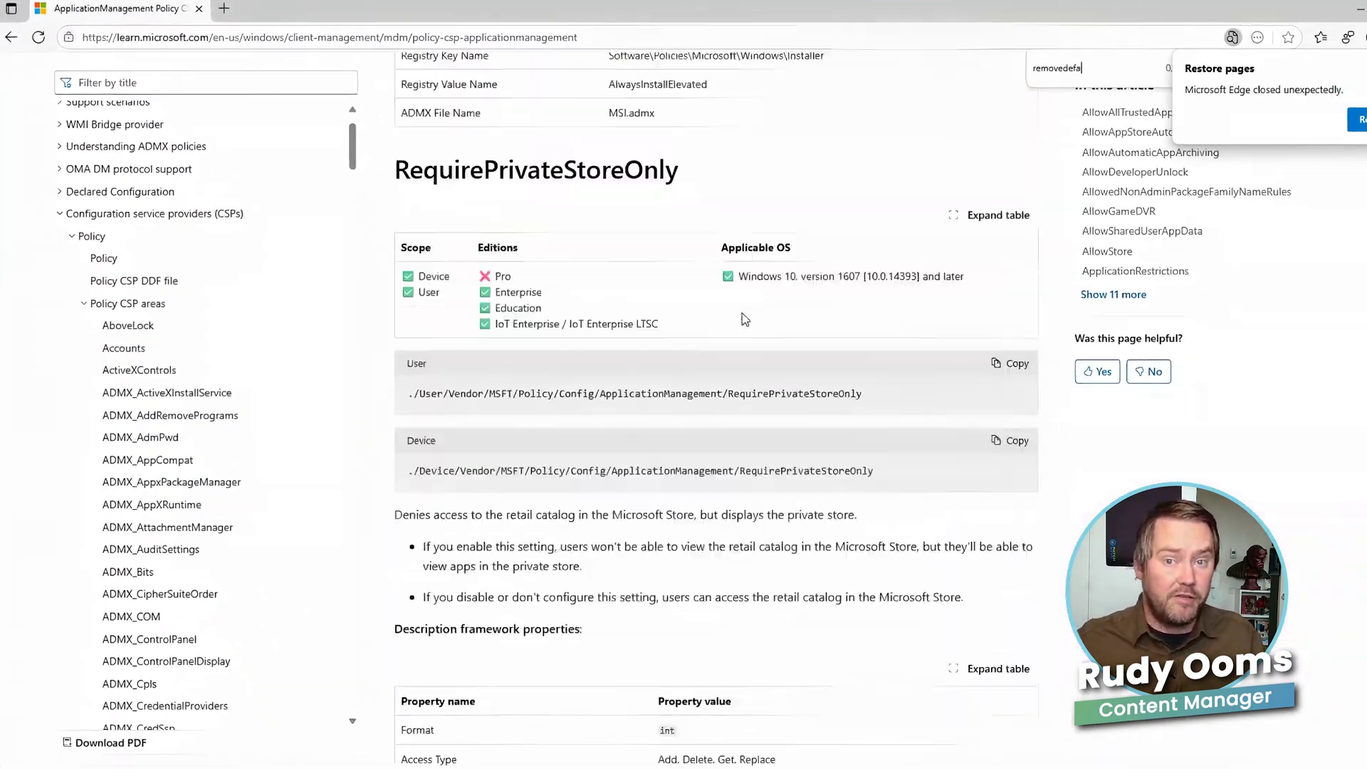
pyautogui.scroll(12, 744, 319)
pyautogui.scroll(5, 743, 318)
pyautogui.scroll(-5, 744, 319)
pyautogui.scroll(15, 744, 318)
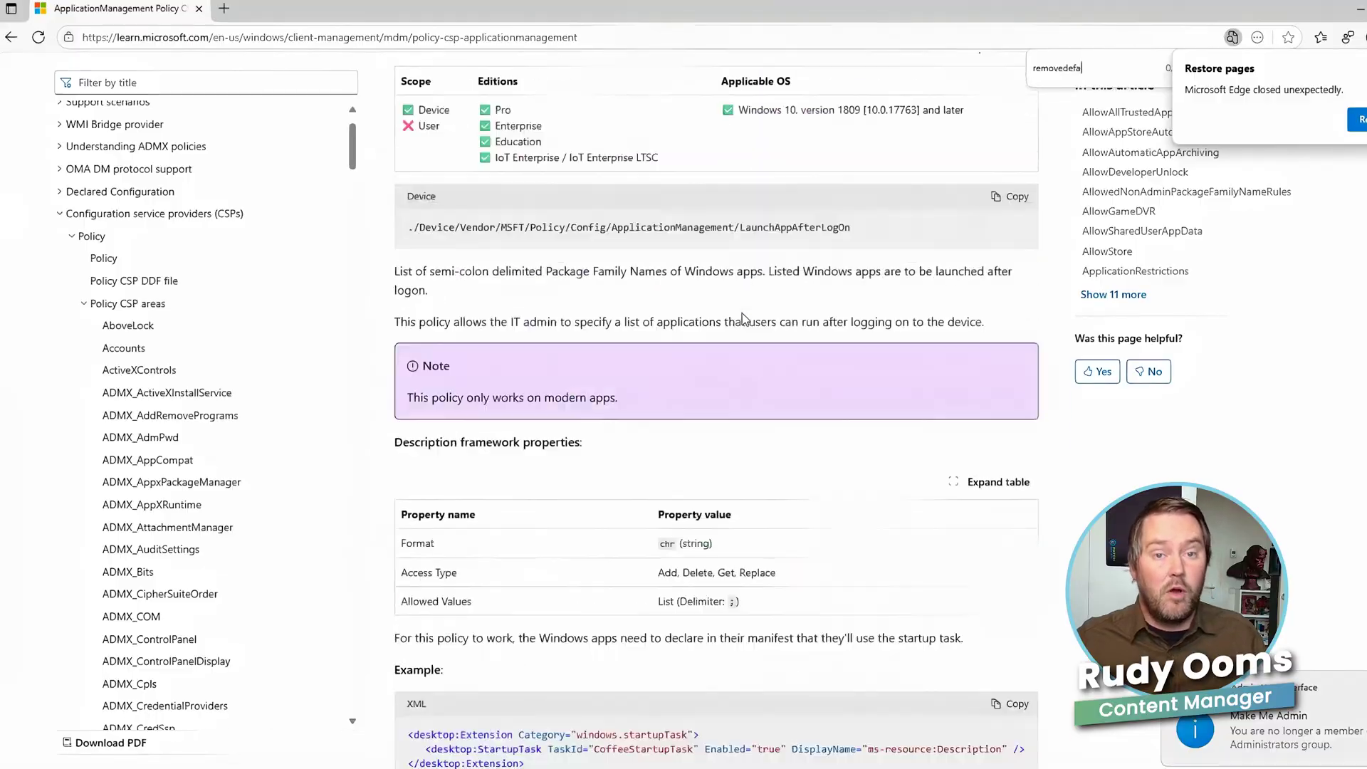
pyautogui.scroll(-20, 744, 318)
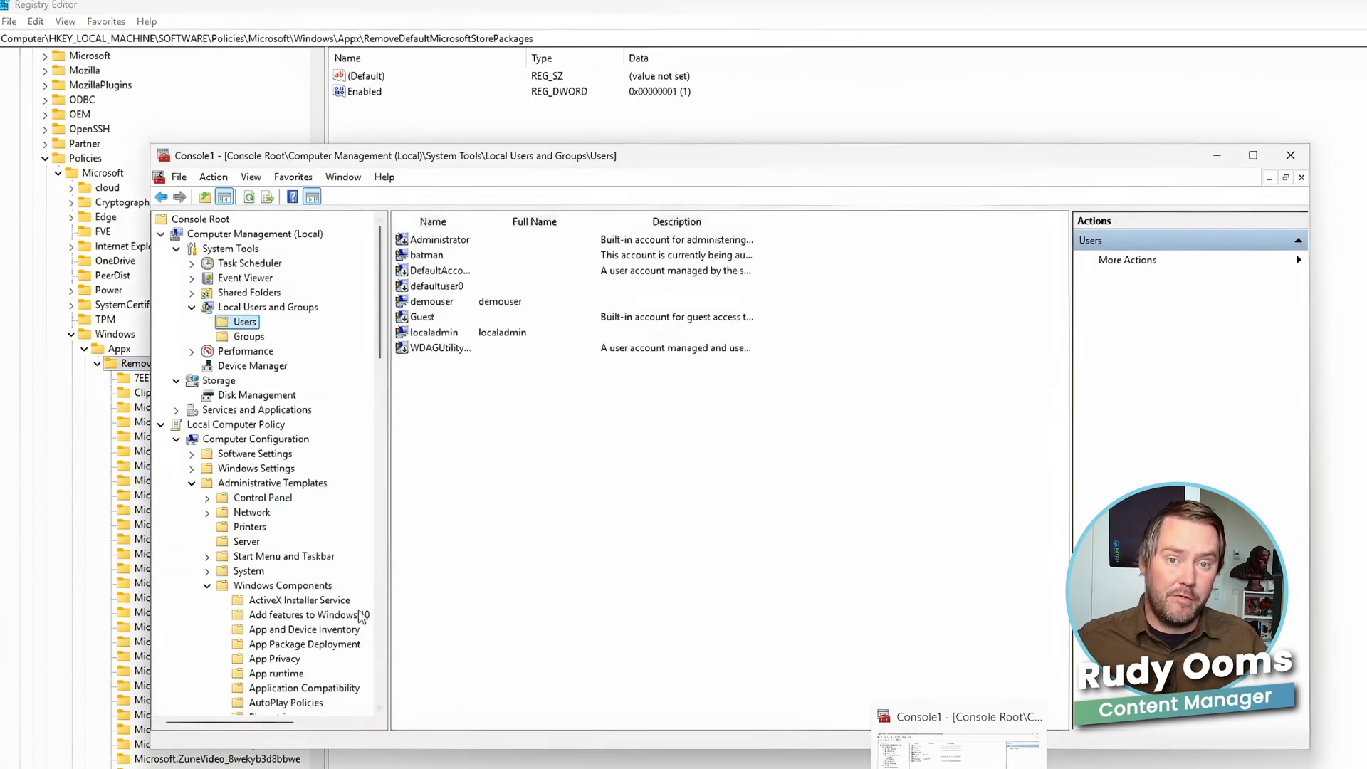
# Browse the console tree through Windows Components templates and select the demo user in Users.
pyautogui.scroll(-5, 341, 541)
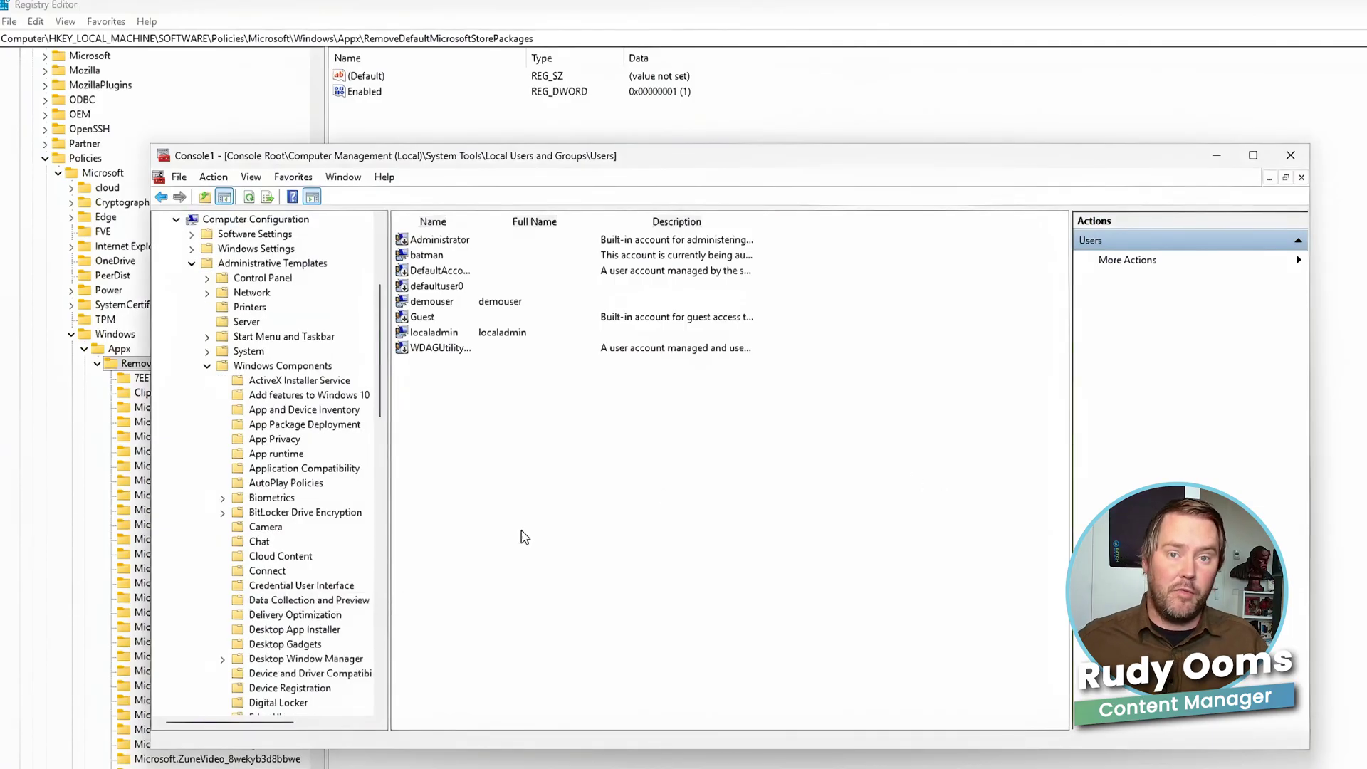
pyautogui.scroll(-15, 314, 477)
pyautogui.scroll(-9, 305, 501)
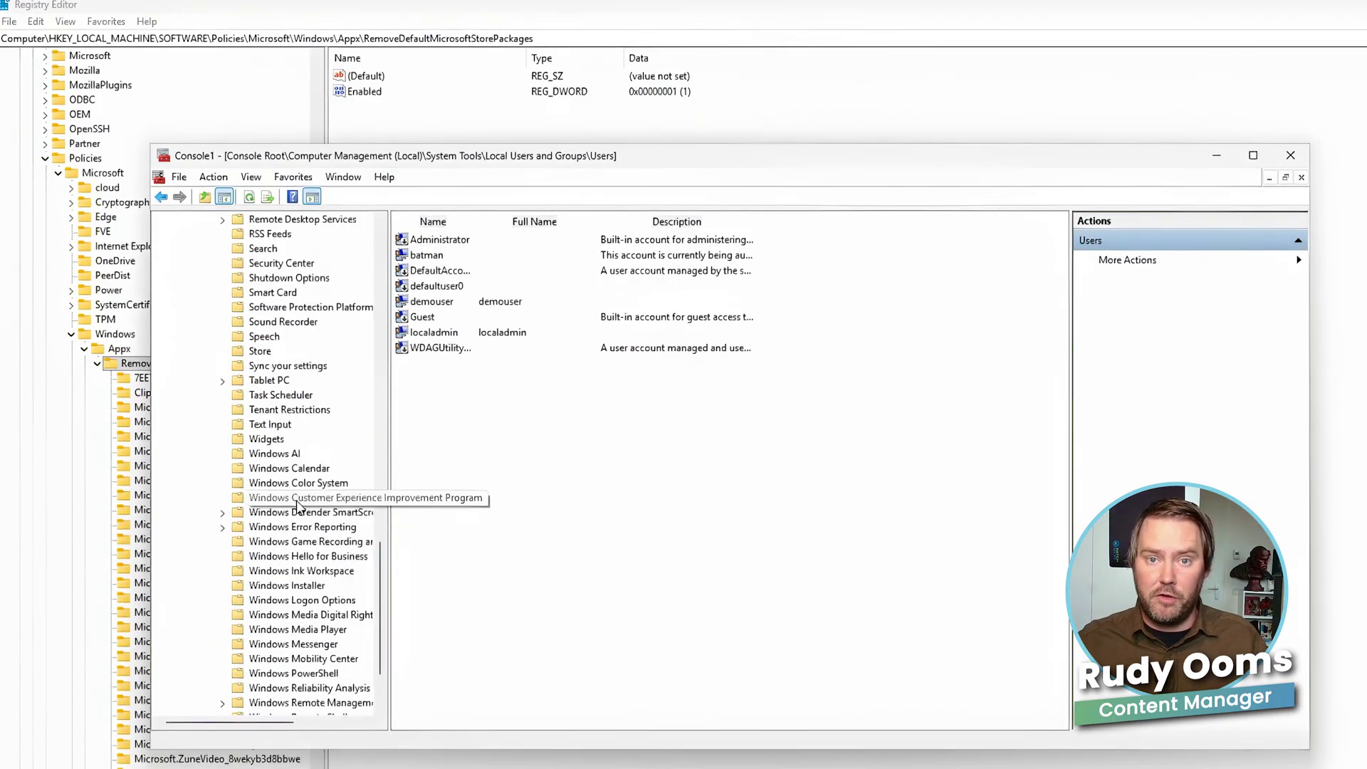
pyautogui.scroll(3, 305, 502)
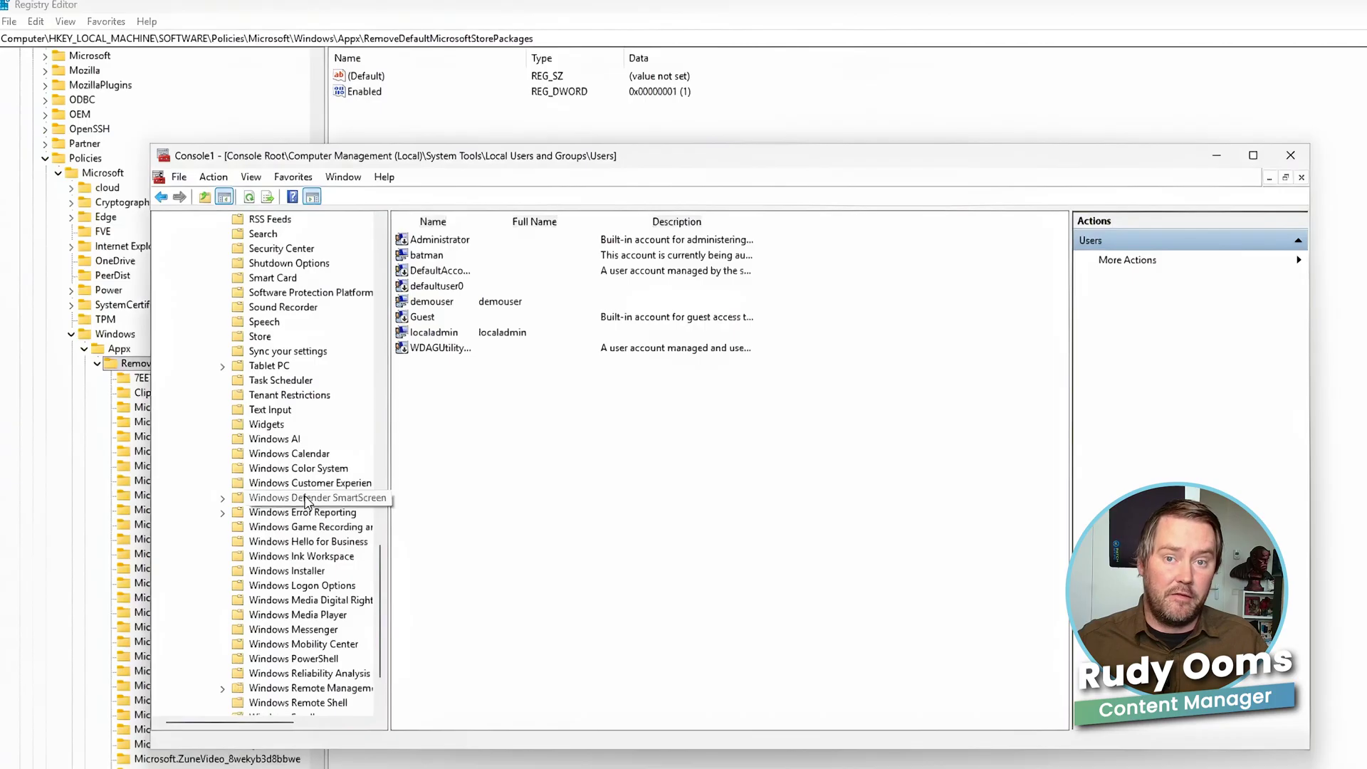
pyautogui.click(442, 304)
# Review the demo user's Properties password options and close without changes.
pyautogui.doubleClick(443, 306)
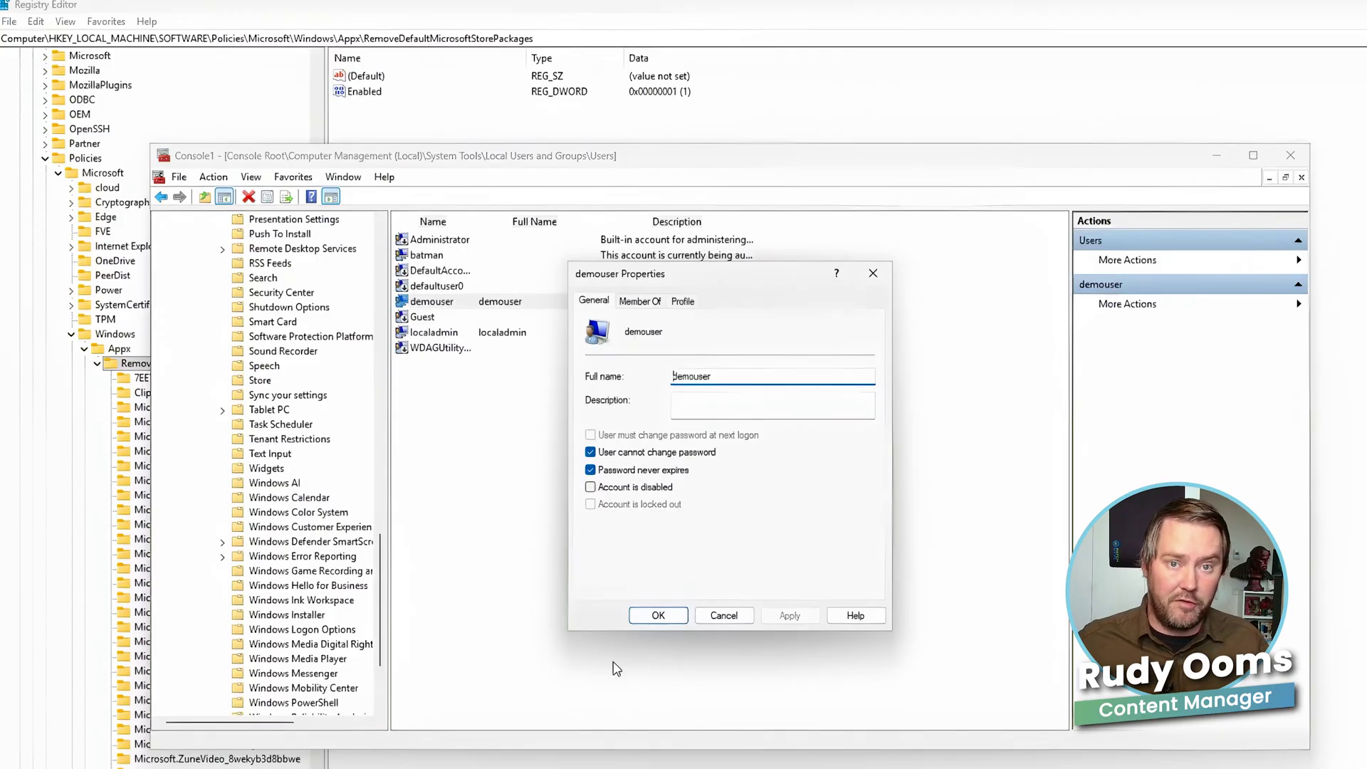
pyautogui.click(733, 617)
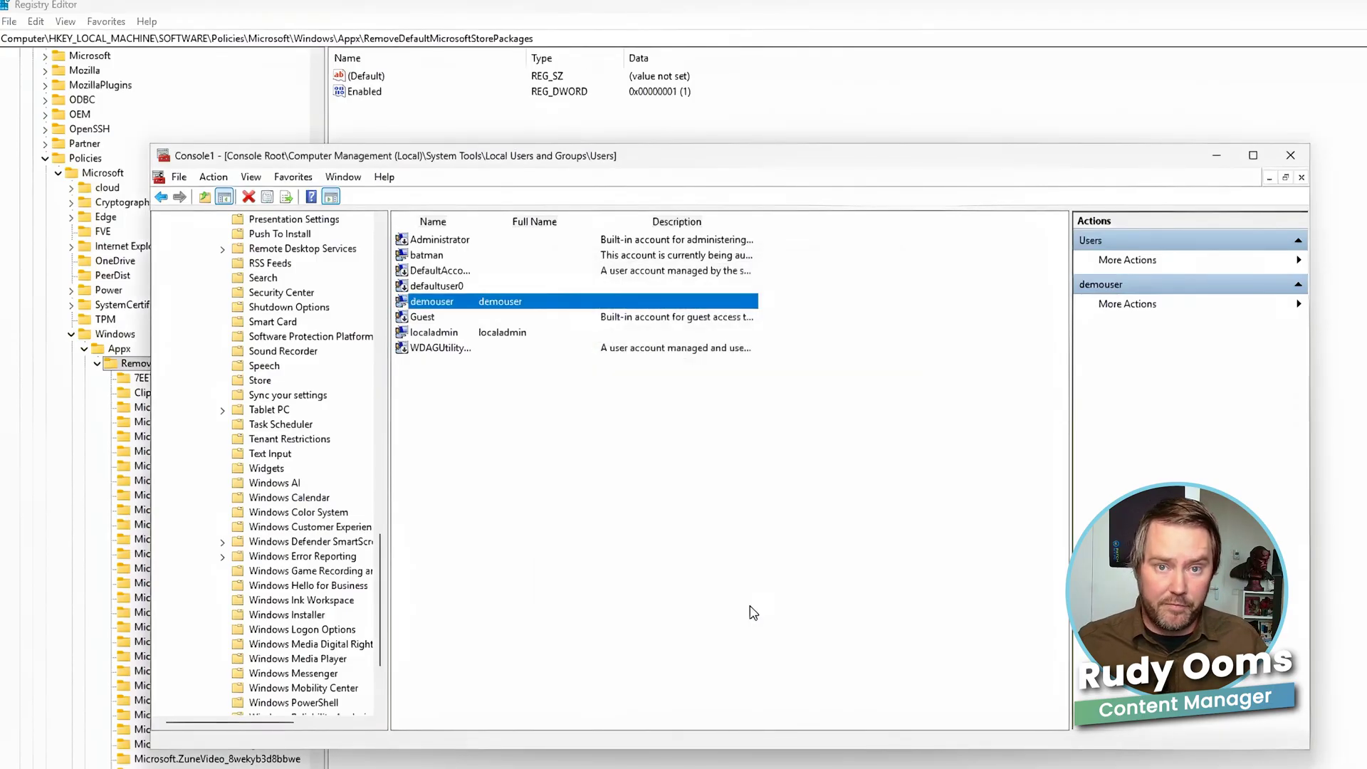
pyautogui.scroll(10, 363, 541)
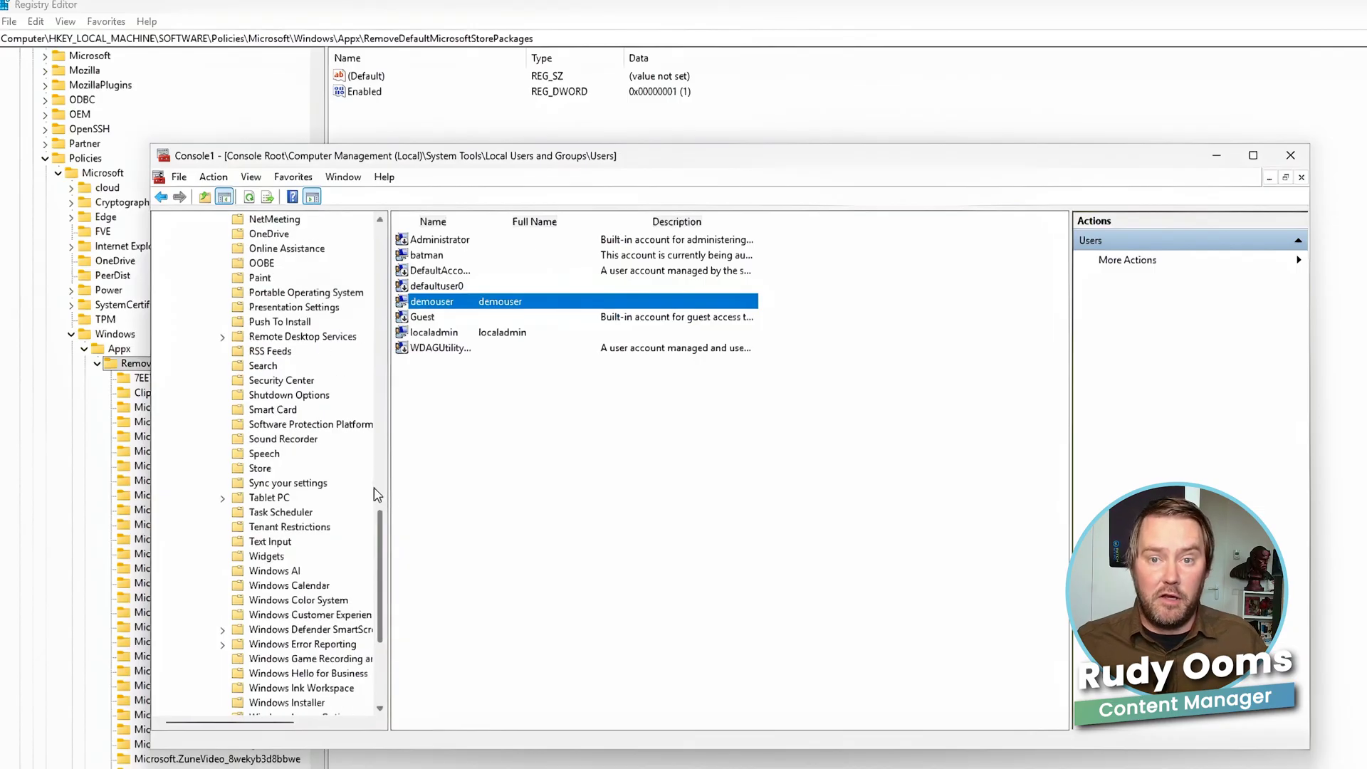
pyautogui.scroll(15, 354, 548)
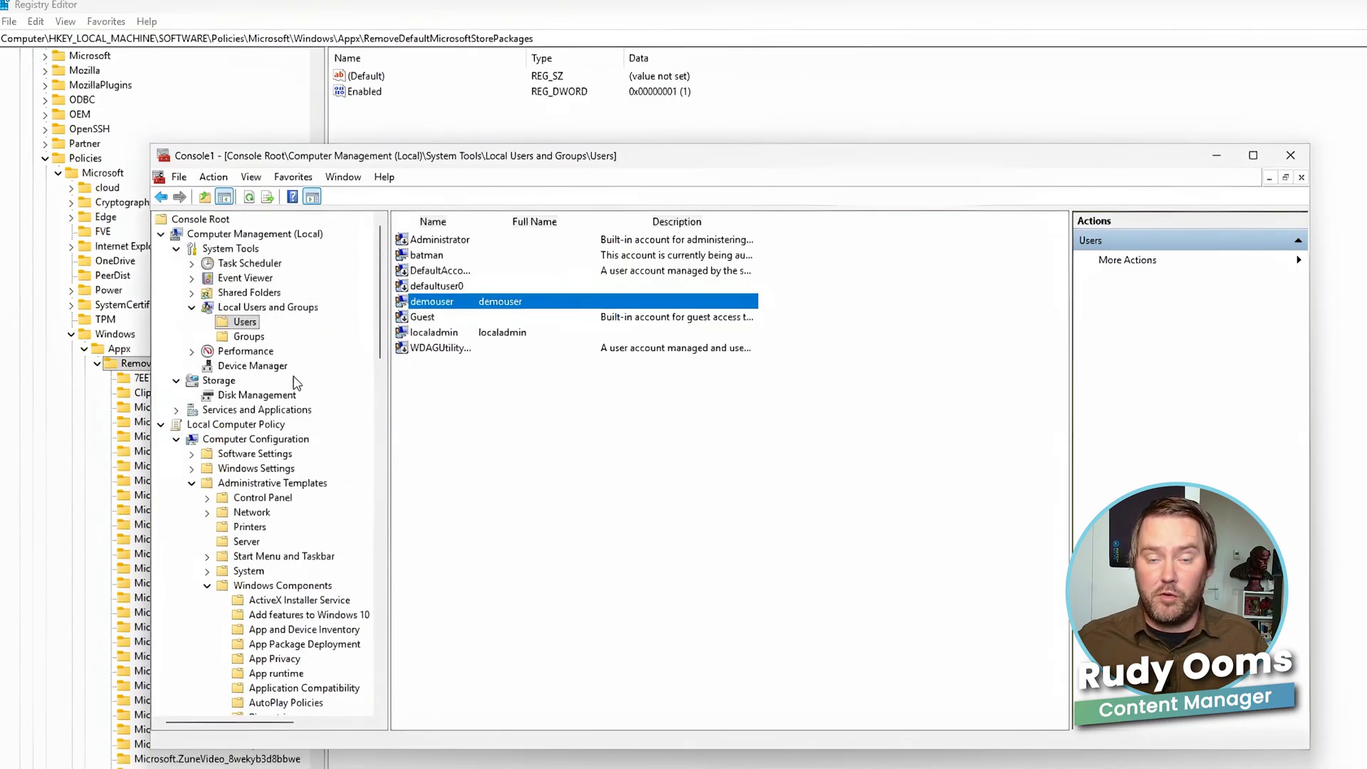
# Open the Start menu account options to sign out of Windows.
pyautogui.scroll(-7, 270, 505)
pyautogui.scroll(-13, 270, 504)
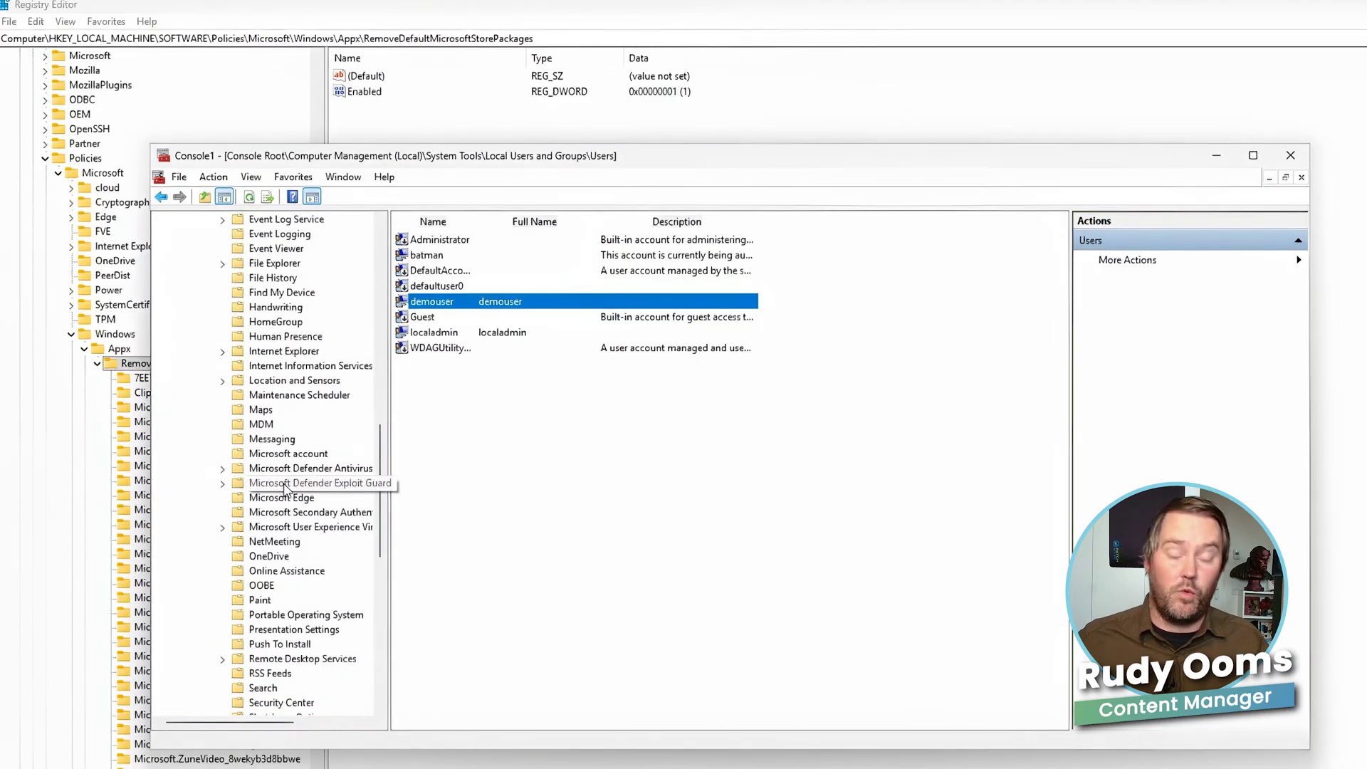
pyautogui.scroll(-4, 287, 488)
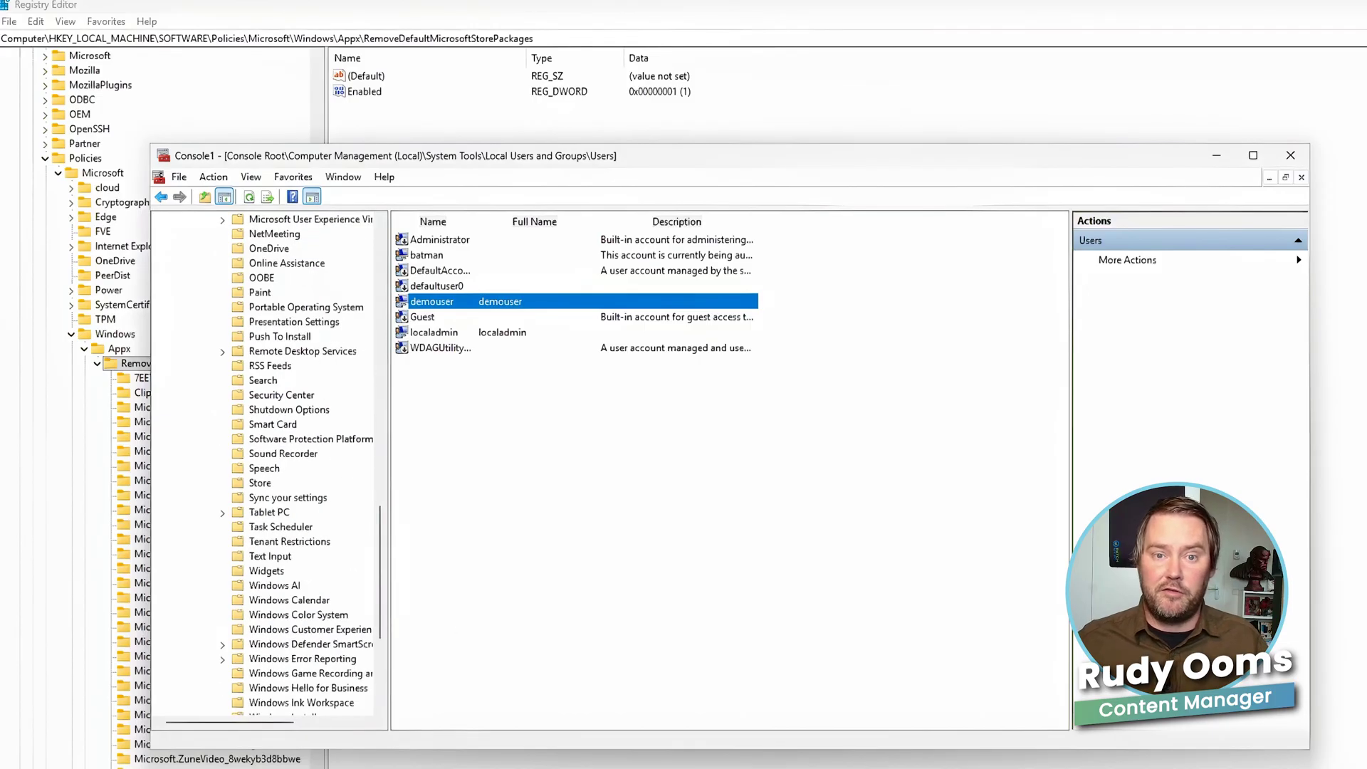
pyautogui.press('super')
pyautogui.click(597, 761)
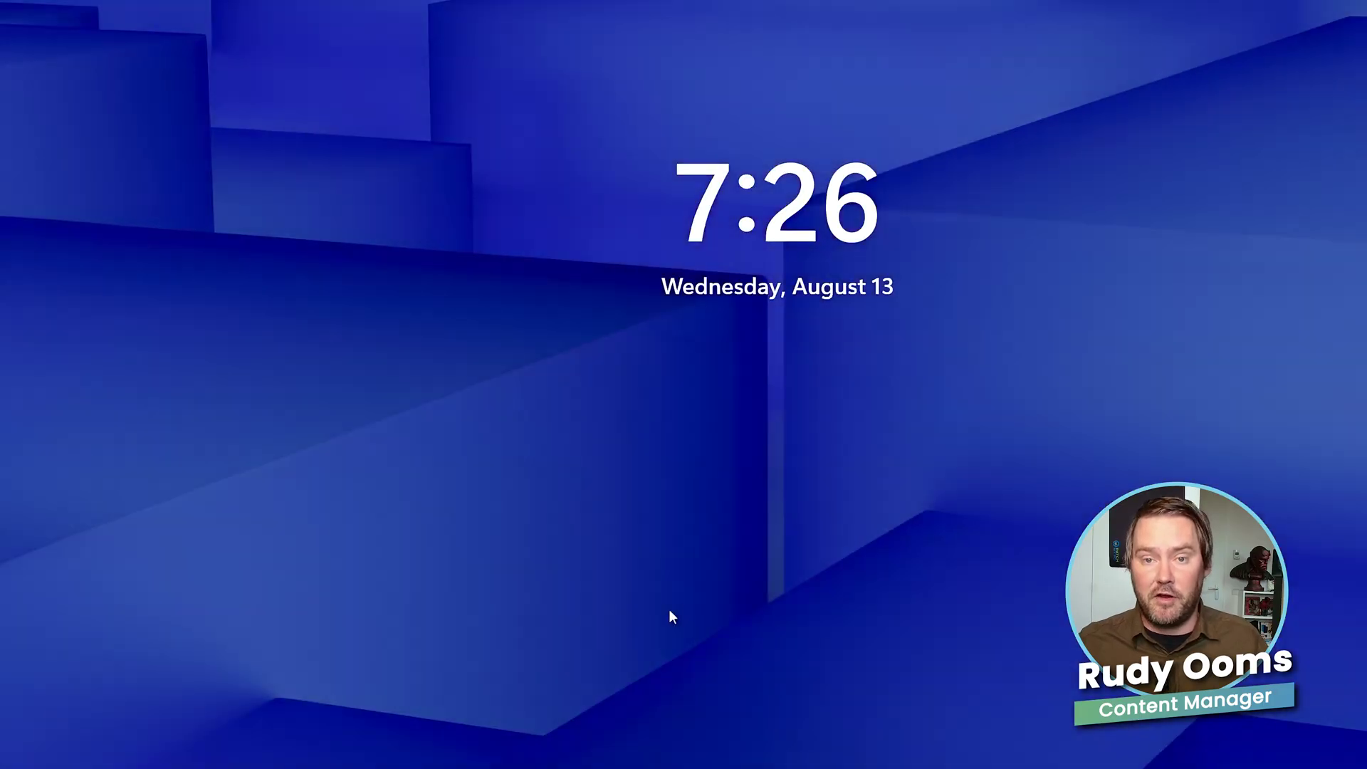
# Sign in via Other user as .\demouser with its password.
pyautogui.click(669, 609)
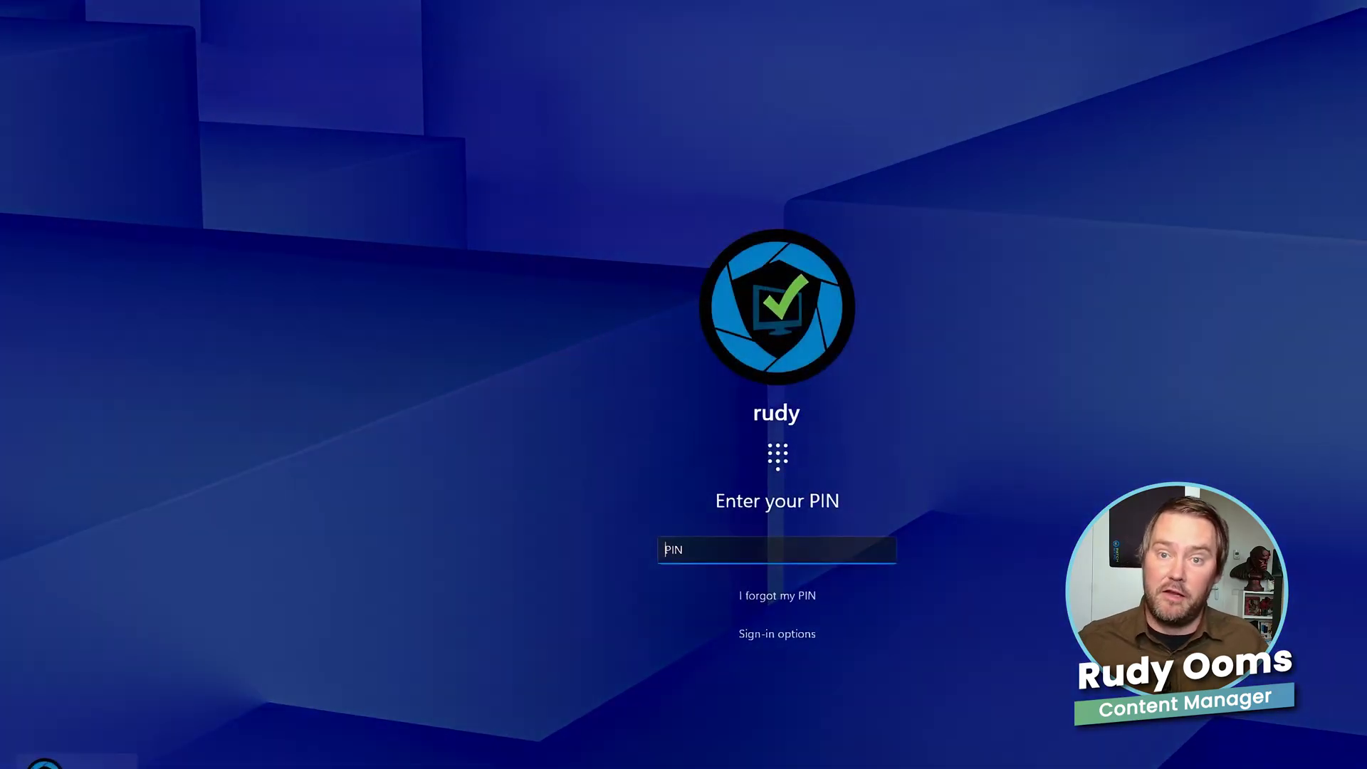
pyautogui.click(777, 595)
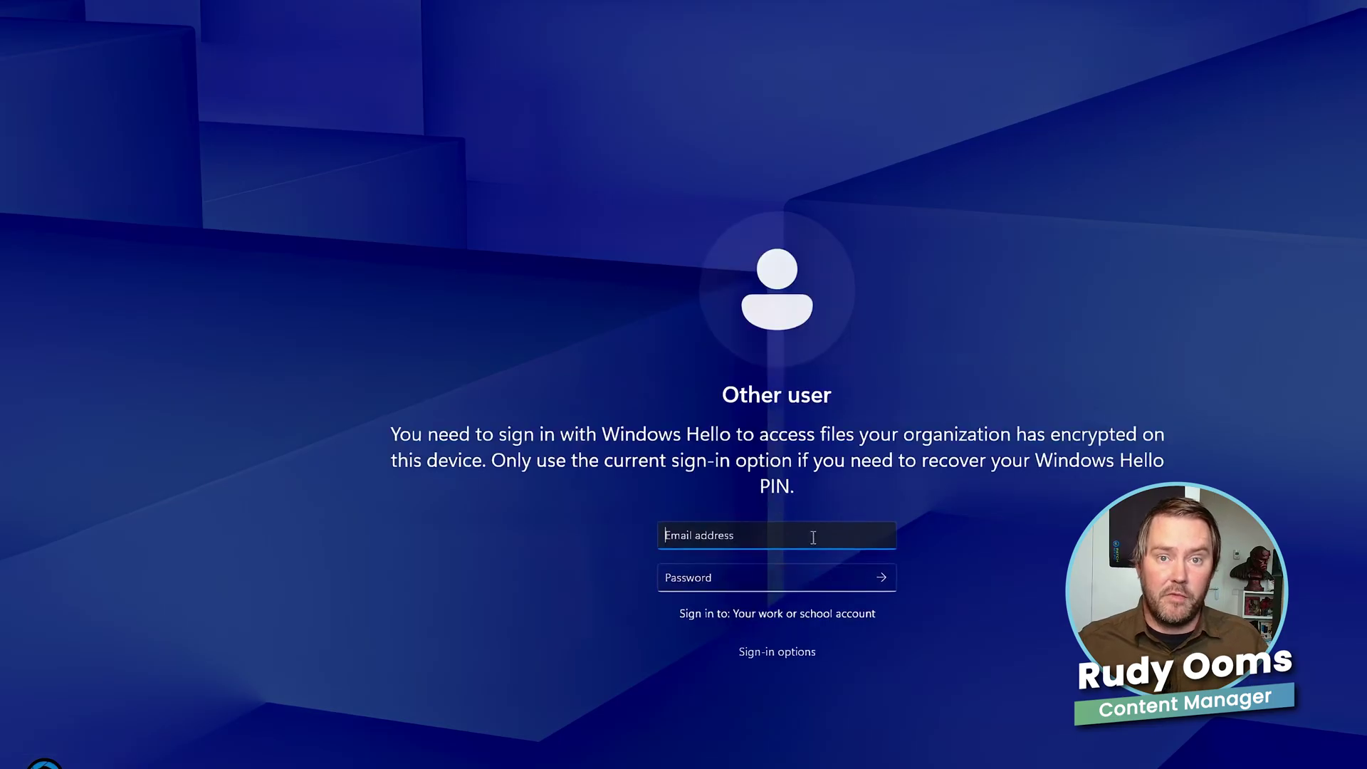
pyautogui.write('.\\demou')
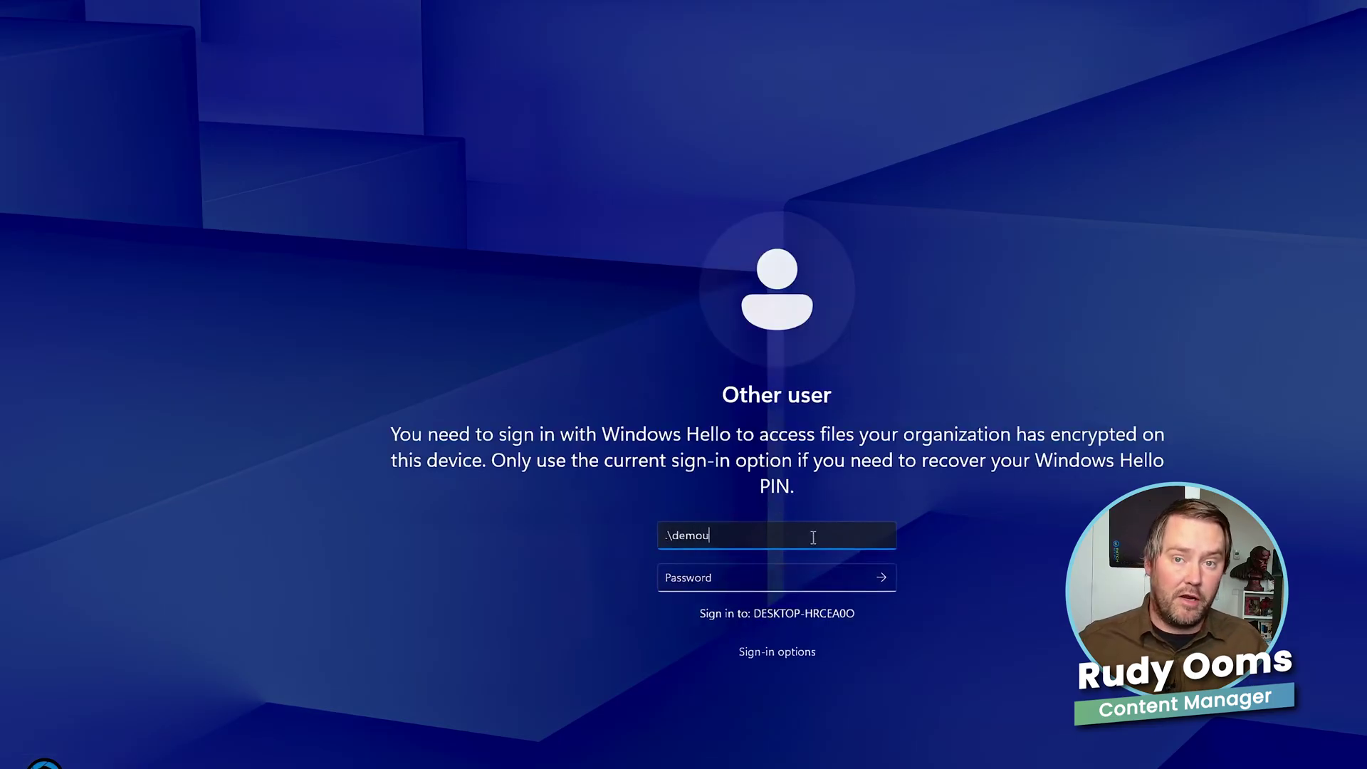
pyautogui.write('ser')
pyautogui.press('Tab')
pyautogui.press('Return')
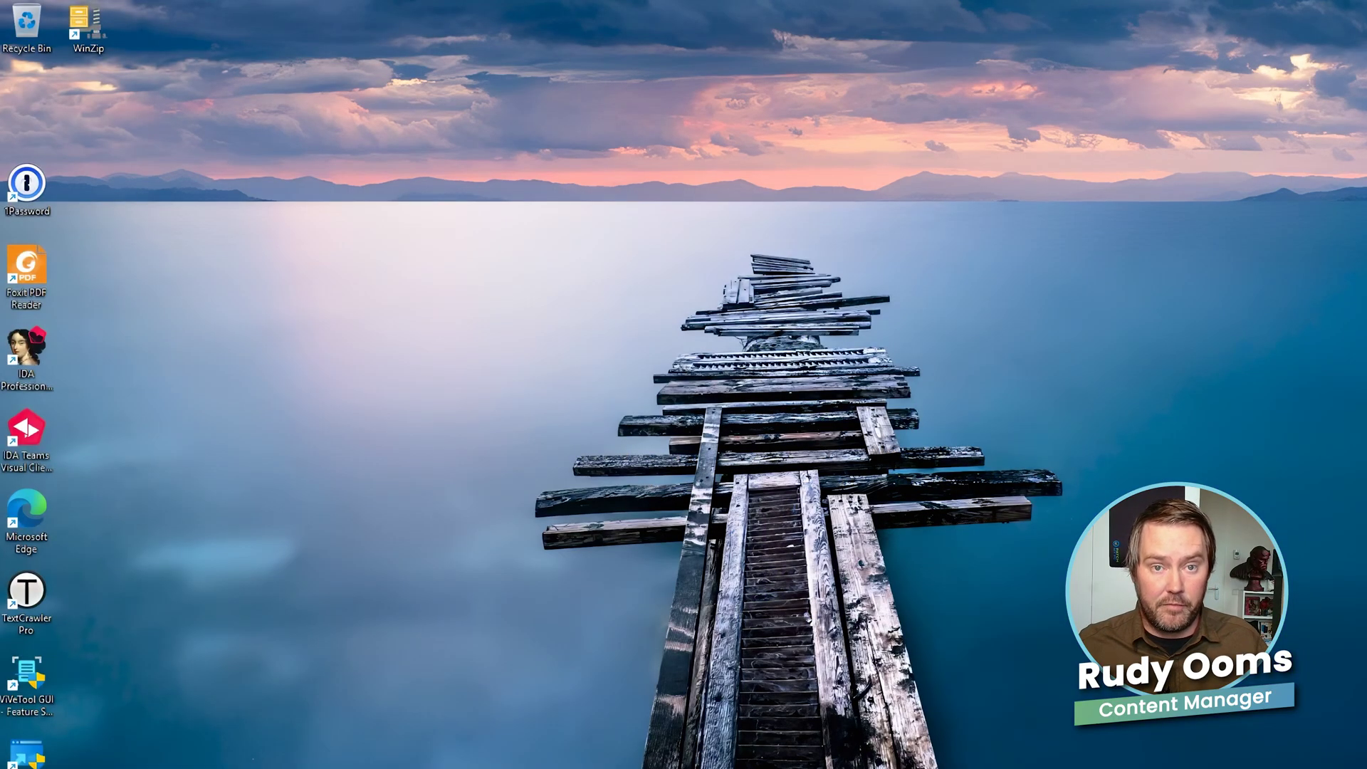
# Launch Make Me Admin and request temporary administrator rights.
pyautogui.press('super')
pyautogui.write('make')
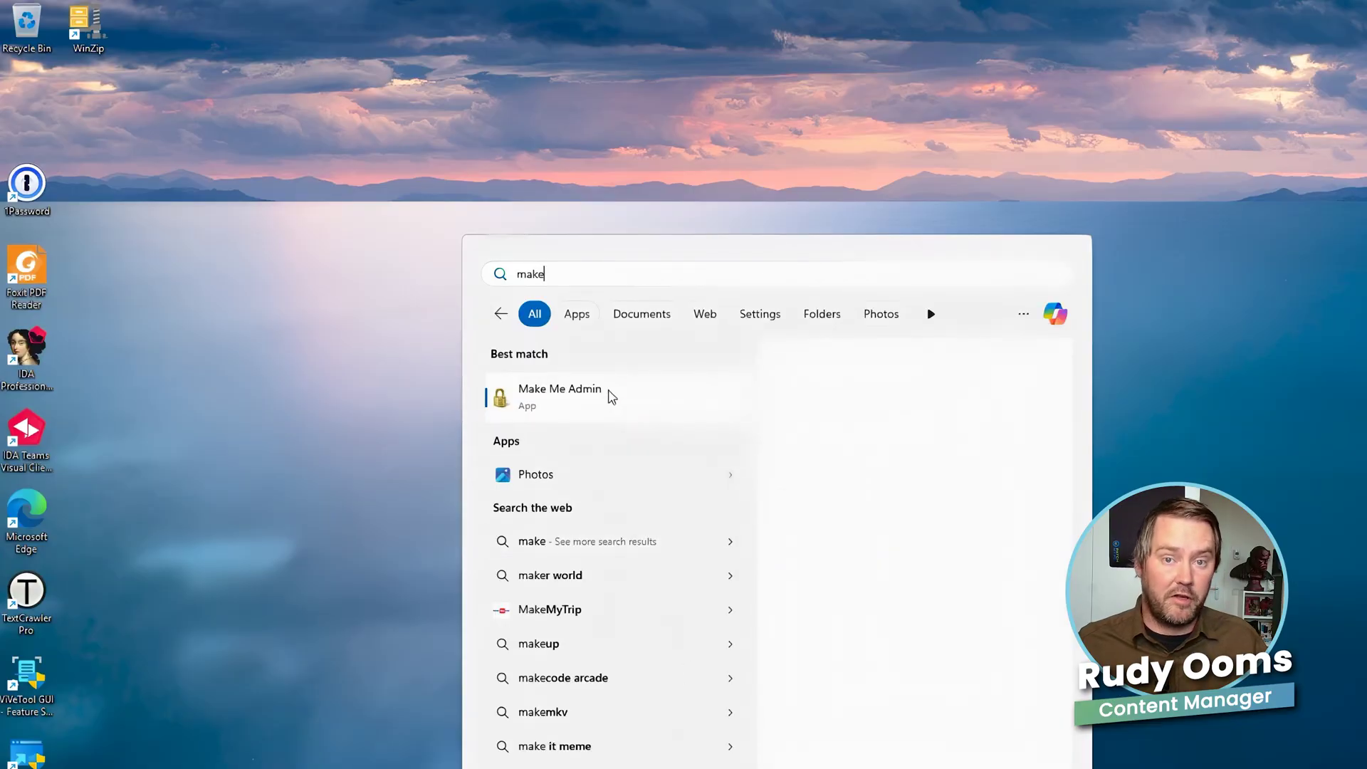
pyautogui.click(612, 397)
pyautogui.click(360, 235)
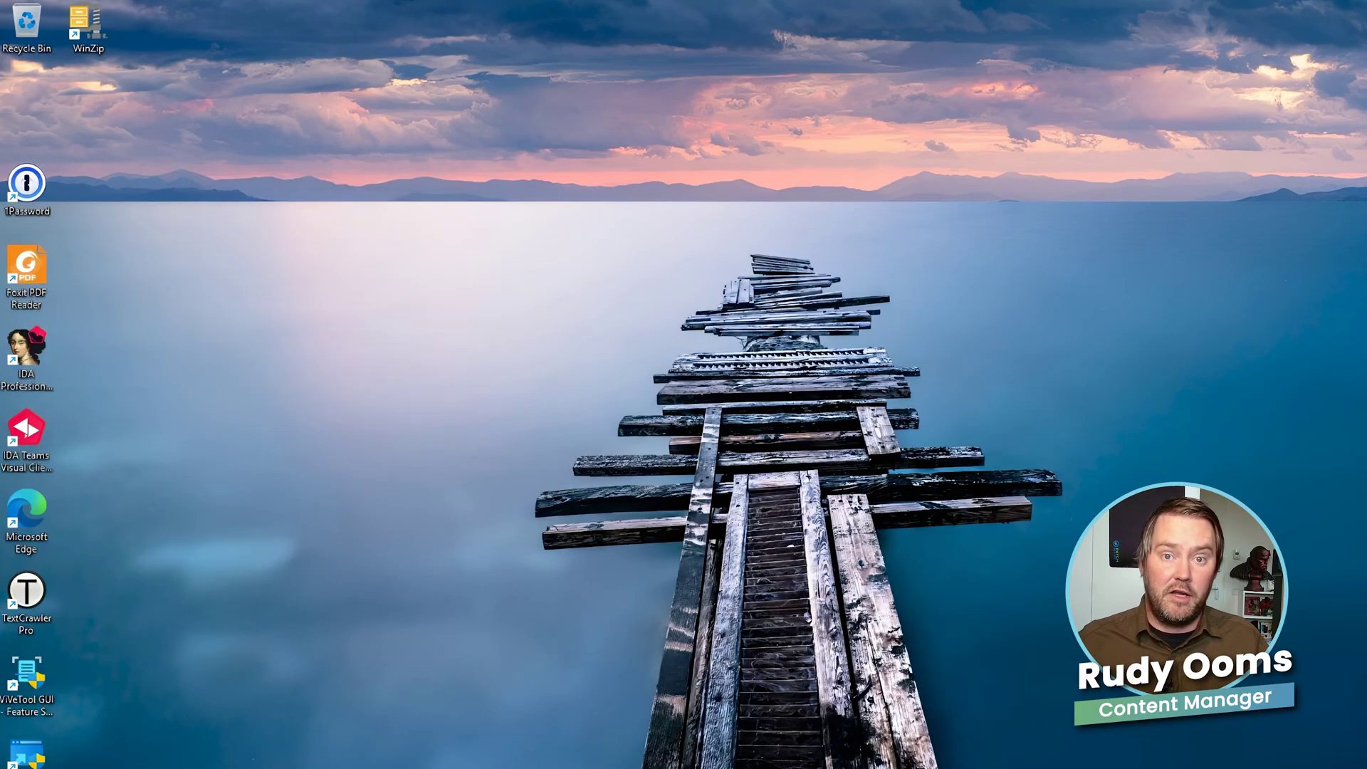
# Launch Registry Editor and expand HKEY_LOCAL_MACHINE\SOFTWARE\Policies.
pyautogui.press('super')
pyautogui.write('reg')
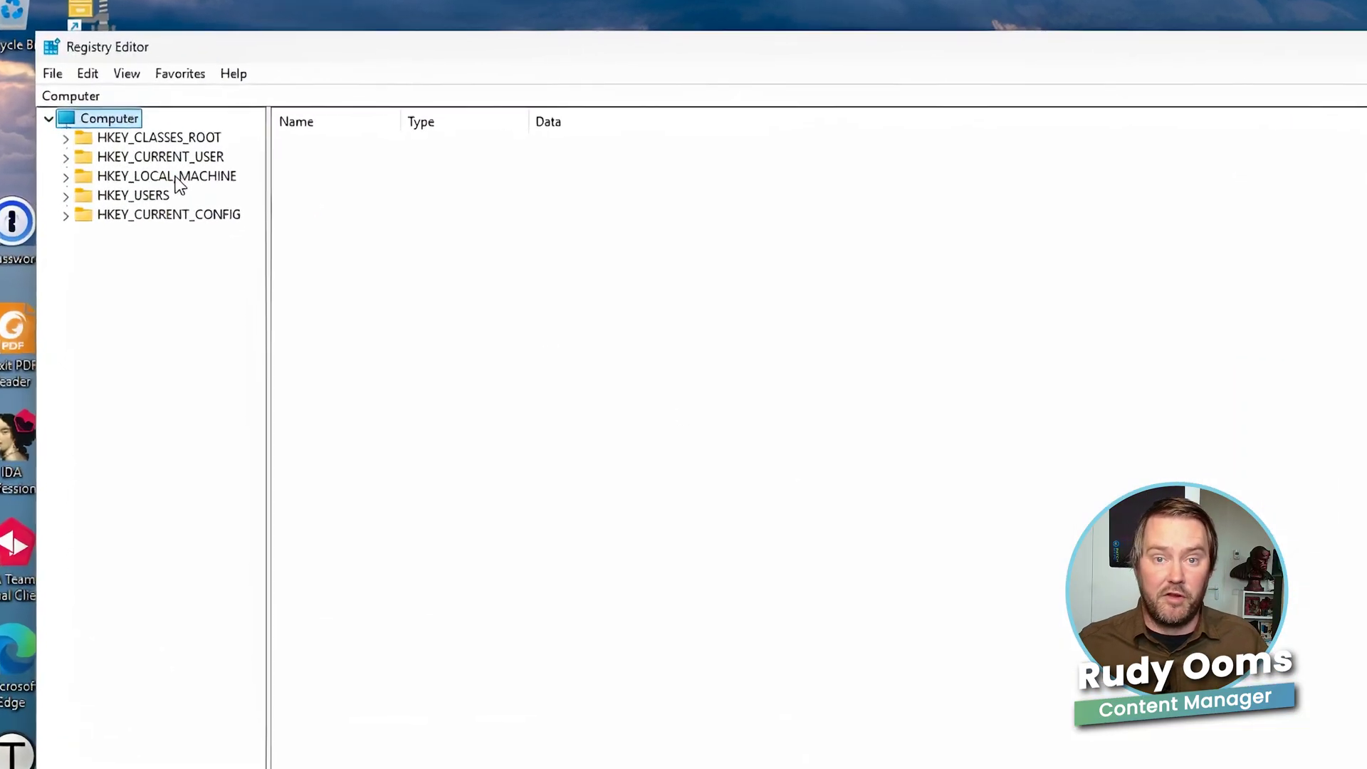
pyautogui.click(156, 151)
pyautogui.doubleClick(192, 200)
pyautogui.doubleClick(190, 331)
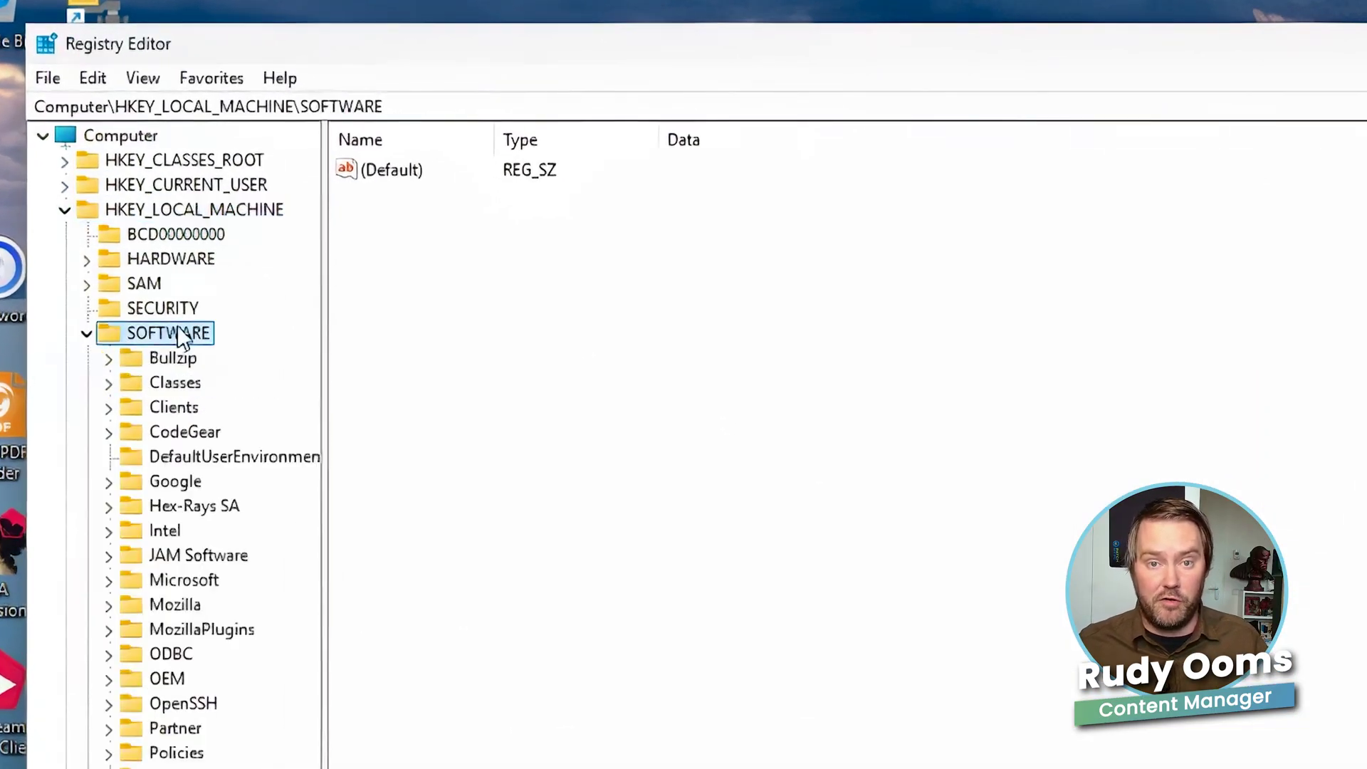
pyautogui.doubleClick(189, 752)
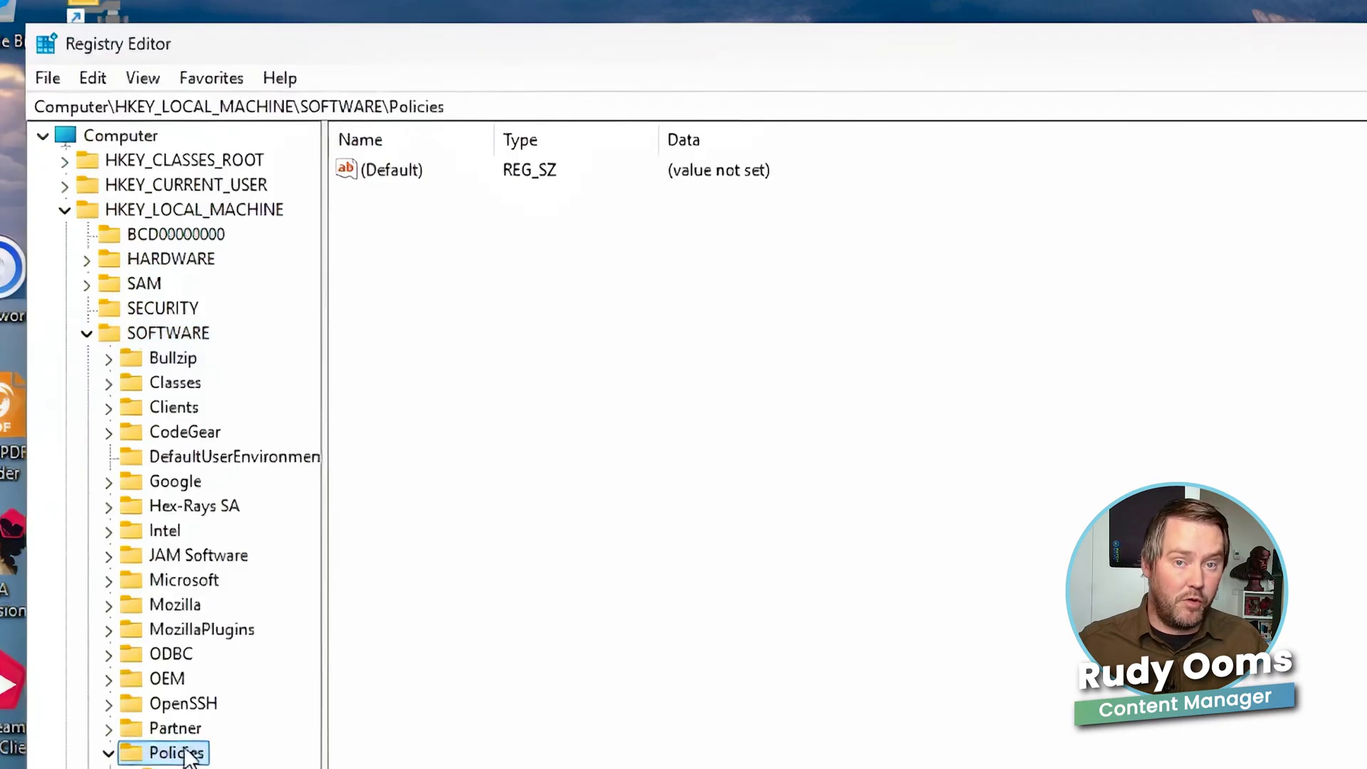
# Expand Microsoft\Windows\Appx to list the RemoveDefaultMicrosoftStorePackages package subkeys.
pyautogui.click(193, 767)
pyautogui.doubleClick(192, 767)
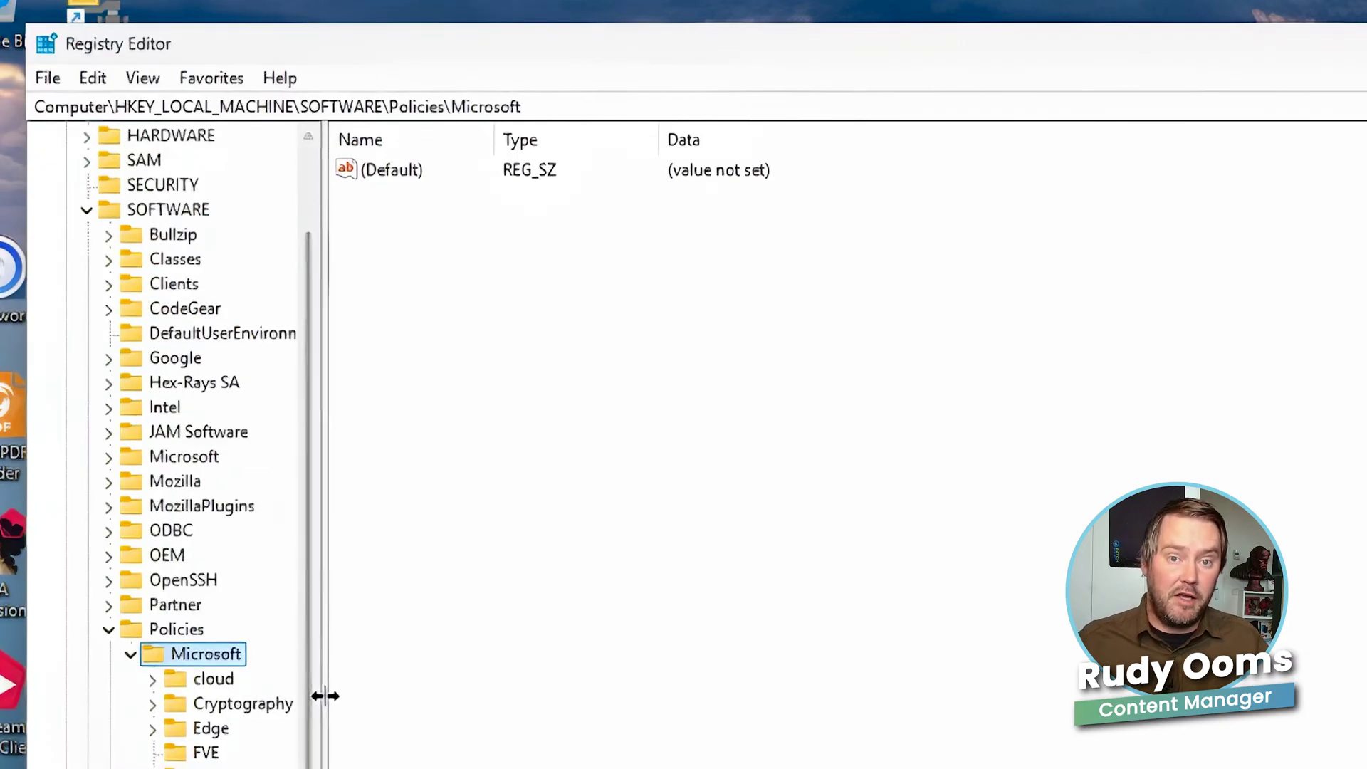
pyautogui.moveTo(325, 695); pyautogui.dragTo(936, 695)
pyautogui.press('w')
pyautogui.press('Right')
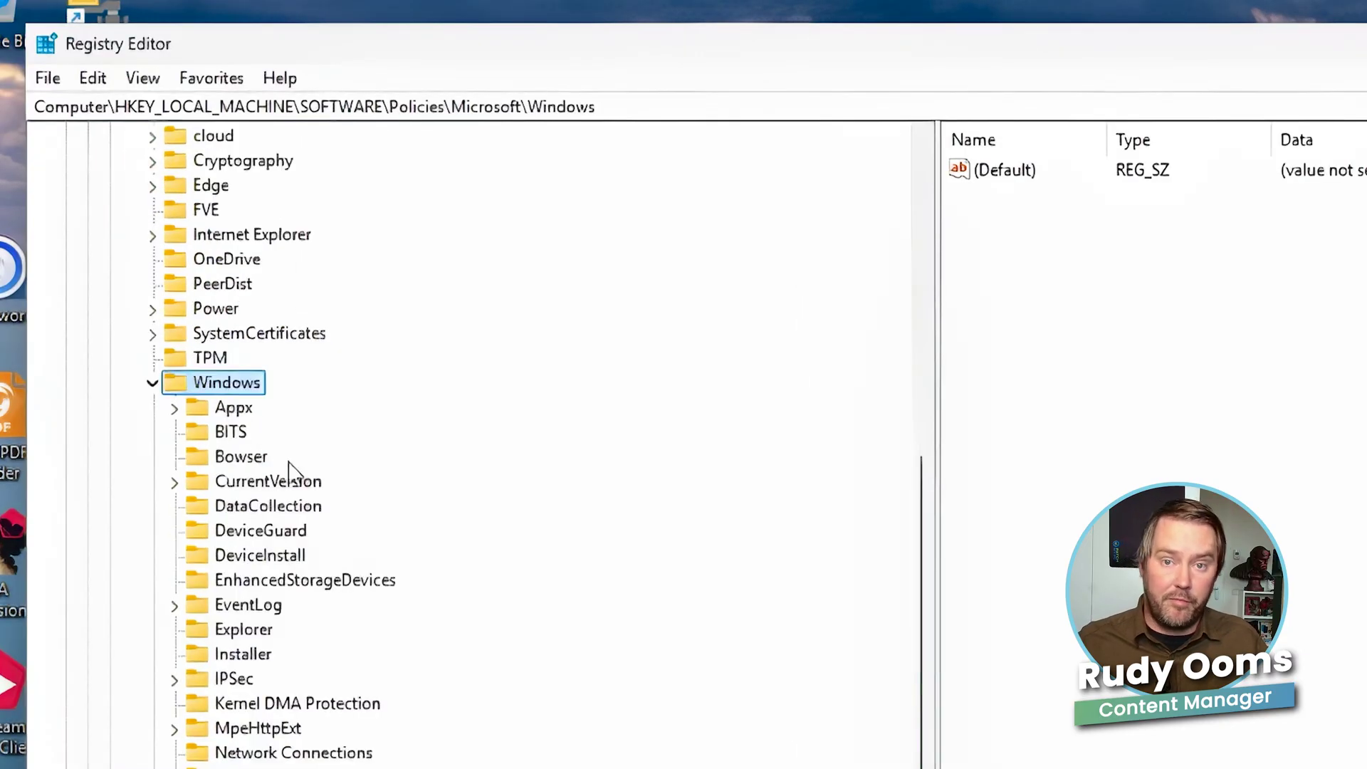
pyautogui.doubleClick(234, 408)
pyautogui.doubleClick(255, 431)
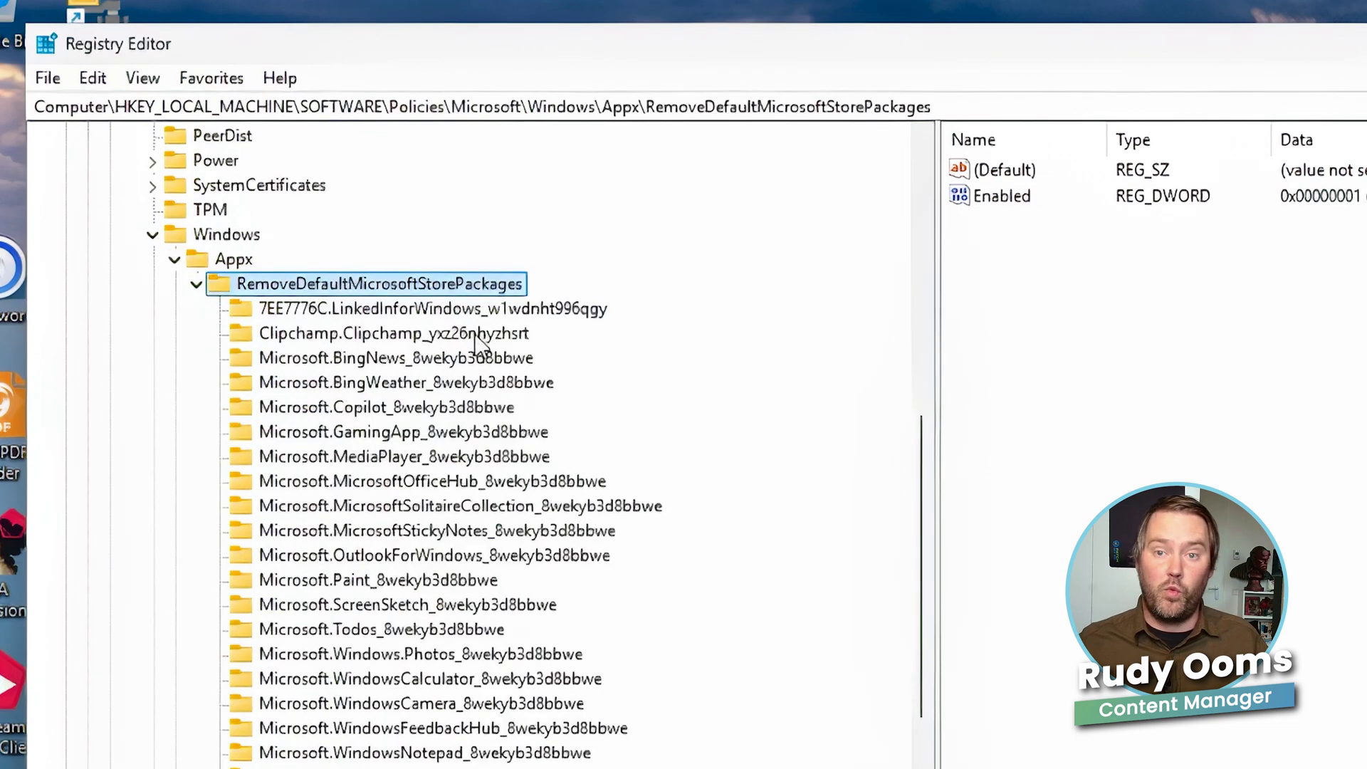
# Review the Paint, Xbox, Clipchamp, Solitaire and Outlook keys, then select WindowsFeedbackHub's key path.
pyautogui.click(398, 580)
pyautogui.click(399, 768)
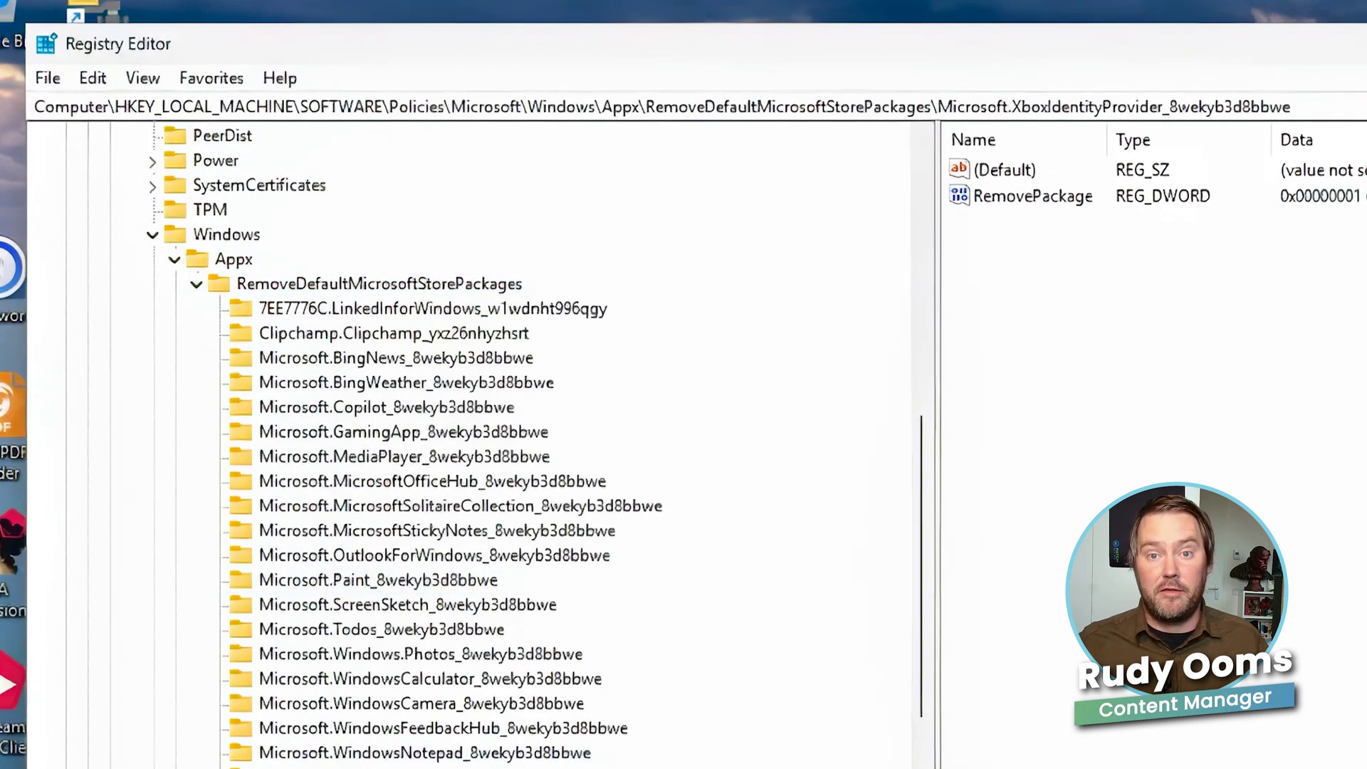
pyautogui.press('Up')
pyautogui.press('Up')
pyautogui.press('Up')
pyautogui.press('Up')
pyautogui.press('Up')
pyautogui.press('Up')
pyautogui.press('Up')
pyautogui.press('Up')
pyautogui.press('Up')
pyautogui.press('Up')
pyautogui.press('Up')
pyautogui.press('Up')
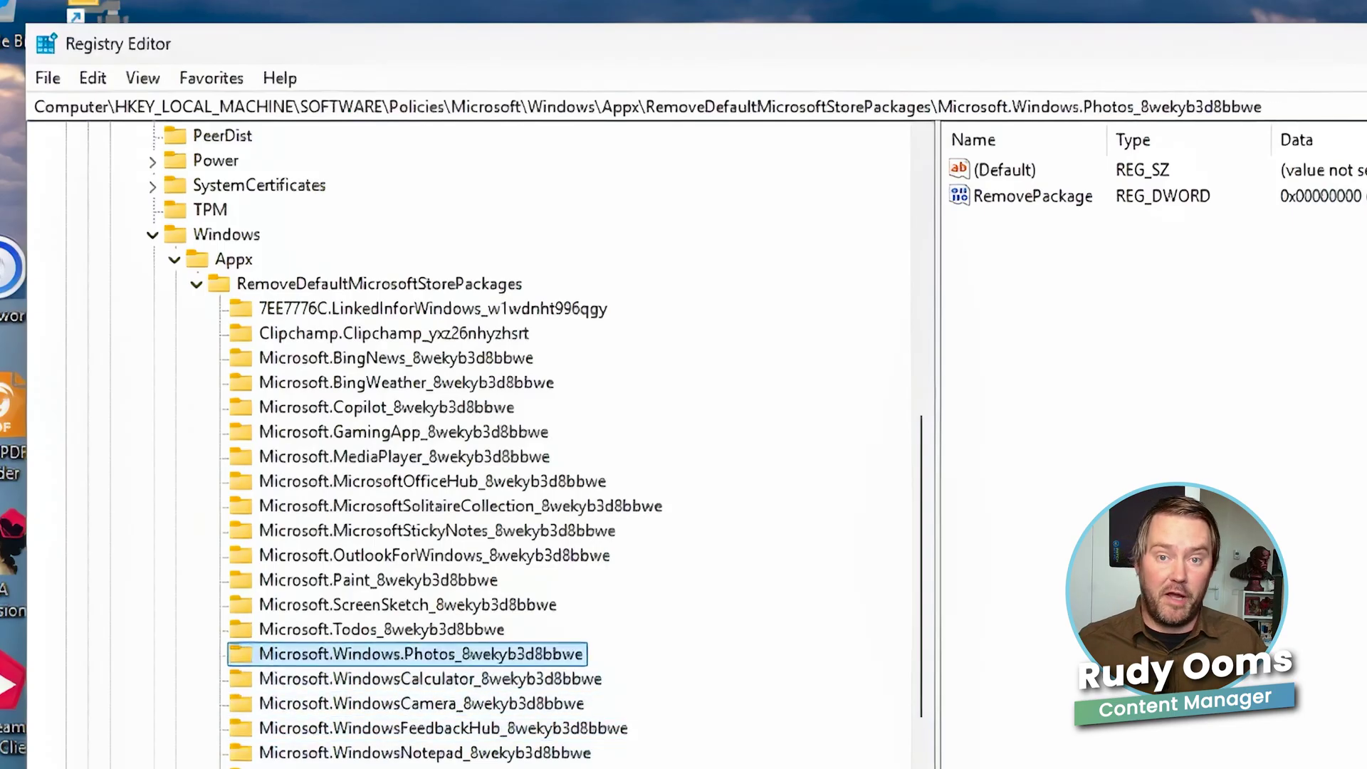
pyautogui.press('Up')
pyautogui.press('Up')
pyautogui.press('Up')
pyautogui.press('Up')
pyautogui.press('Up')
pyautogui.press('Up')
pyautogui.press('Up')
pyautogui.press('Up')
pyautogui.press('Up')
pyautogui.press('Up')
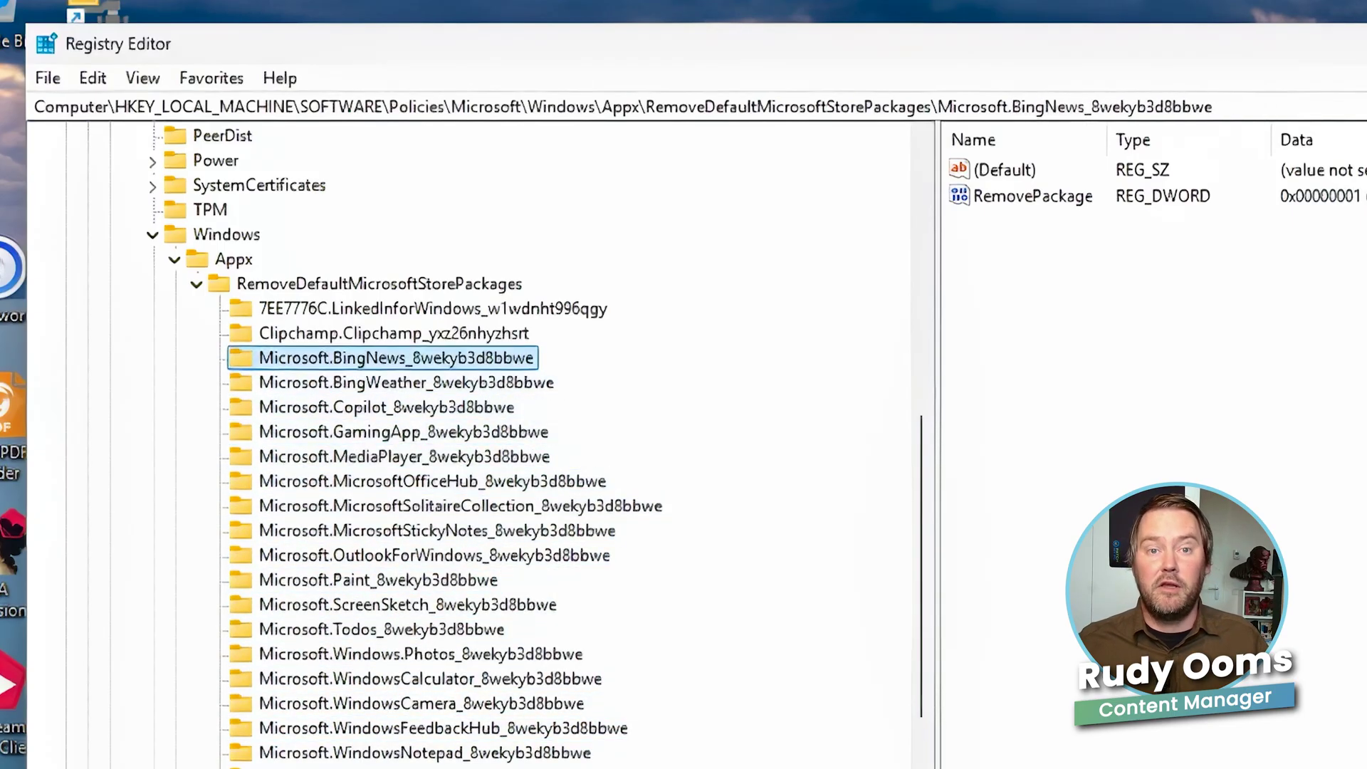
pyautogui.press('Down')
pyautogui.press('Down')
pyautogui.press('Down')
pyautogui.press('Down')
pyautogui.press('Down')
pyautogui.press('Down')
pyautogui.press('Down')
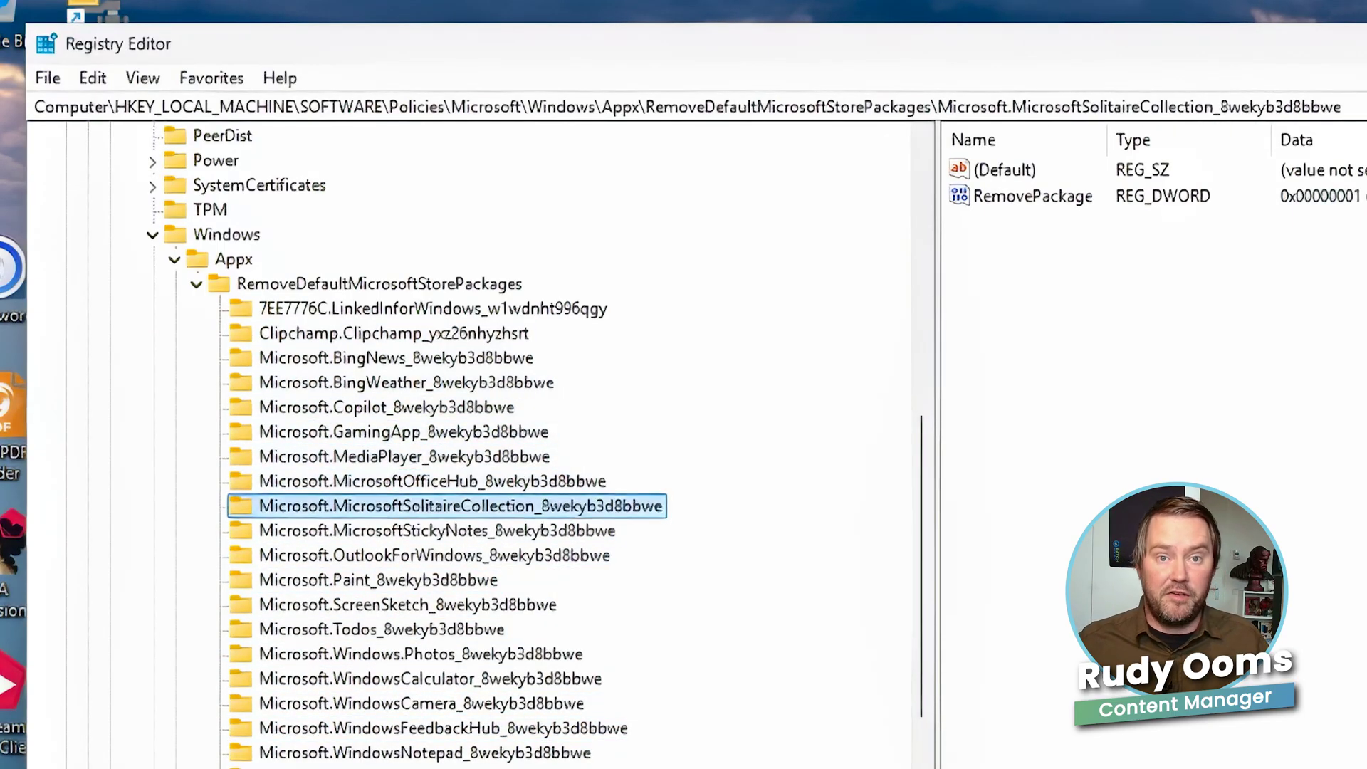
pyautogui.press('Down')
pyautogui.press('Down')
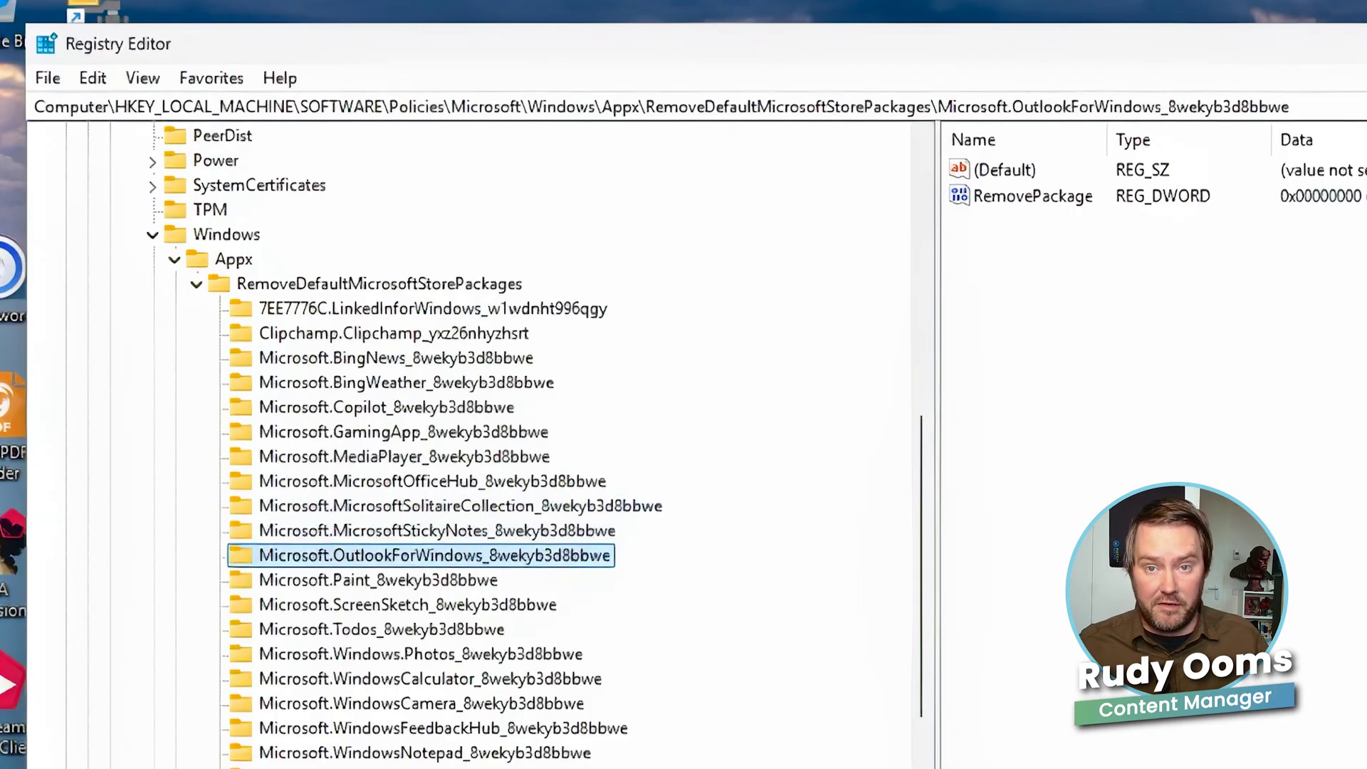
pyautogui.click(564, 514)
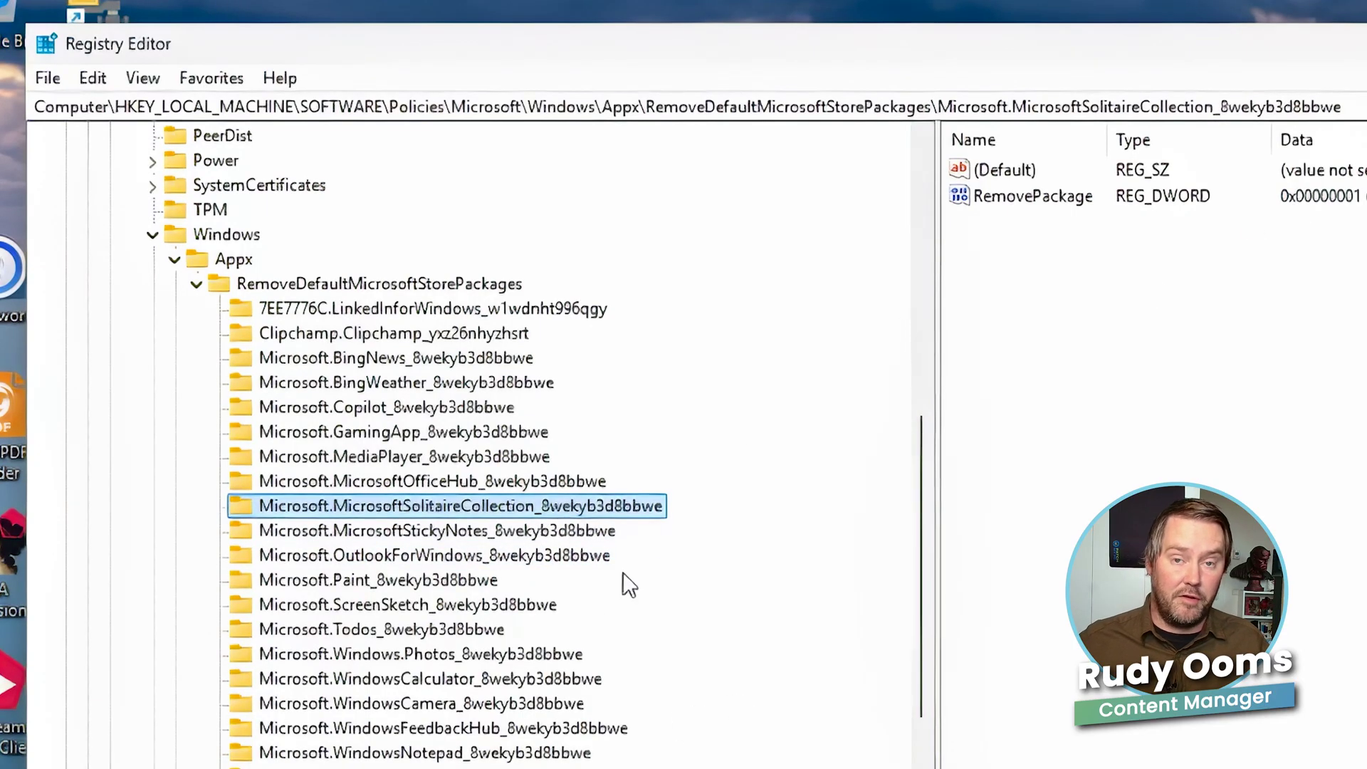
pyautogui.click(542, 730)
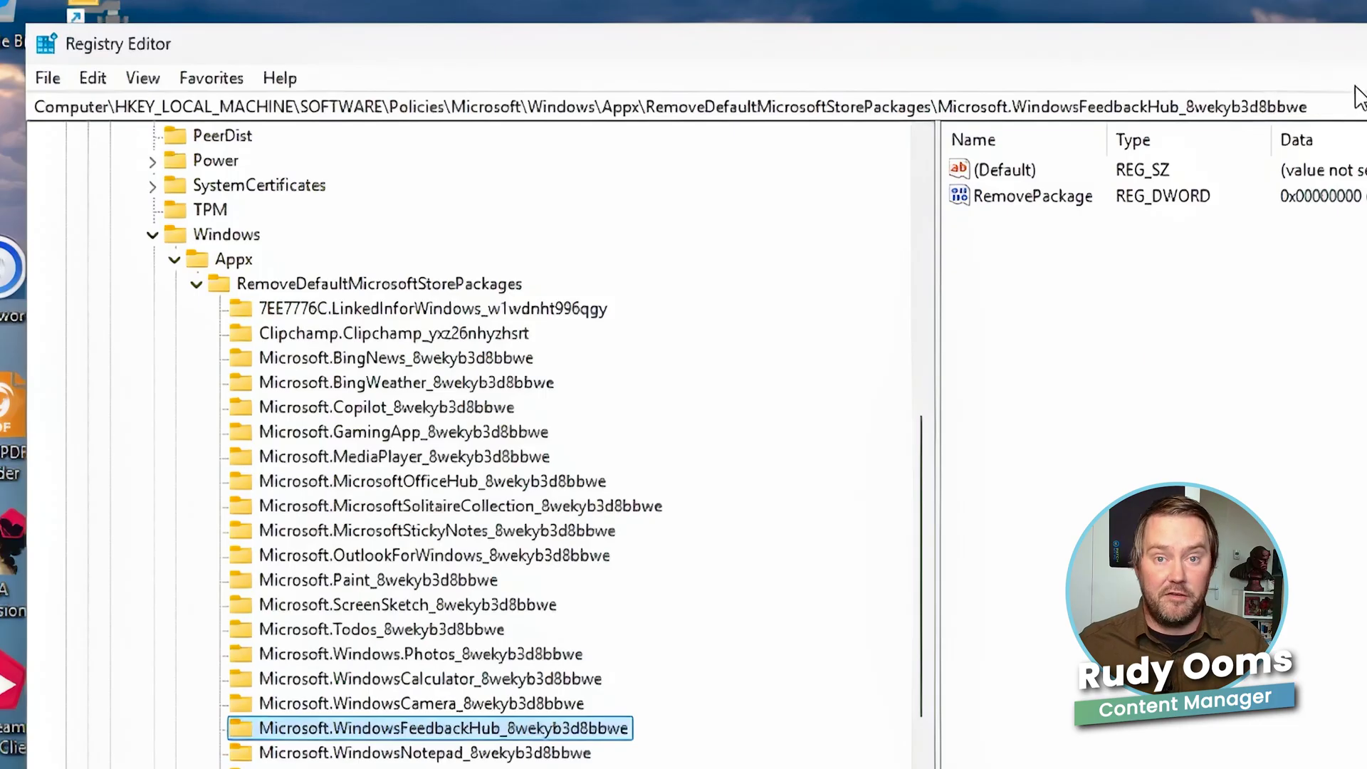
pyautogui.click(1314, 107)
pyautogui.moveTo(1313, 107); pyautogui.dragTo(941, 109)
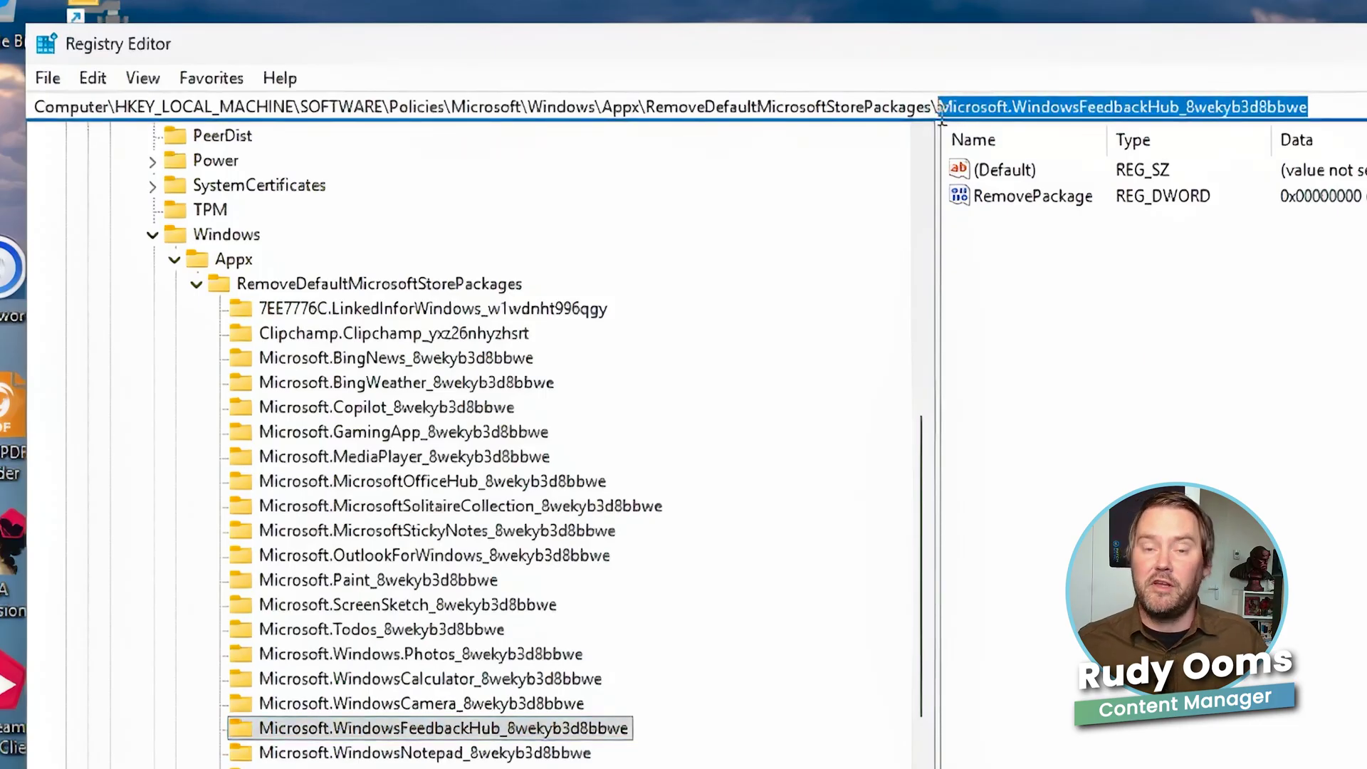
# Check WindowsFeedbackHub's RemovePackage DWORD, leave it at 0, and bring up the Start menu.
pyautogui.click(969, 242)
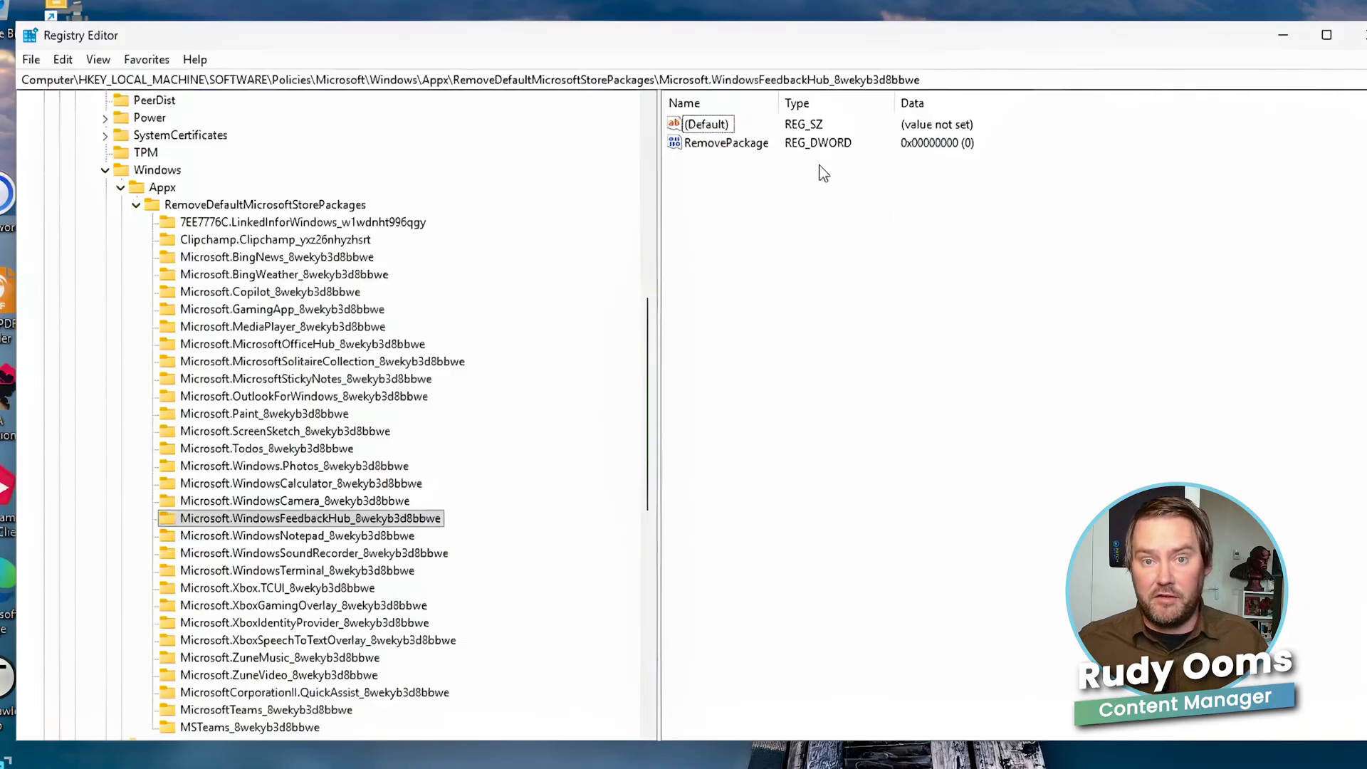
pyautogui.click(730, 144)
pyautogui.doubleClick(738, 145)
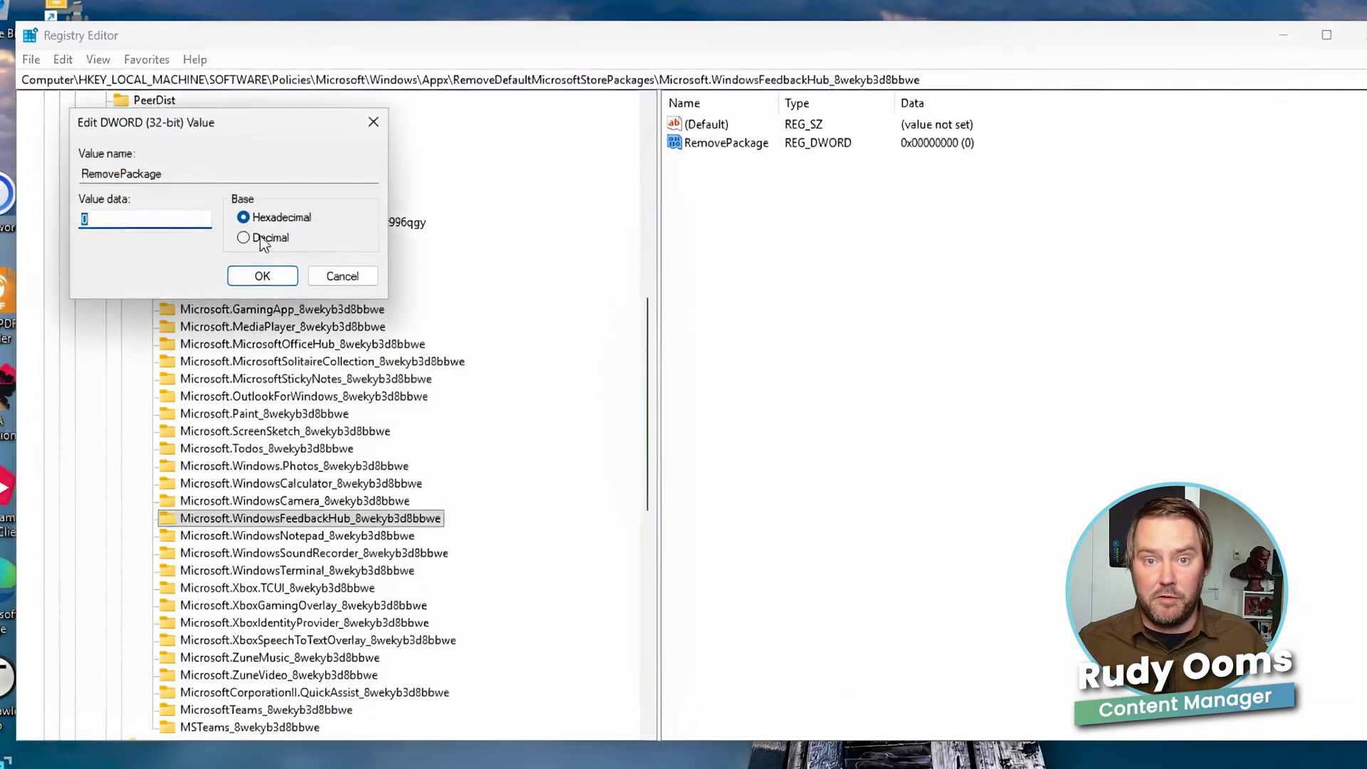
pyautogui.click(336, 277)
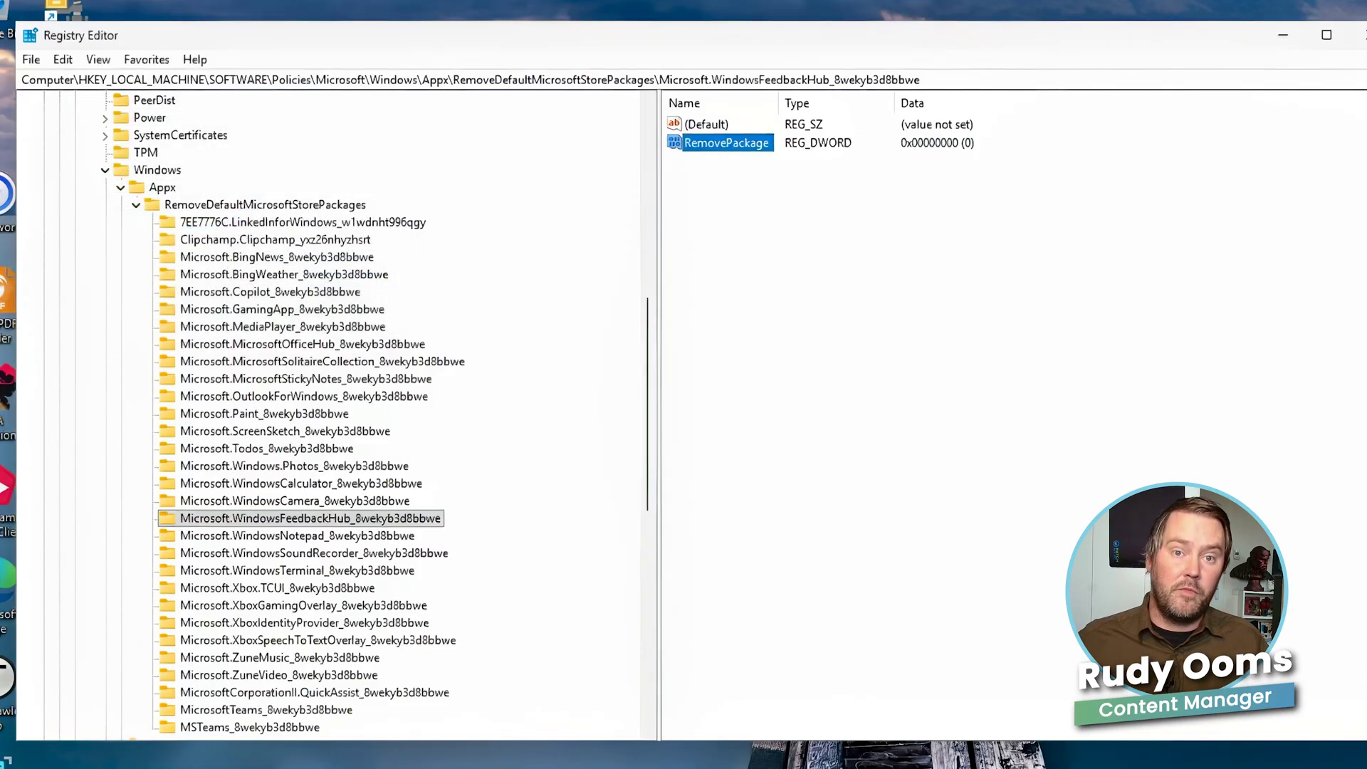
pyautogui.press('super')
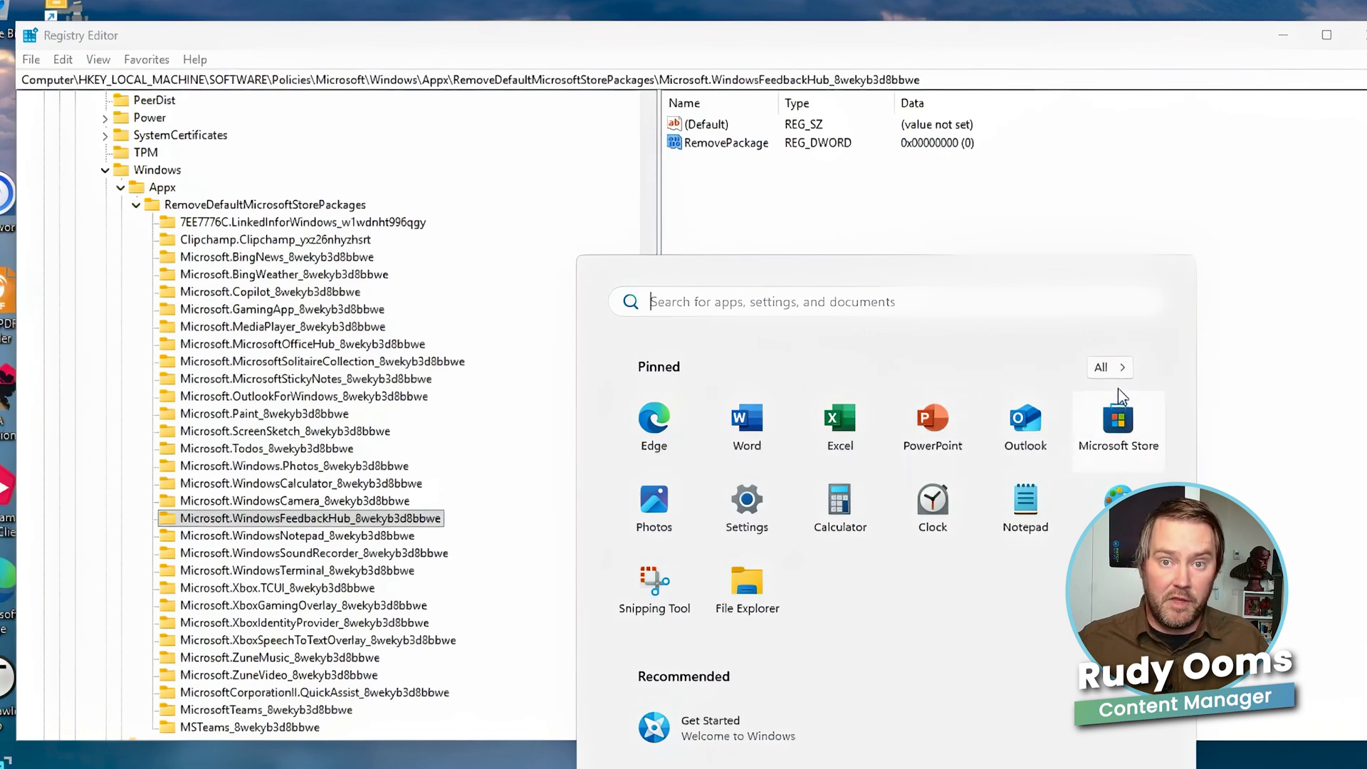
pyautogui.click(1121, 366)
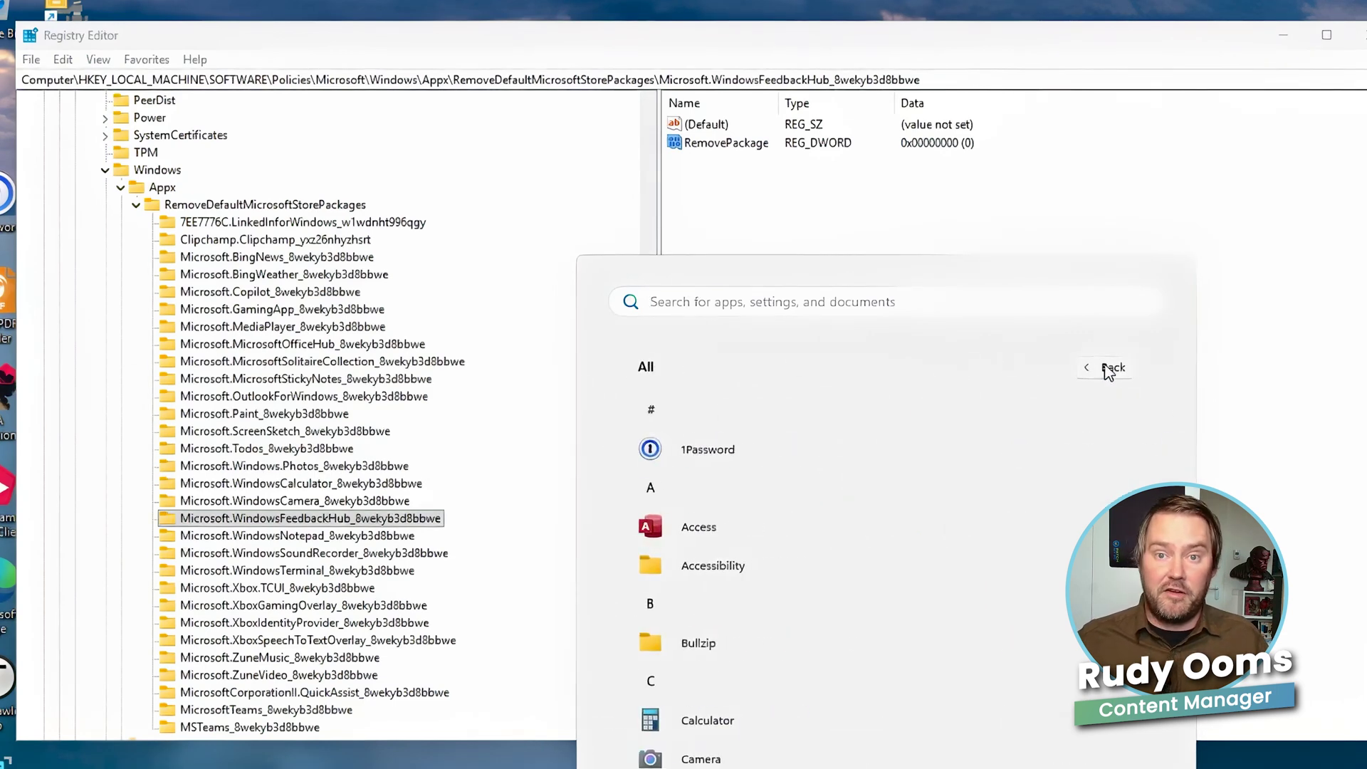
pyautogui.scroll(-1, 898, 526)
pyautogui.scroll(-5, 982, 436)
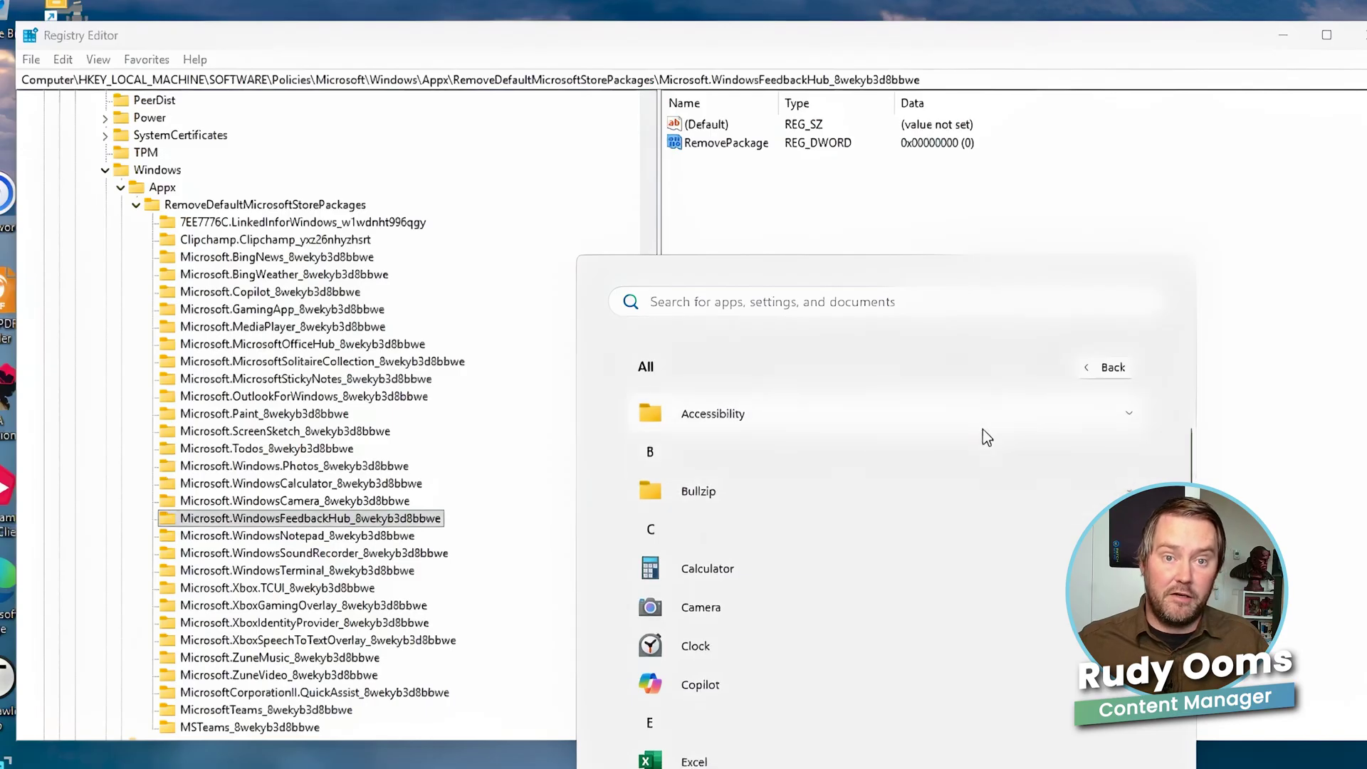
pyautogui.scroll(-8, 982, 430)
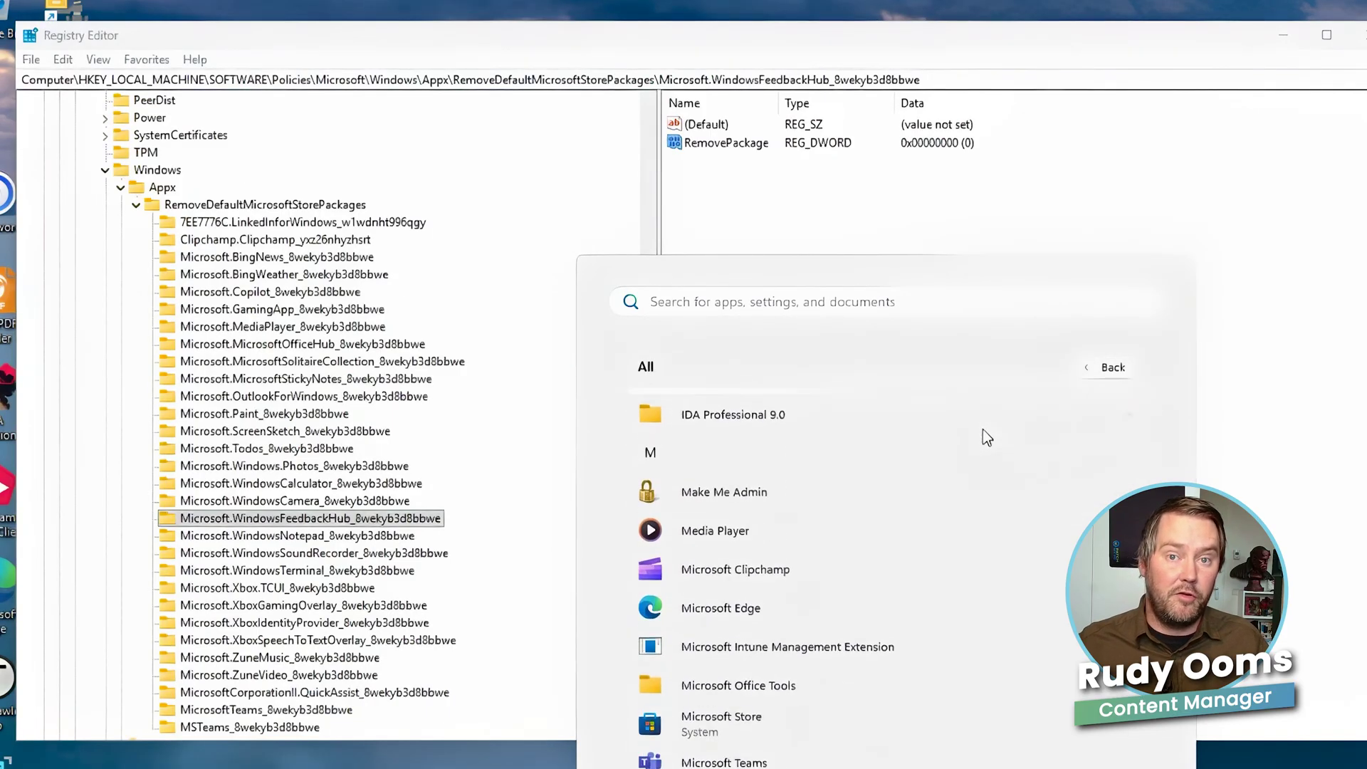
pyautogui.scroll(-8, 987, 437)
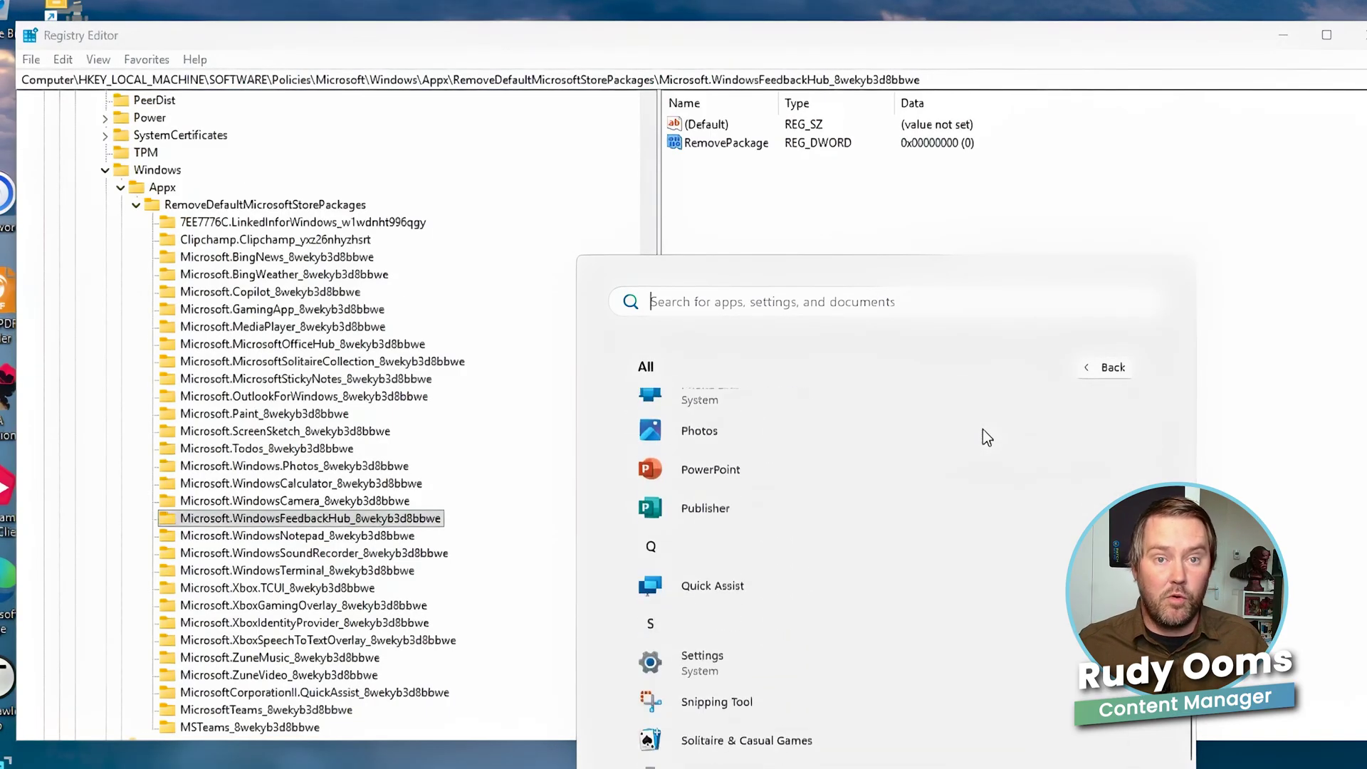
pyautogui.scroll(-5, 965, 496)
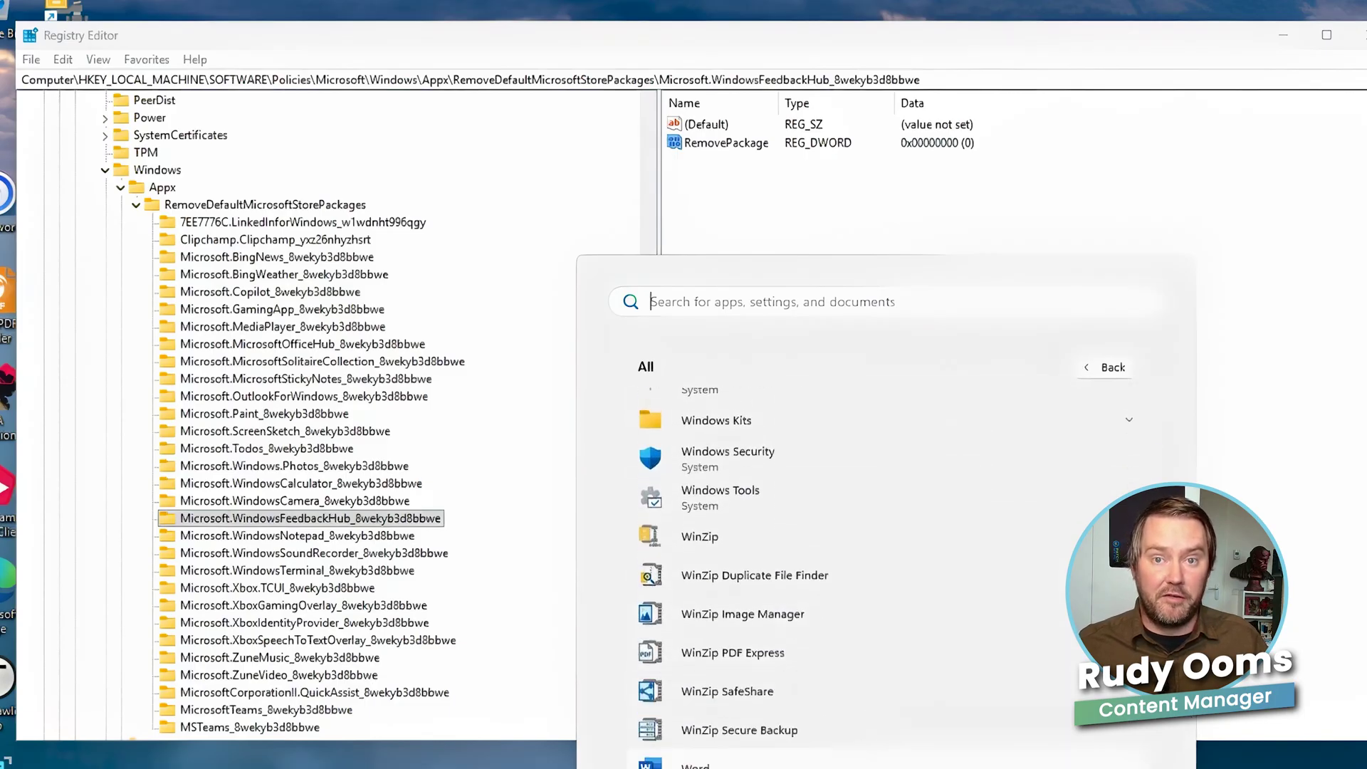
pyautogui.scroll(6, 879, 703)
pyautogui.scroll(4, 868, 762)
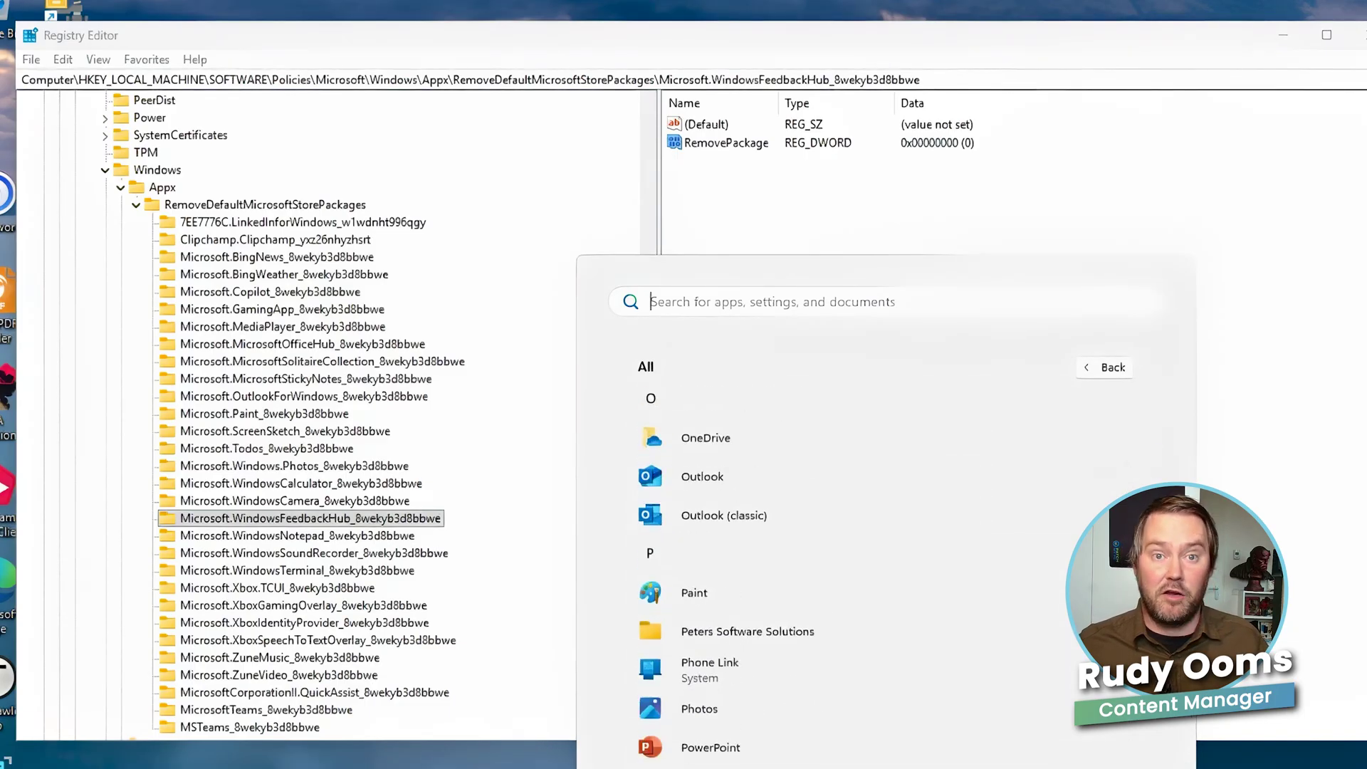
pyautogui.scroll(5, 868, 762)
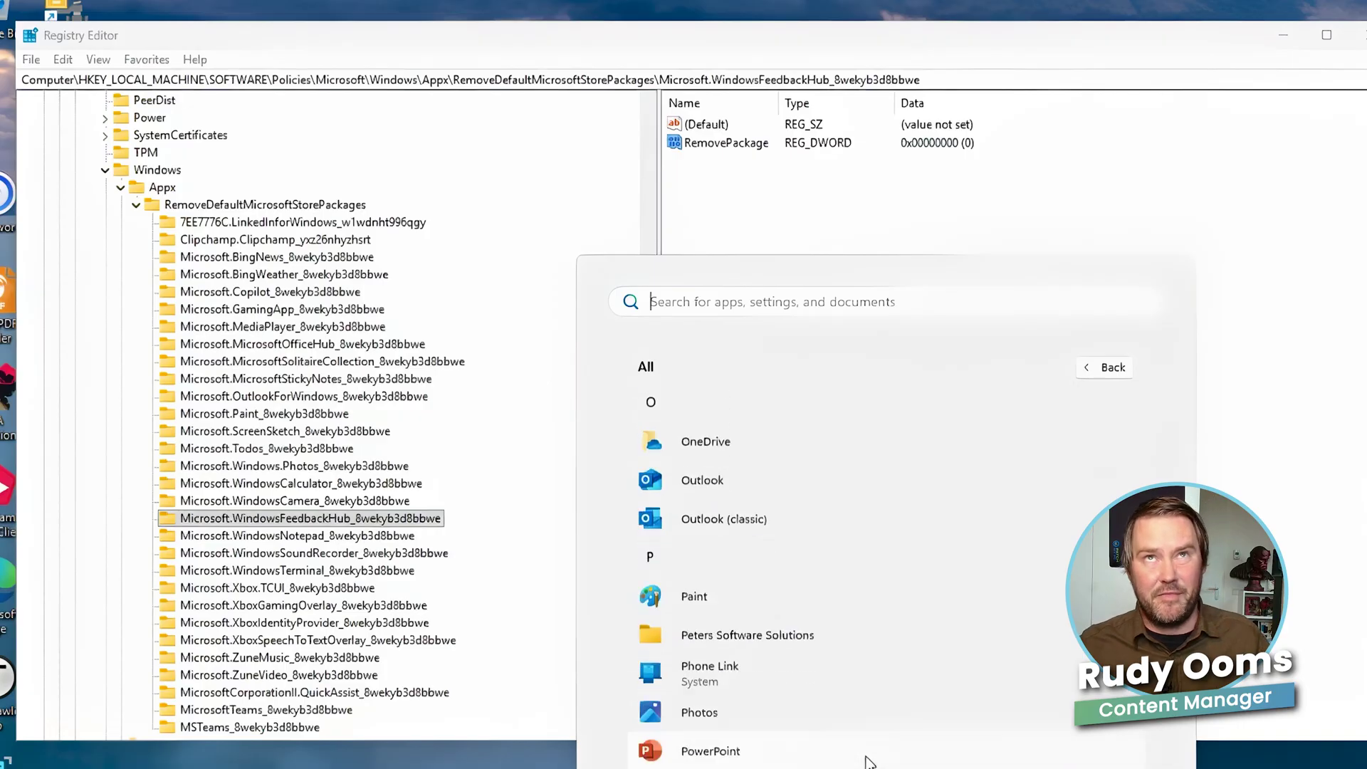
pyautogui.scroll(5, 868, 762)
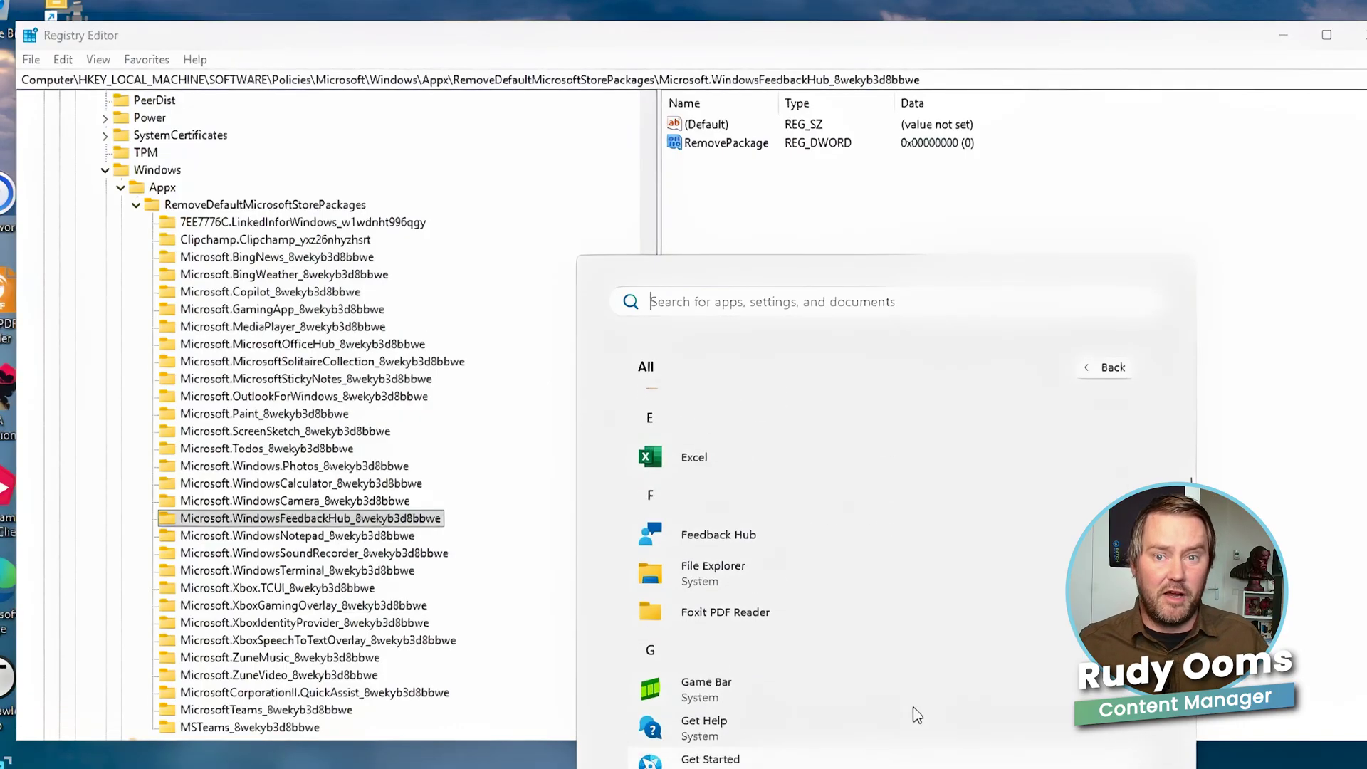
pyautogui.click(1283, 392)
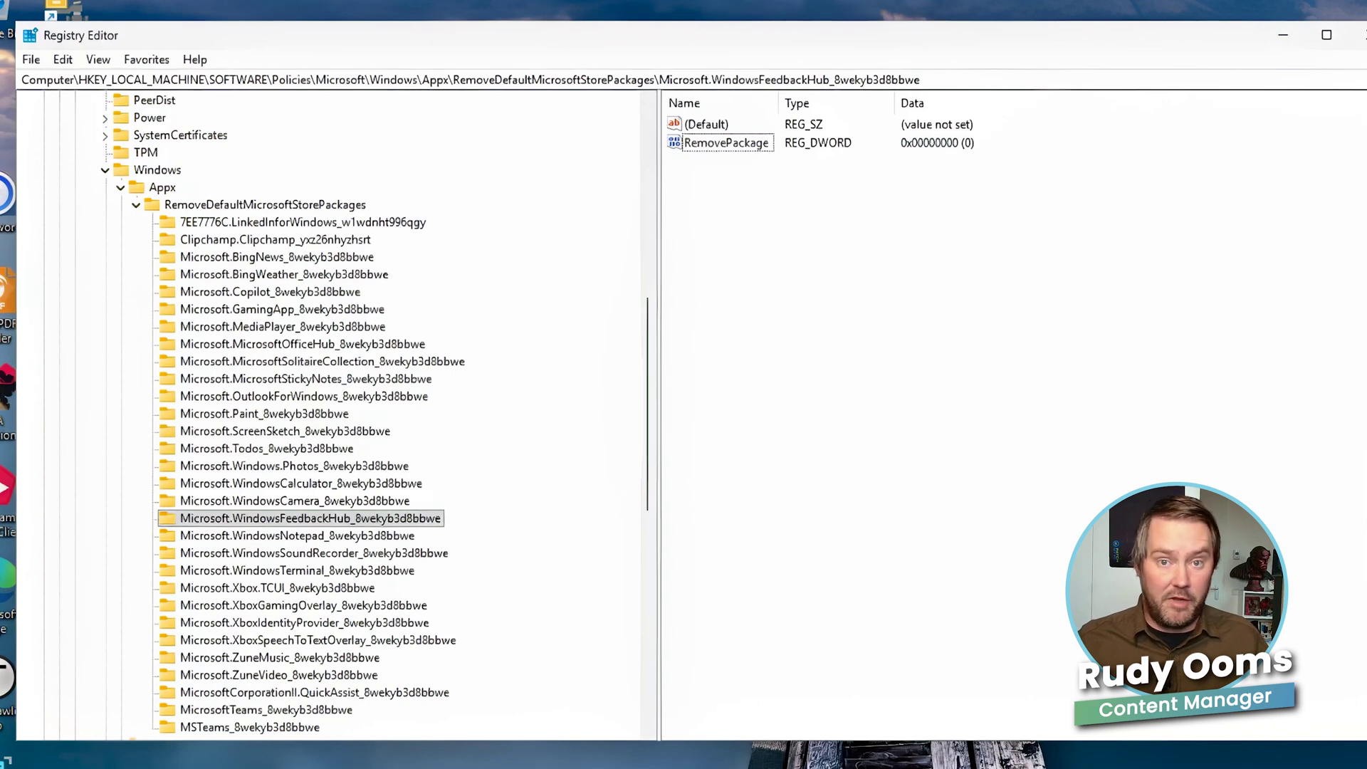
# Open a new File Explorer window on Local Disk (C:) via This PC and select the address bar.
pyautogui.press('super')
pyautogui.press('super+e')
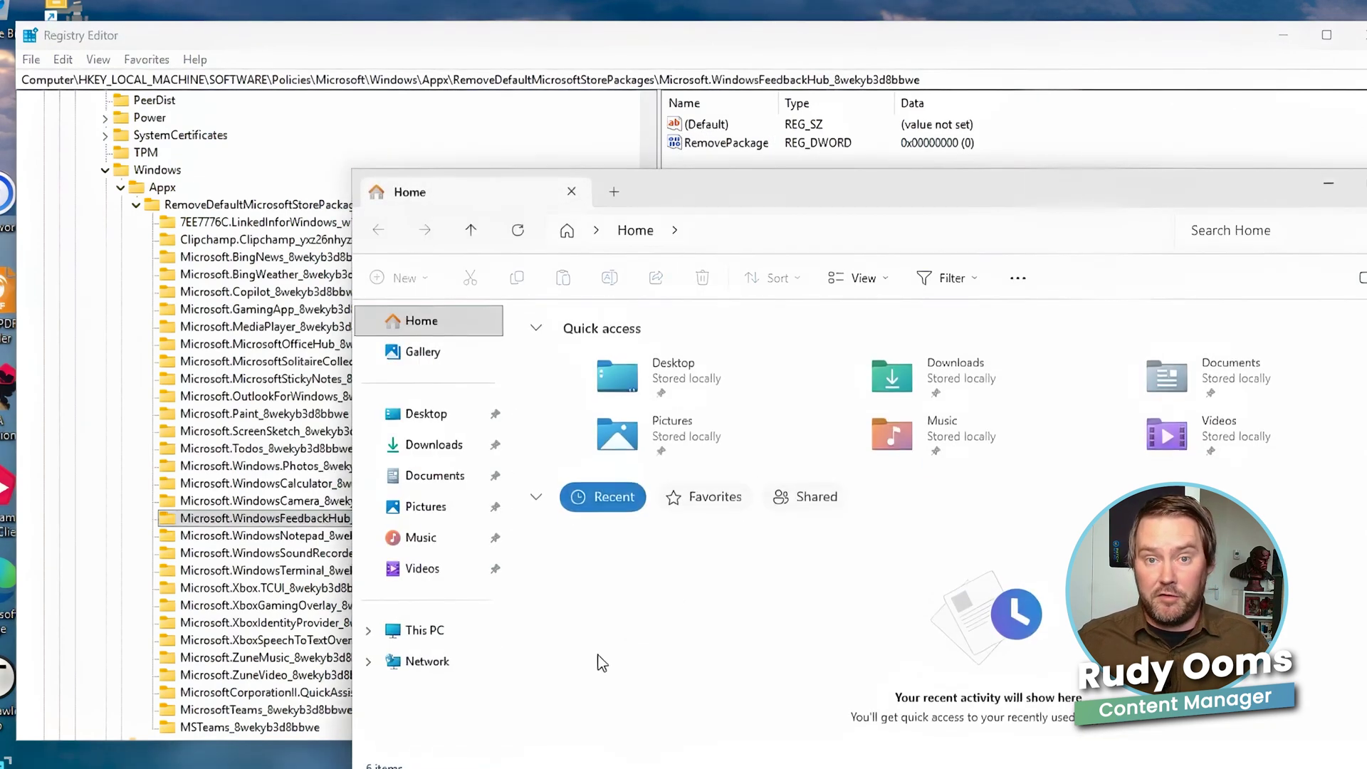
pyautogui.click(398, 631)
pyautogui.doubleClick(658, 372)
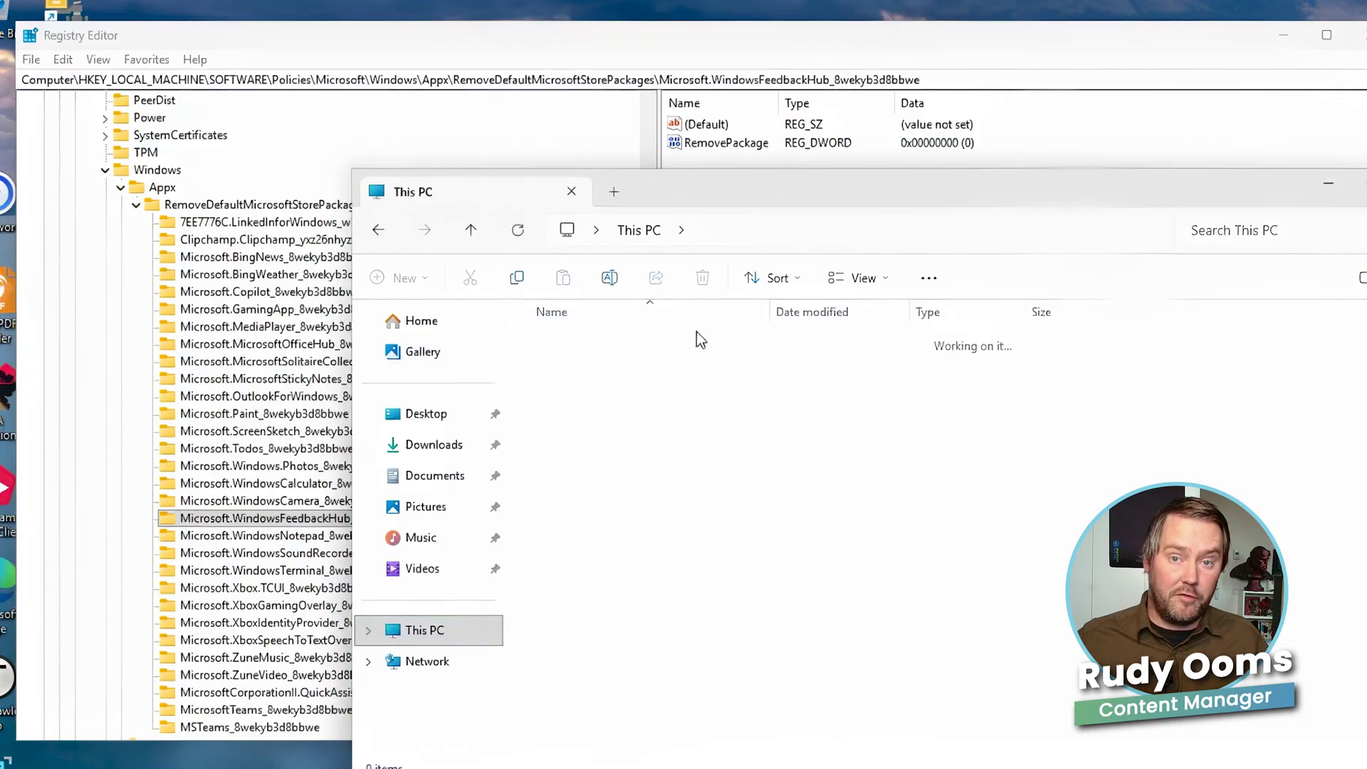
pyautogui.click(928, 230)
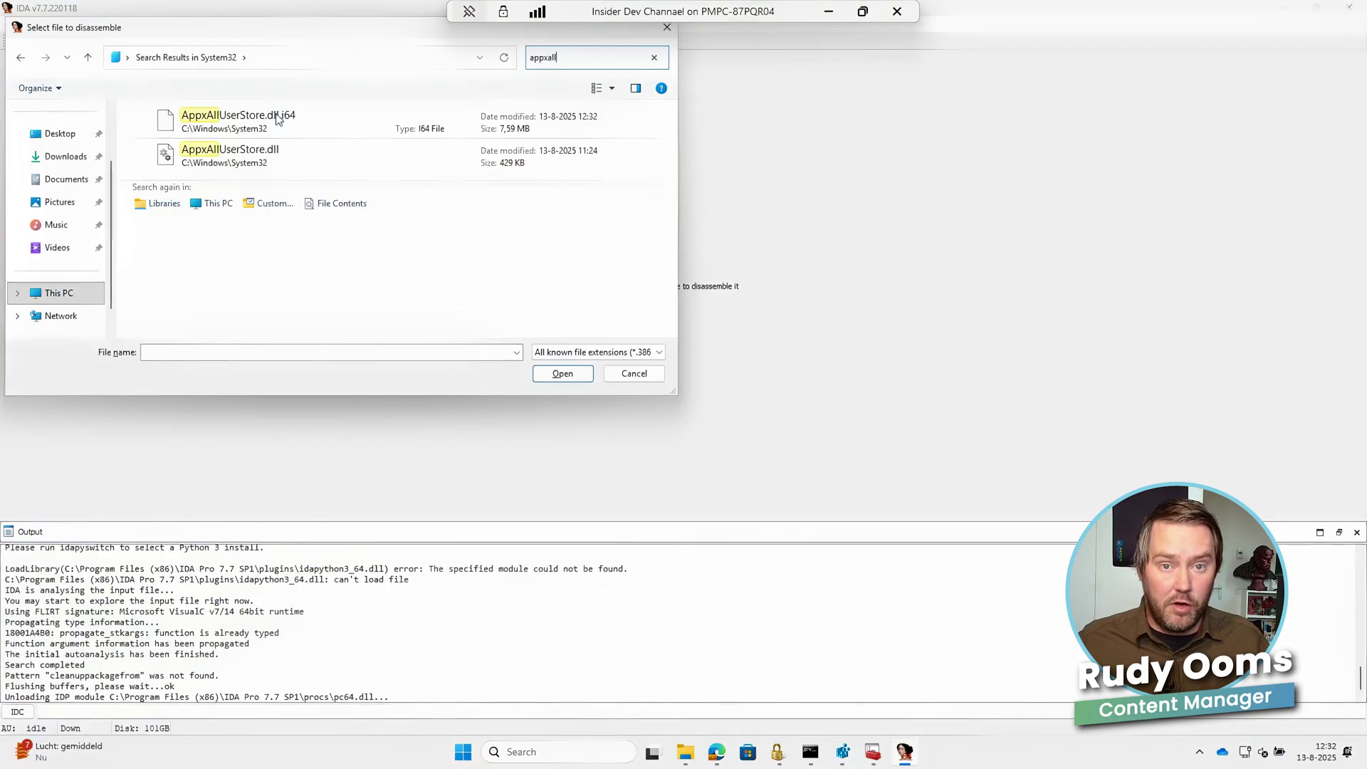
# Load the saved AppxAllUserStore.dll.i64 database, not the DLL, from the System32 results.
pyautogui.click(249, 155)
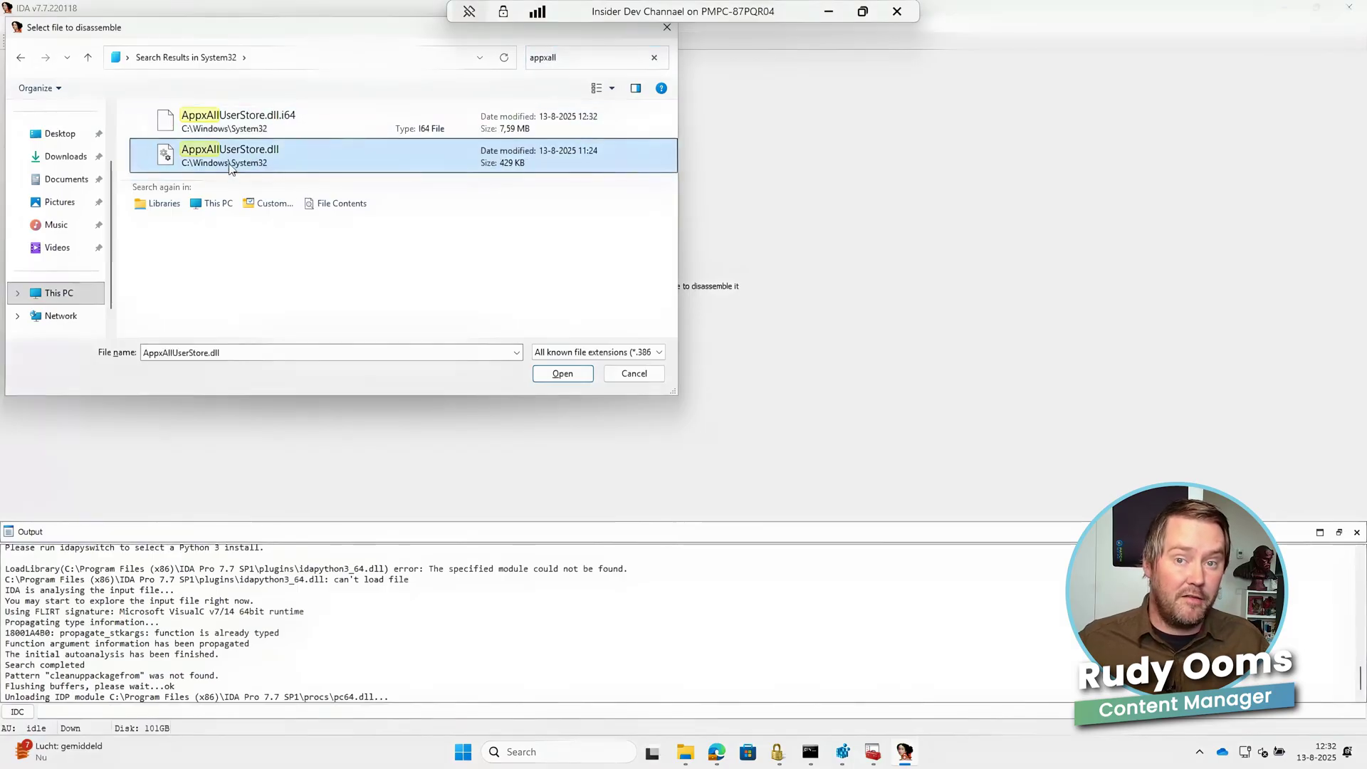
pyautogui.click(299, 127)
pyautogui.click(562, 374)
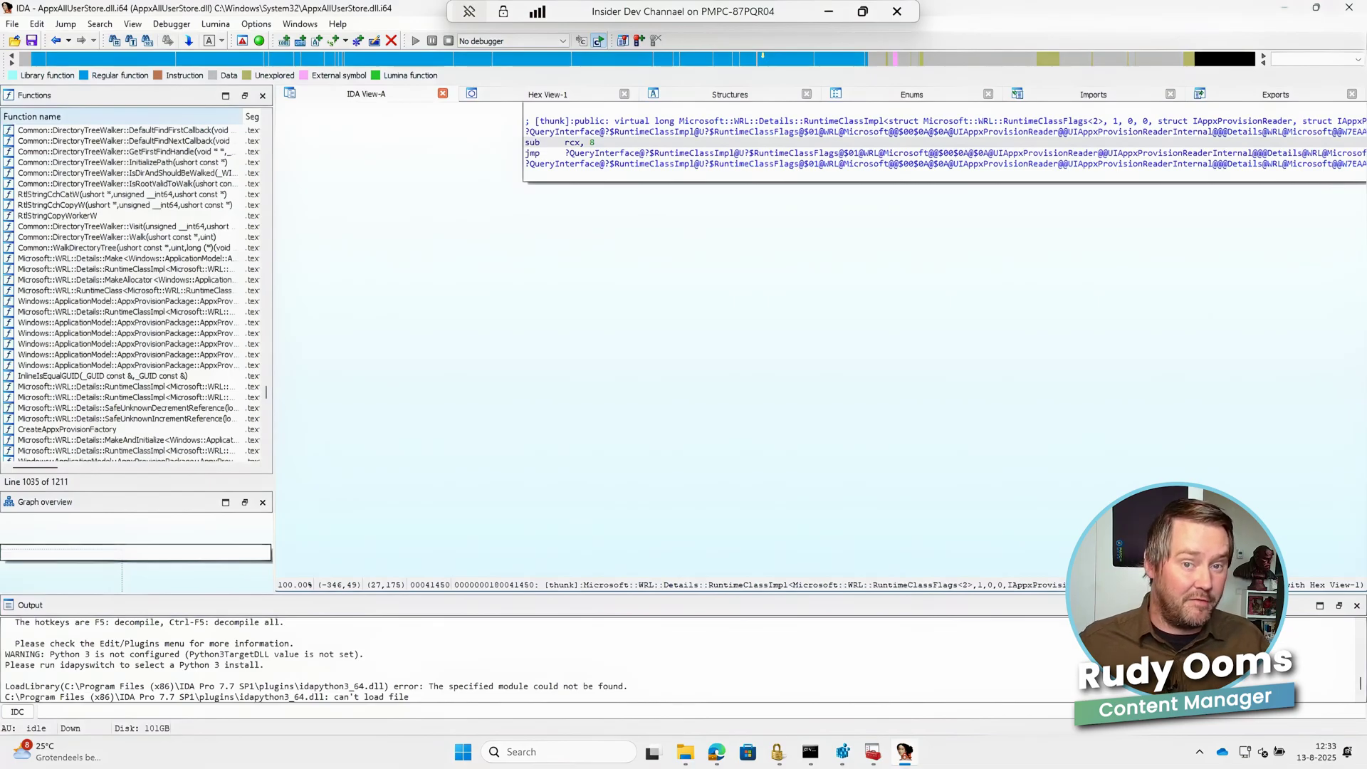
# Jump to a RuntimeClassImpl function's code, then switch to the Patch My PC YouTube page in Edge.
pyautogui.doubleClick(216, 269)
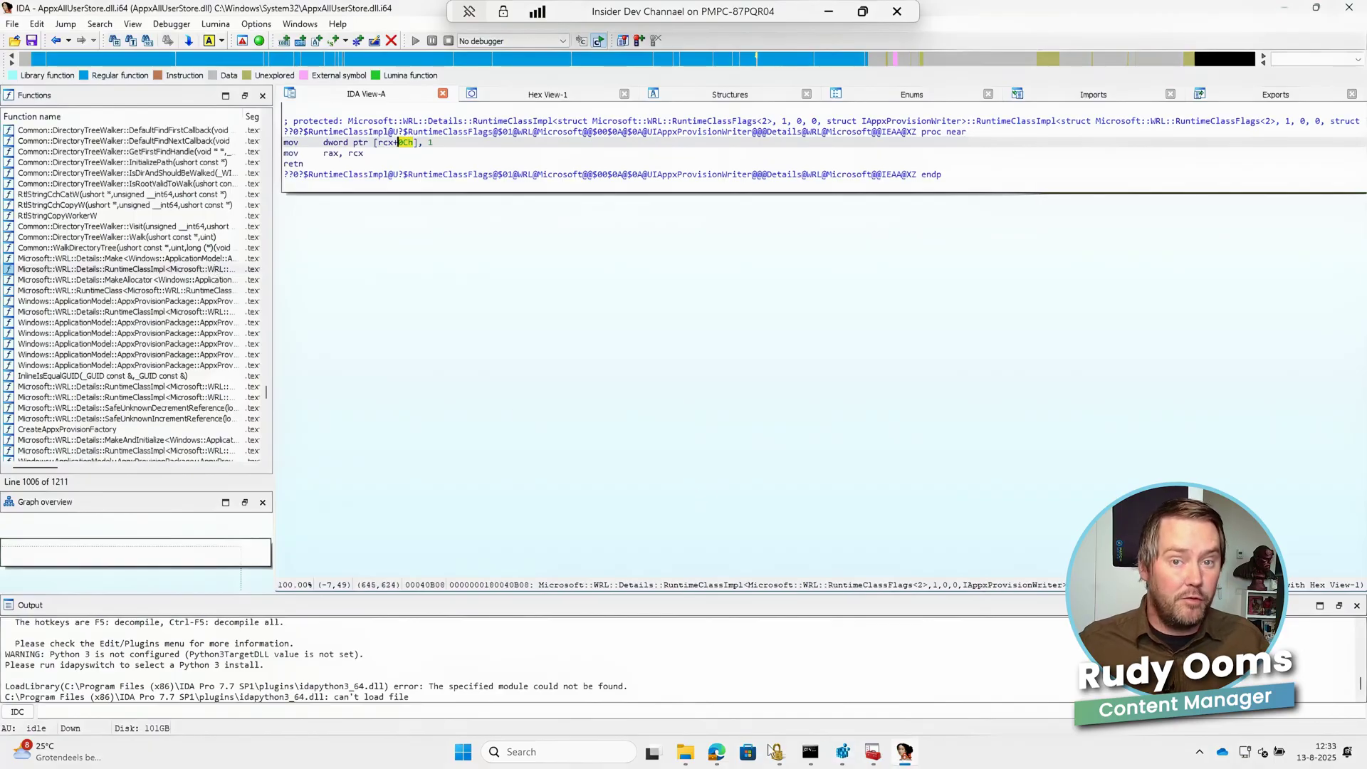
pyautogui.click(717, 752)
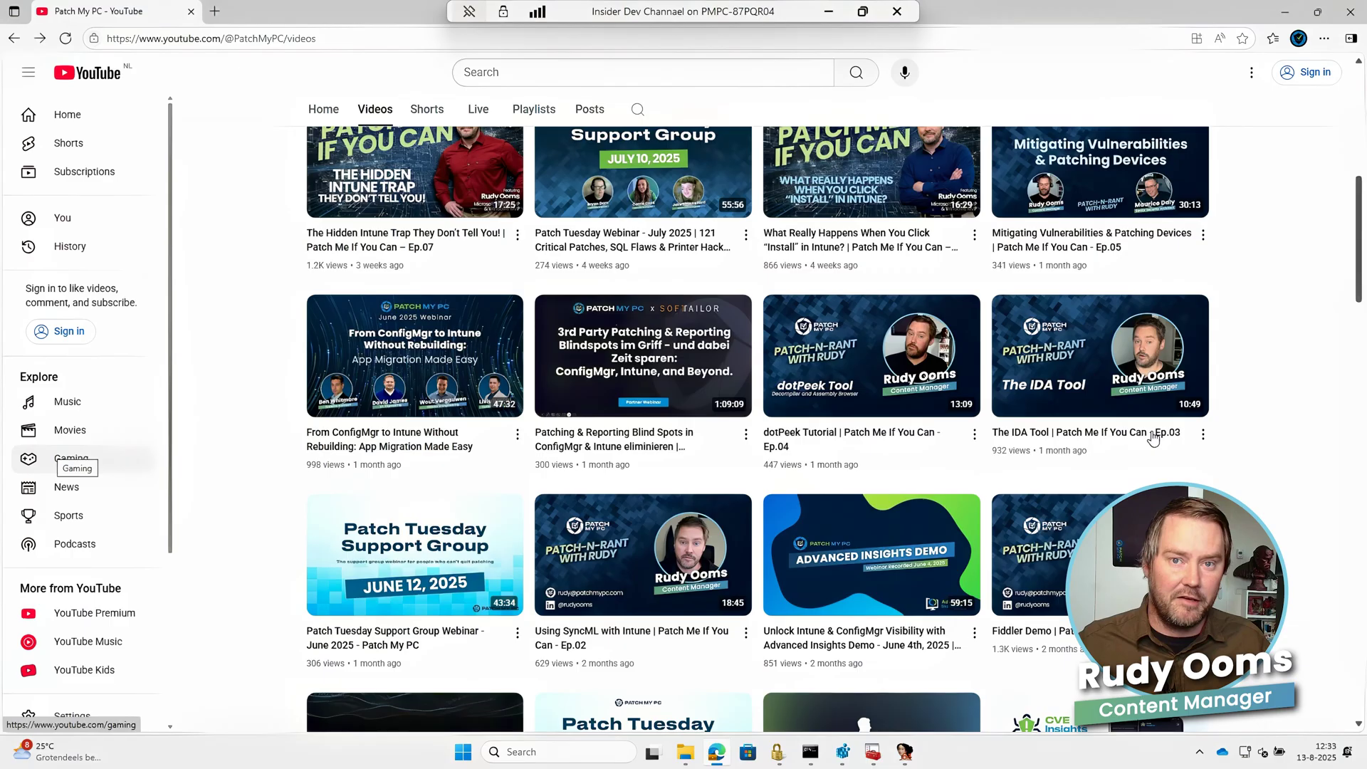
# Highlight 'The IDA Tool' video title on the channel page, then minimize Edge to return to IDA.
pyautogui.click(974, 434)
pyautogui.moveTo(1183, 432); pyautogui.dragTo(1030, 434)
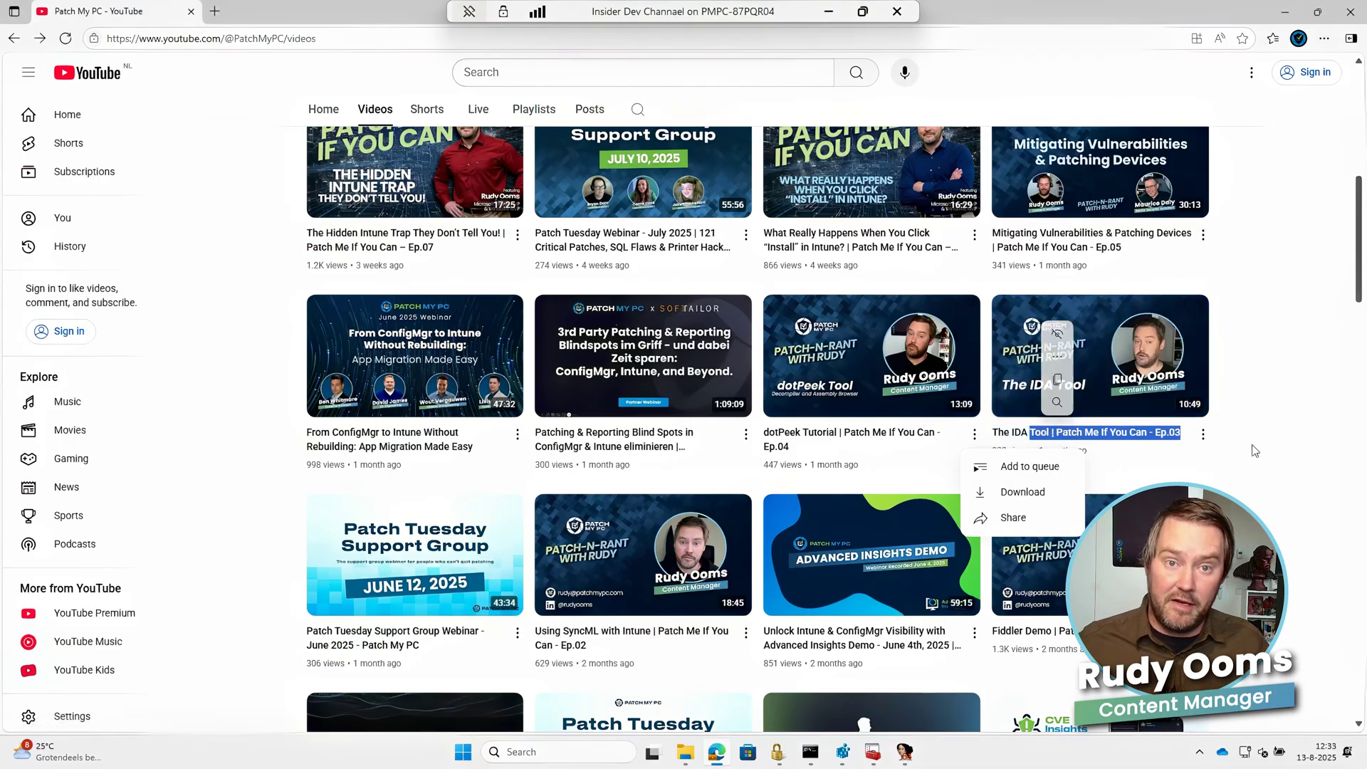
pyautogui.click(1254, 450)
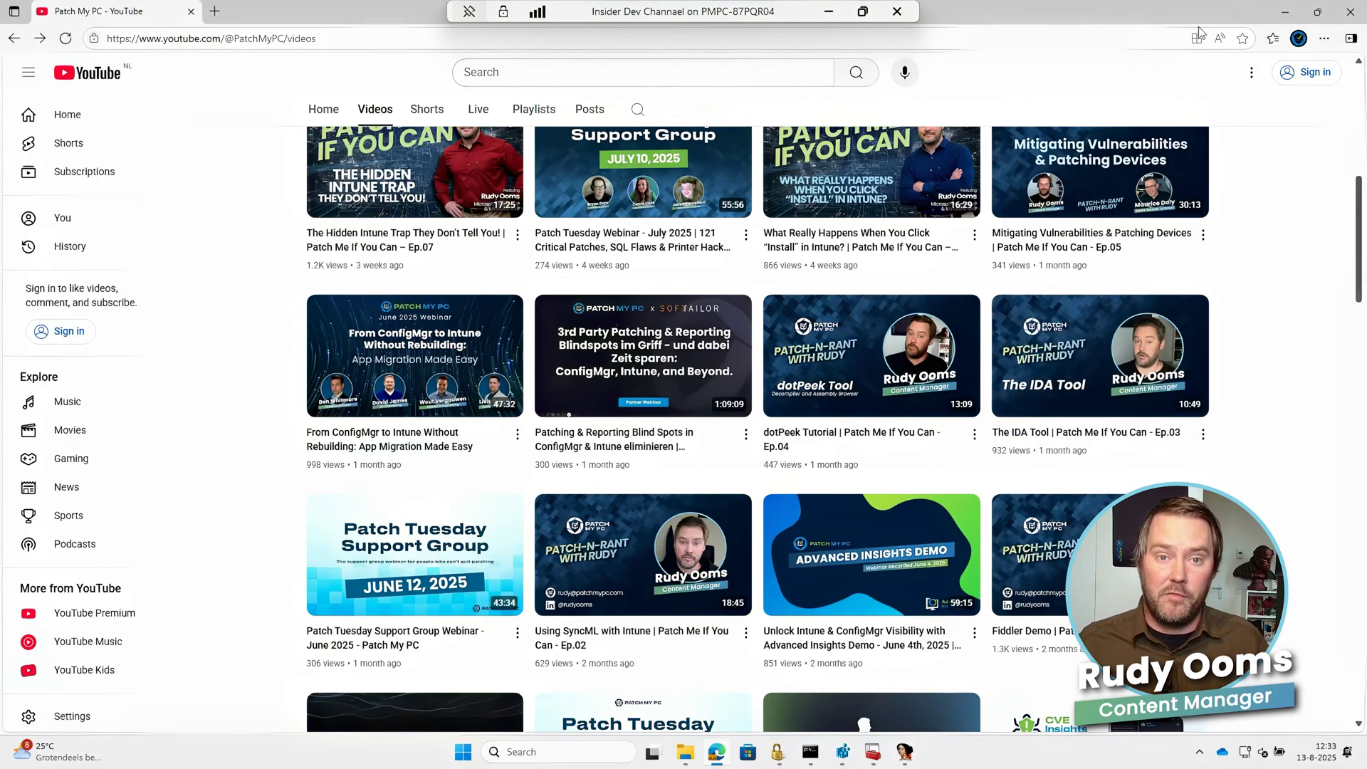
pyautogui.click(1285, 12)
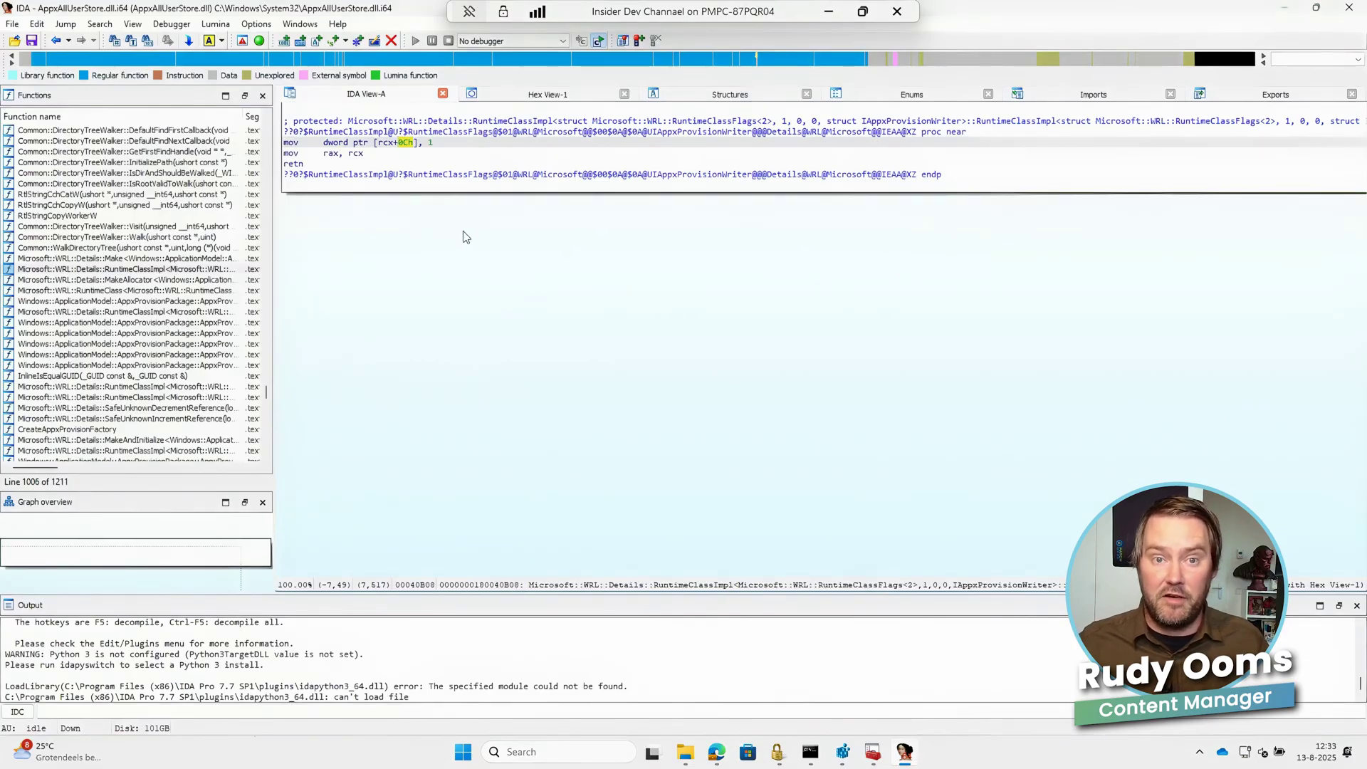
# Run a Search > Text for 'cleanuppackagefrom' across the database, listing 5 occurrences.
pyautogui.click(227, 289)
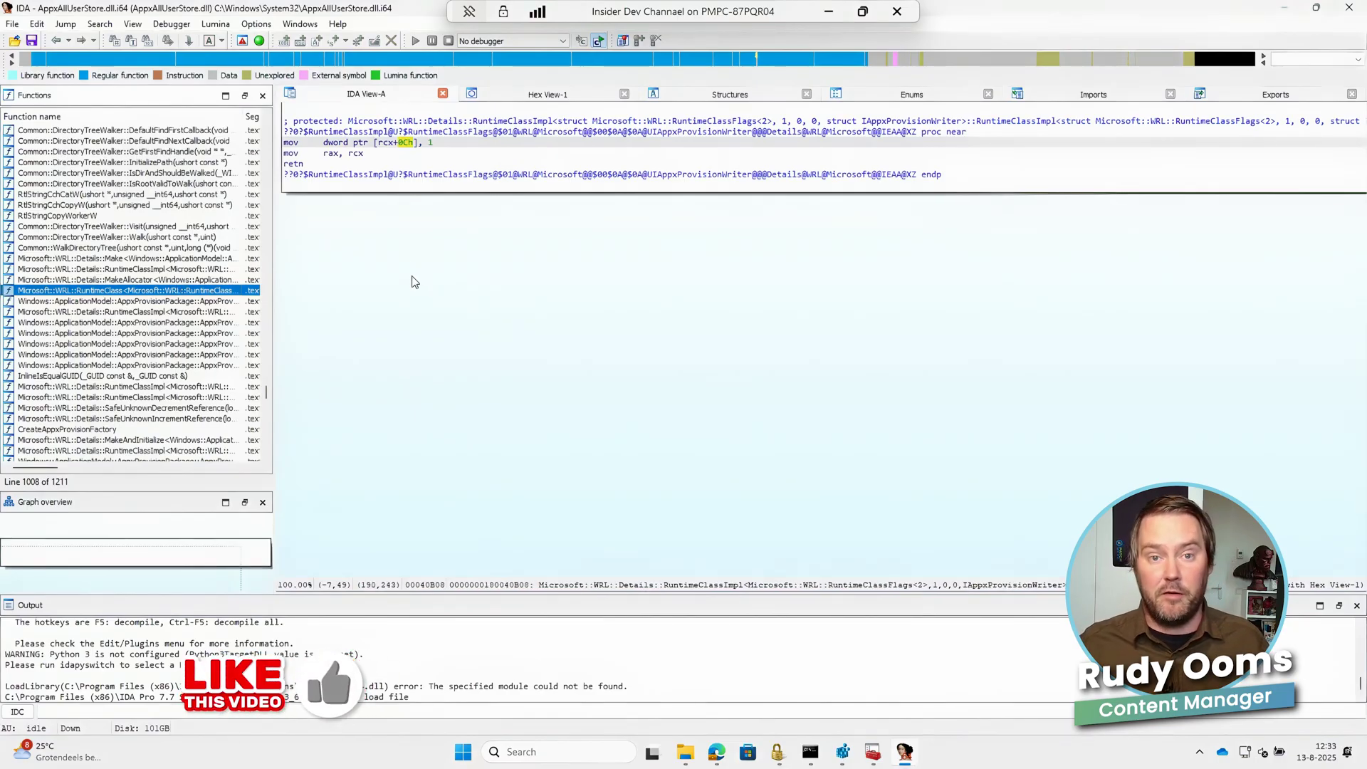
pyautogui.click(101, 23)
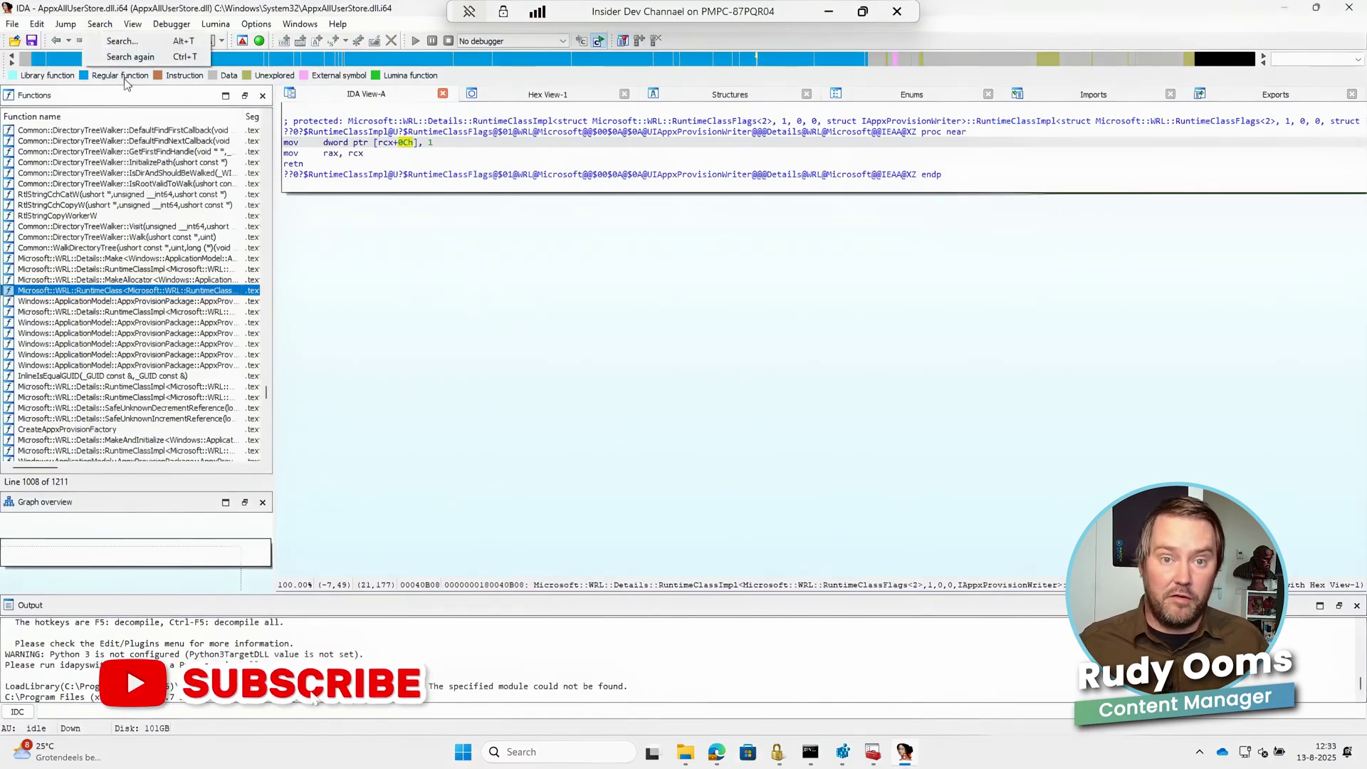
pyautogui.doubleClick(125, 173)
pyautogui.click(99, 23)
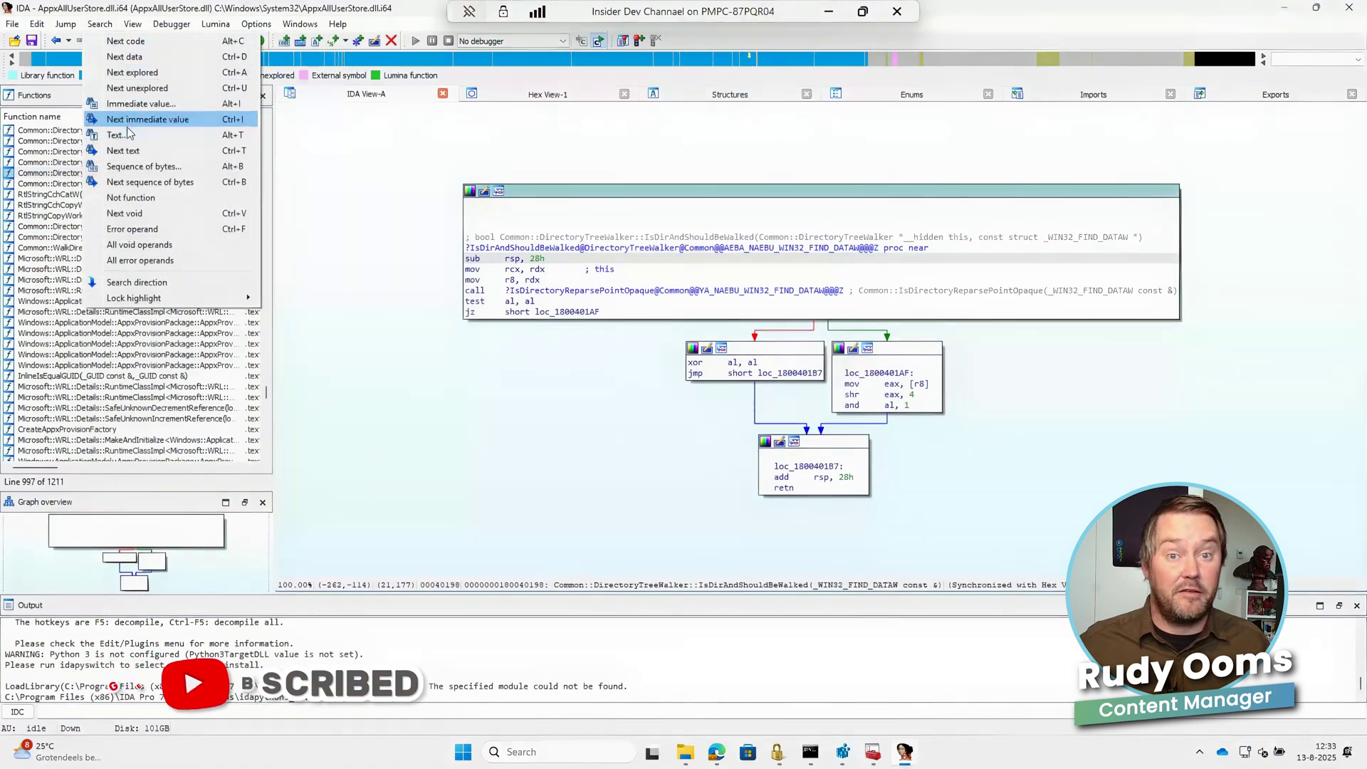
pyautogui.click(125, 135)
pyautogui.click(644, 436)
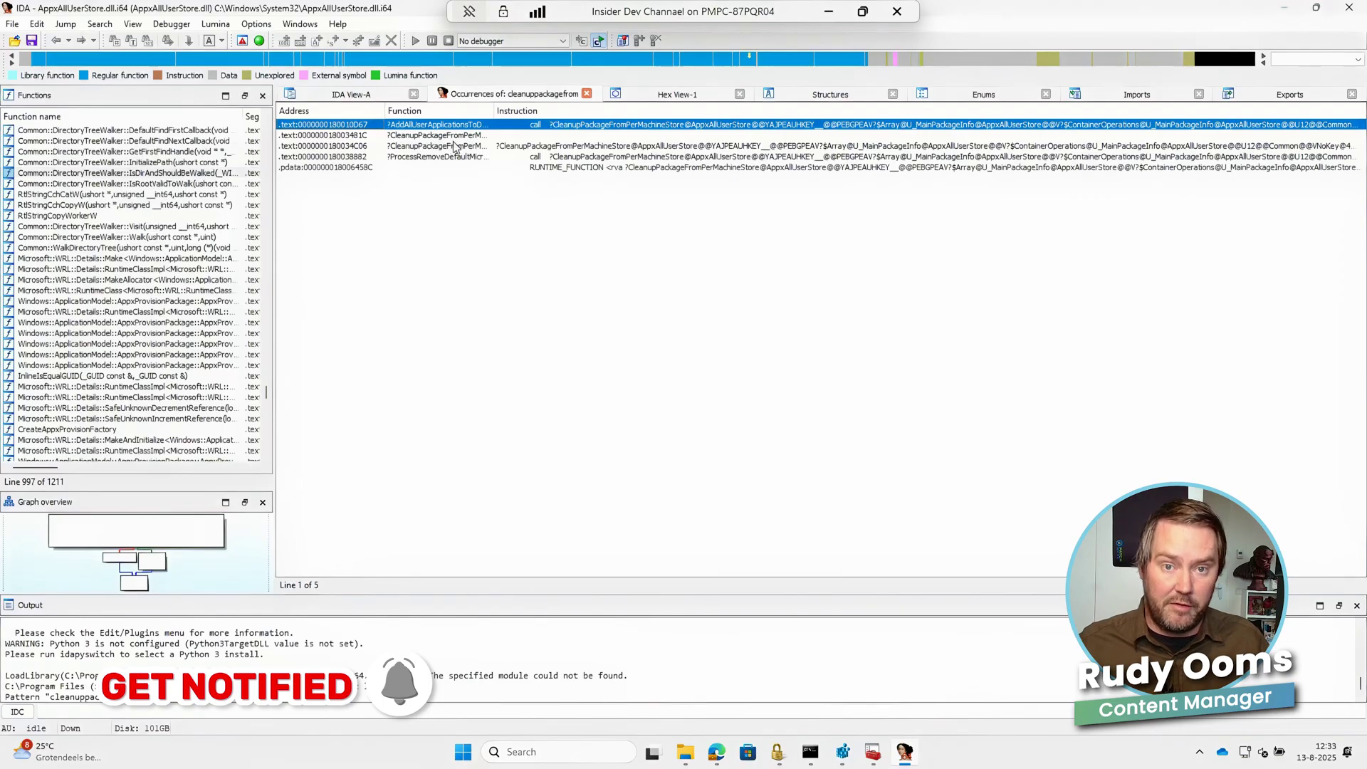
# Go to the CleanupPackageFromPerMachineStore function from its occurrence and place the cursor inside it.
pyautogui.click(455, 136)
pyautogui.doubleClick(456, 137)
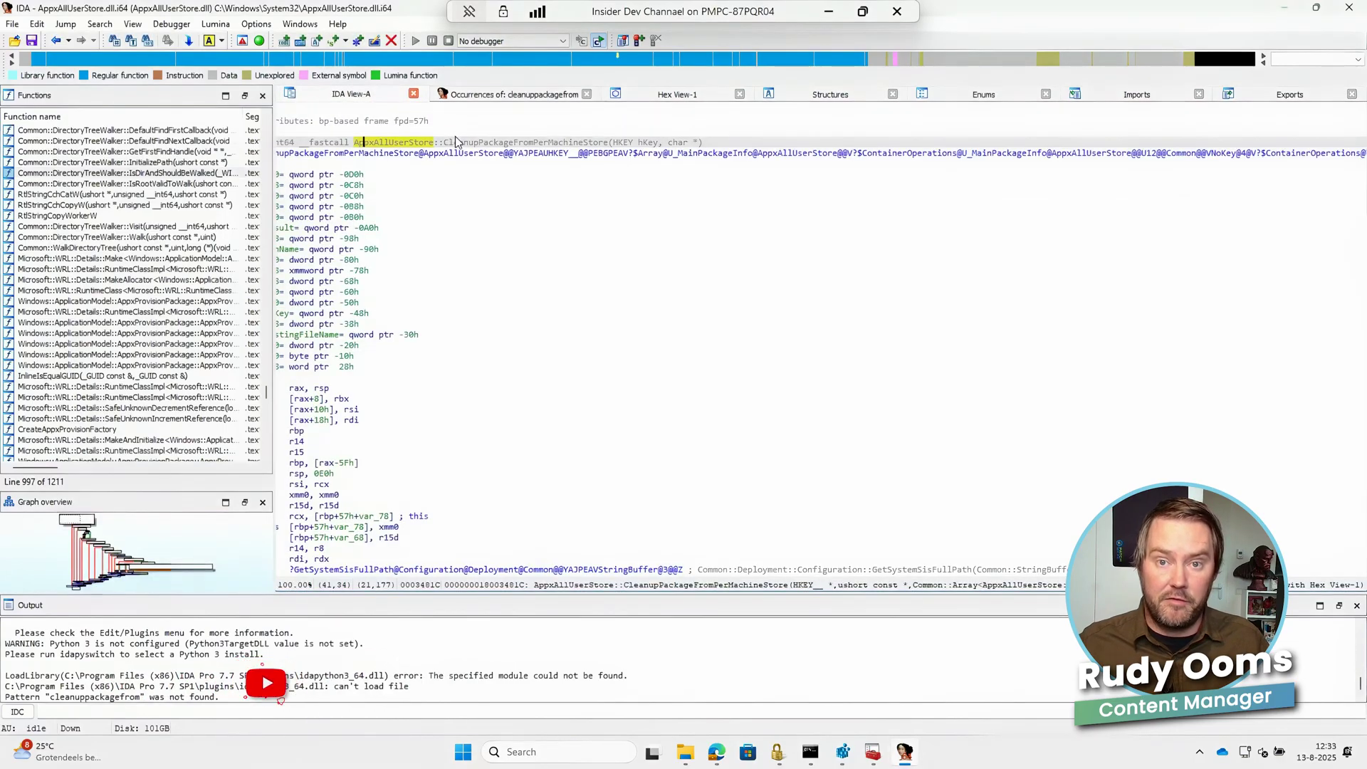
pyautogui.click(534, 176)
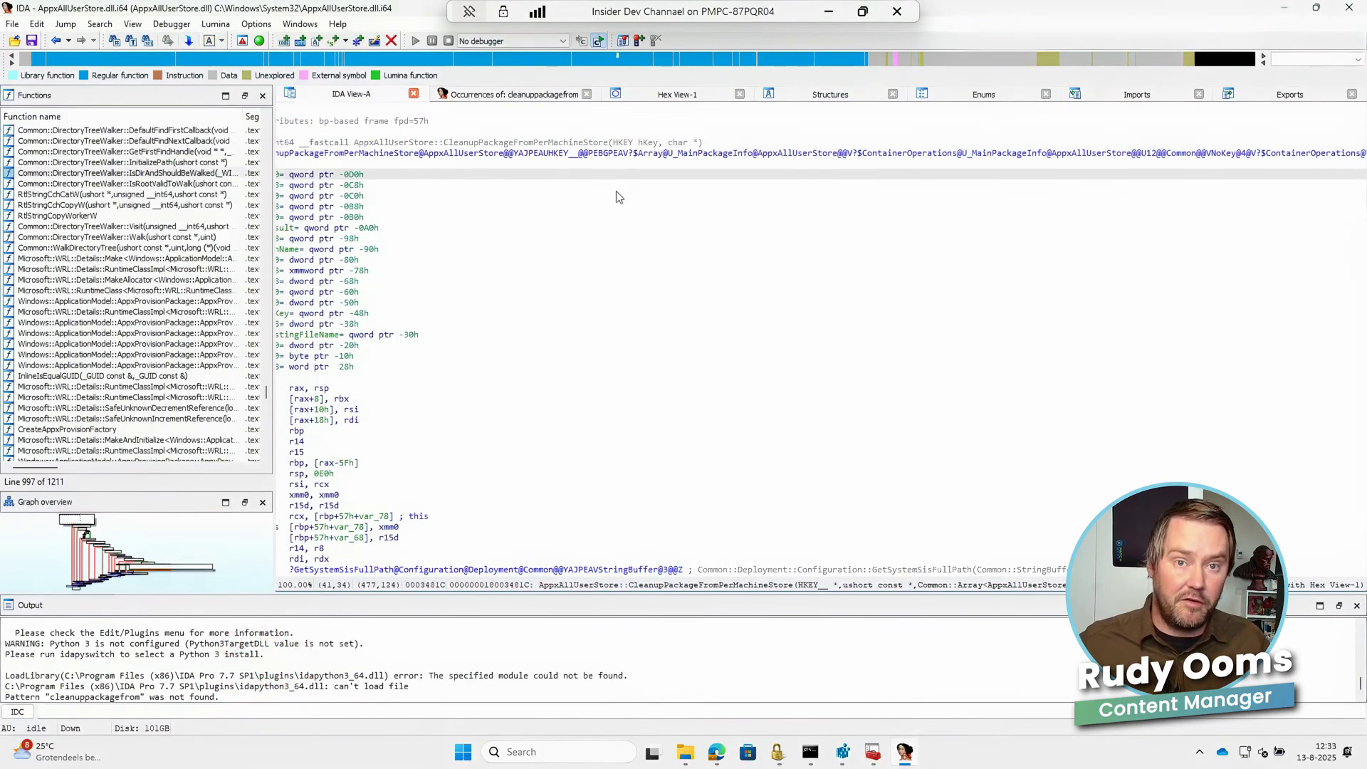
# Decompile CleanupPackageFromPerMachineStore and highlight the \DeletedAllUserPackages path-building call on line 52.
pyautogui.press('F5')
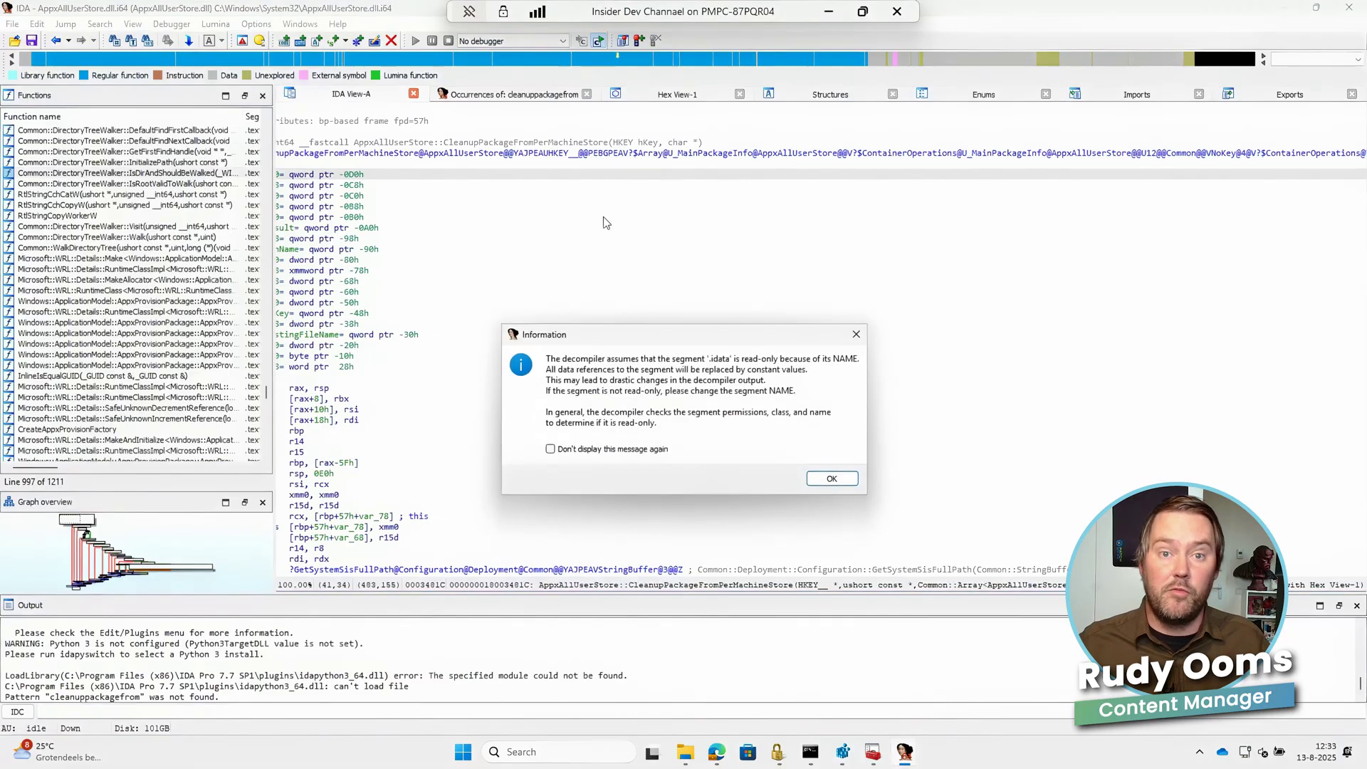
pyautogui.click(832, 478)
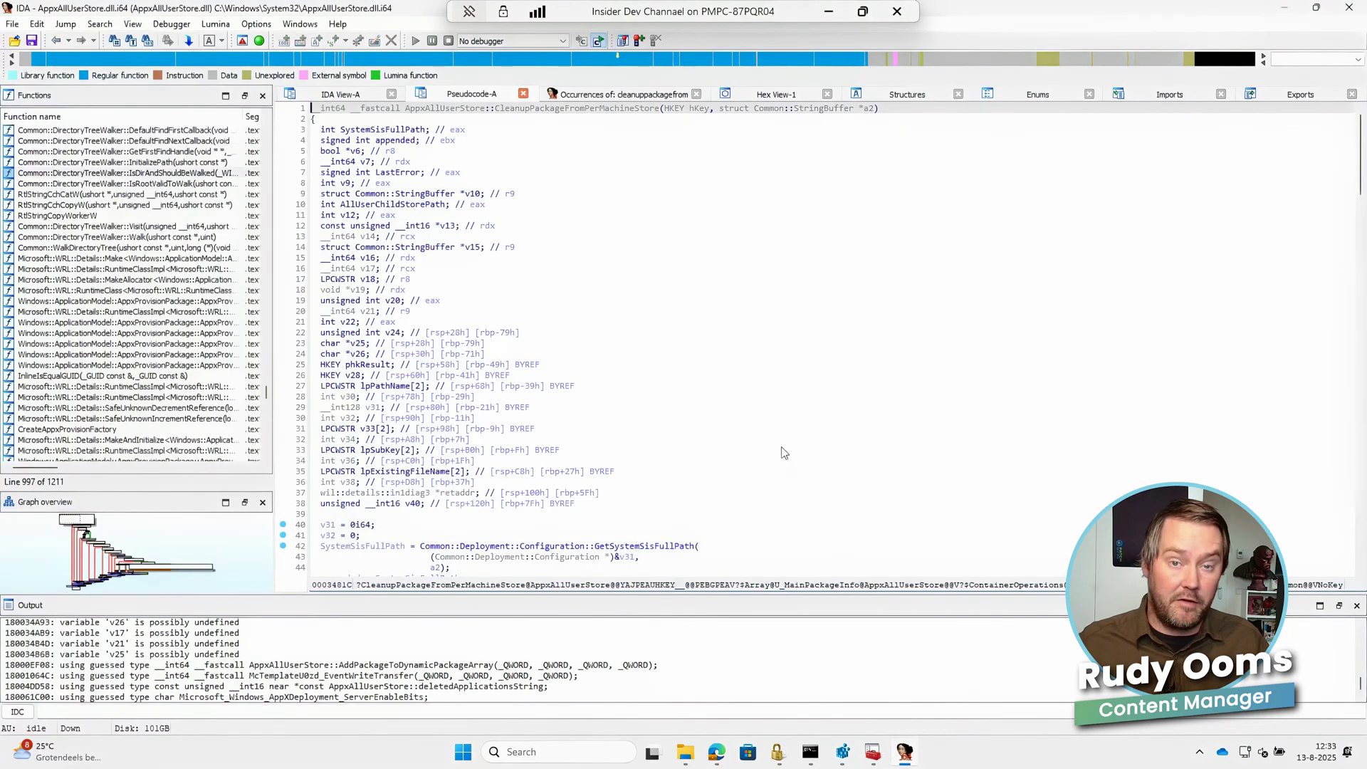
pyautogui.scroll(-5, 784, 451)
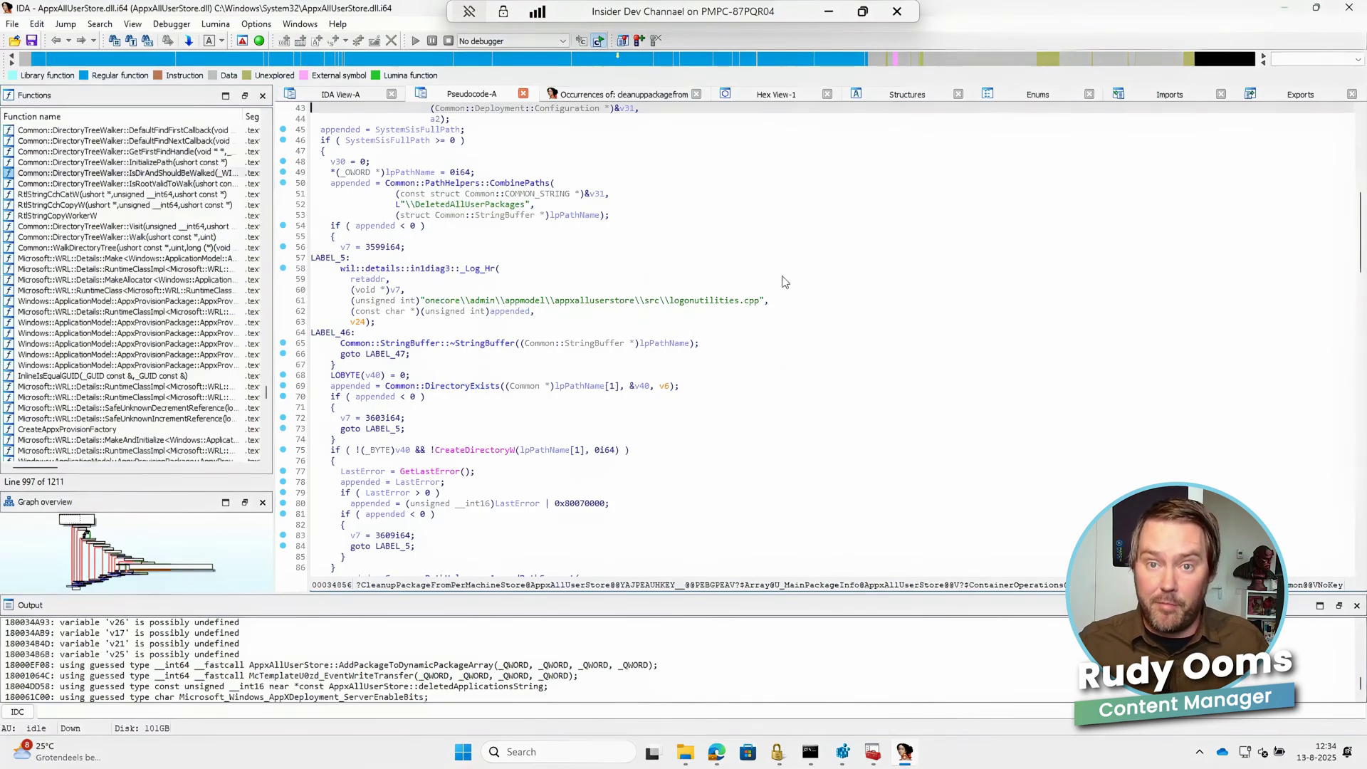
pyautogui.scroll(1, 741, 298)
pyautogui.scroll(1, 733, 301)
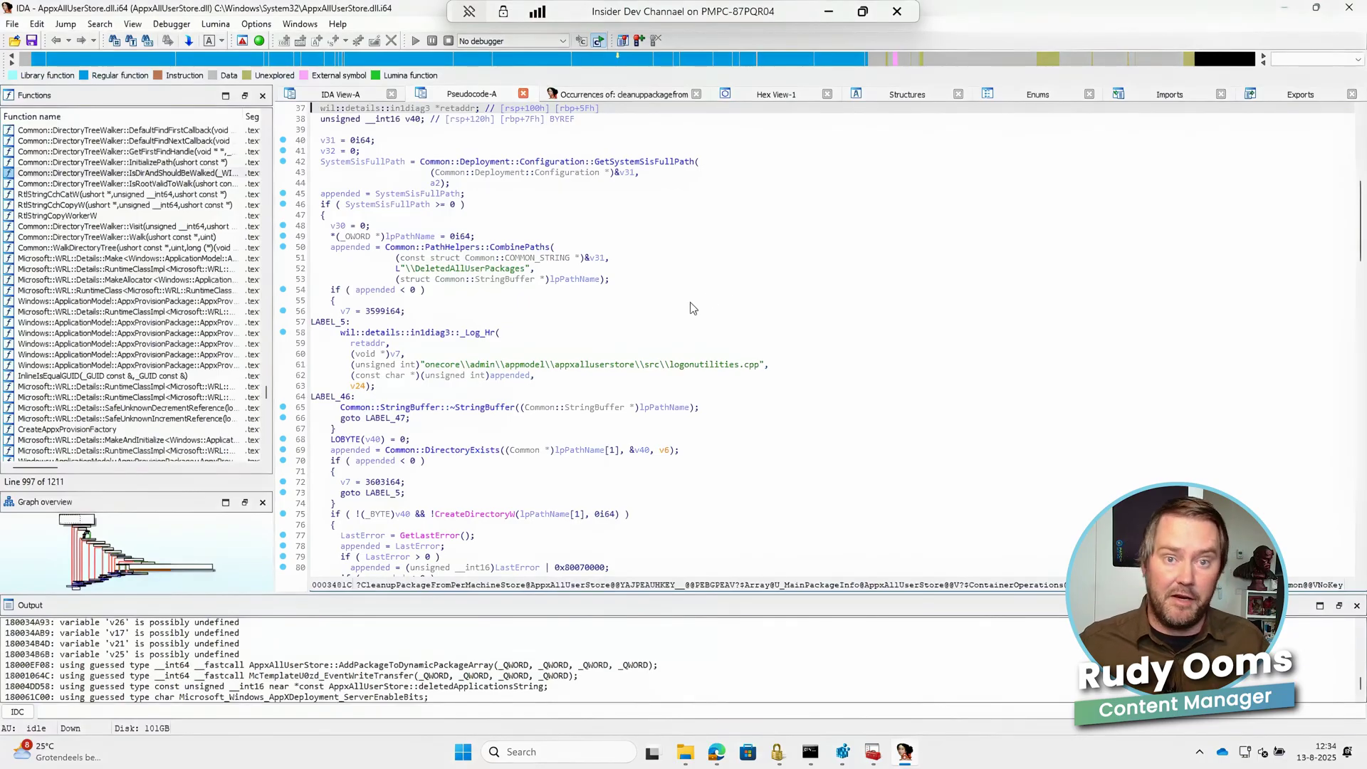
pyautogui.click(411, 269)
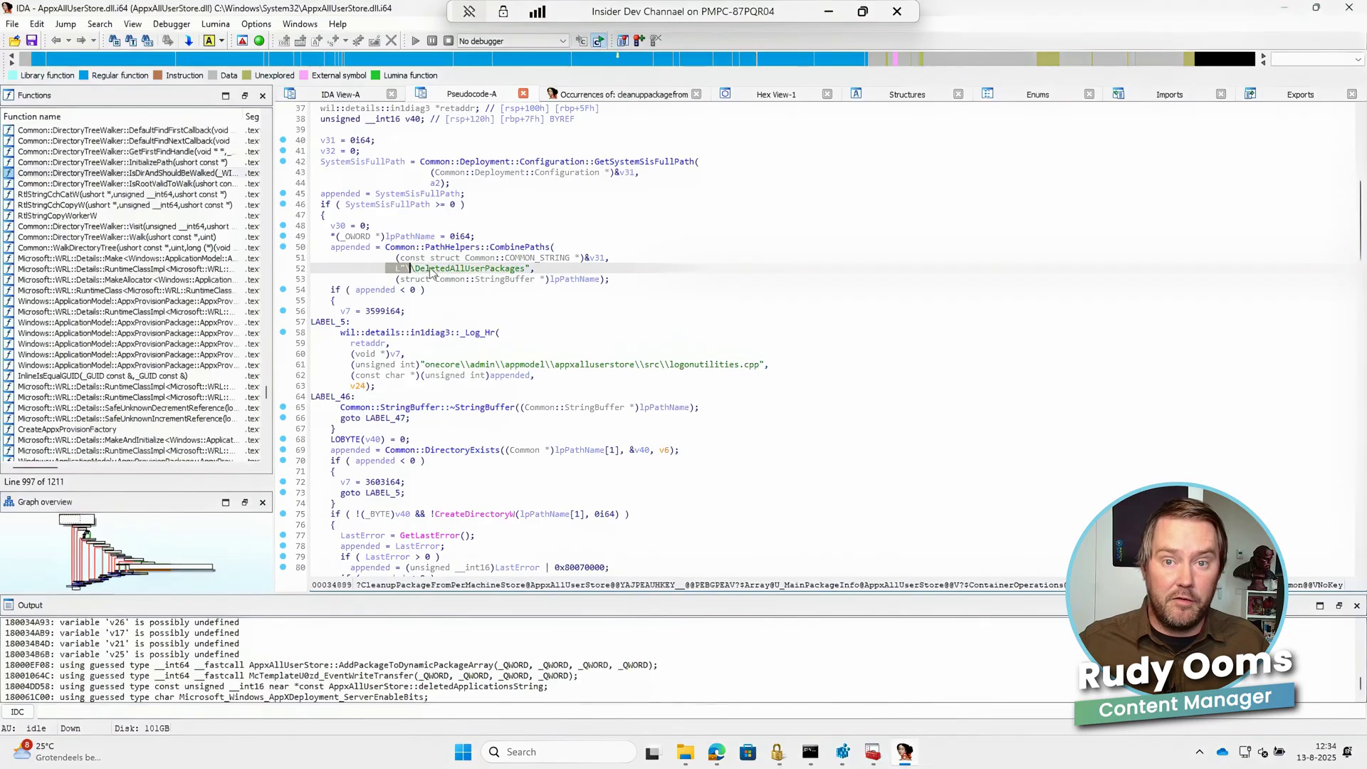
pyautogui.click(380, 270)
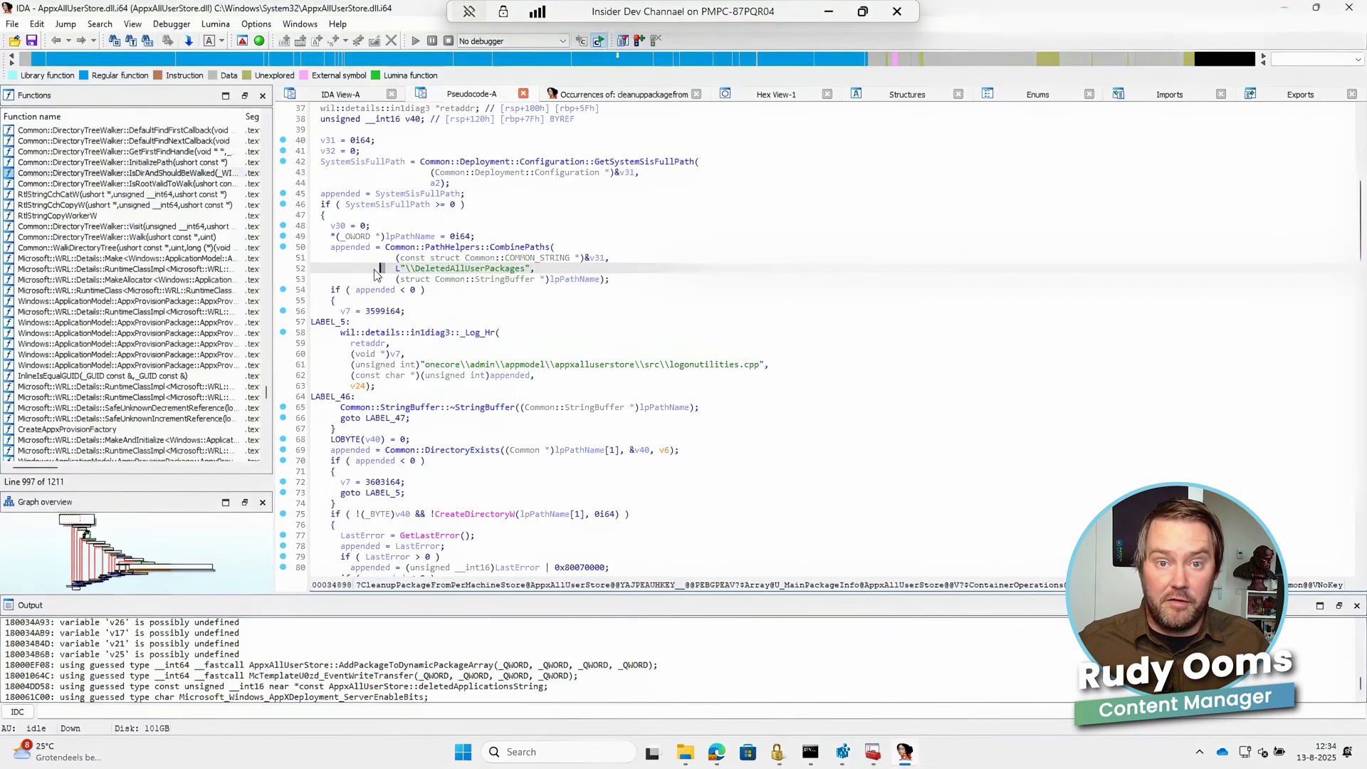
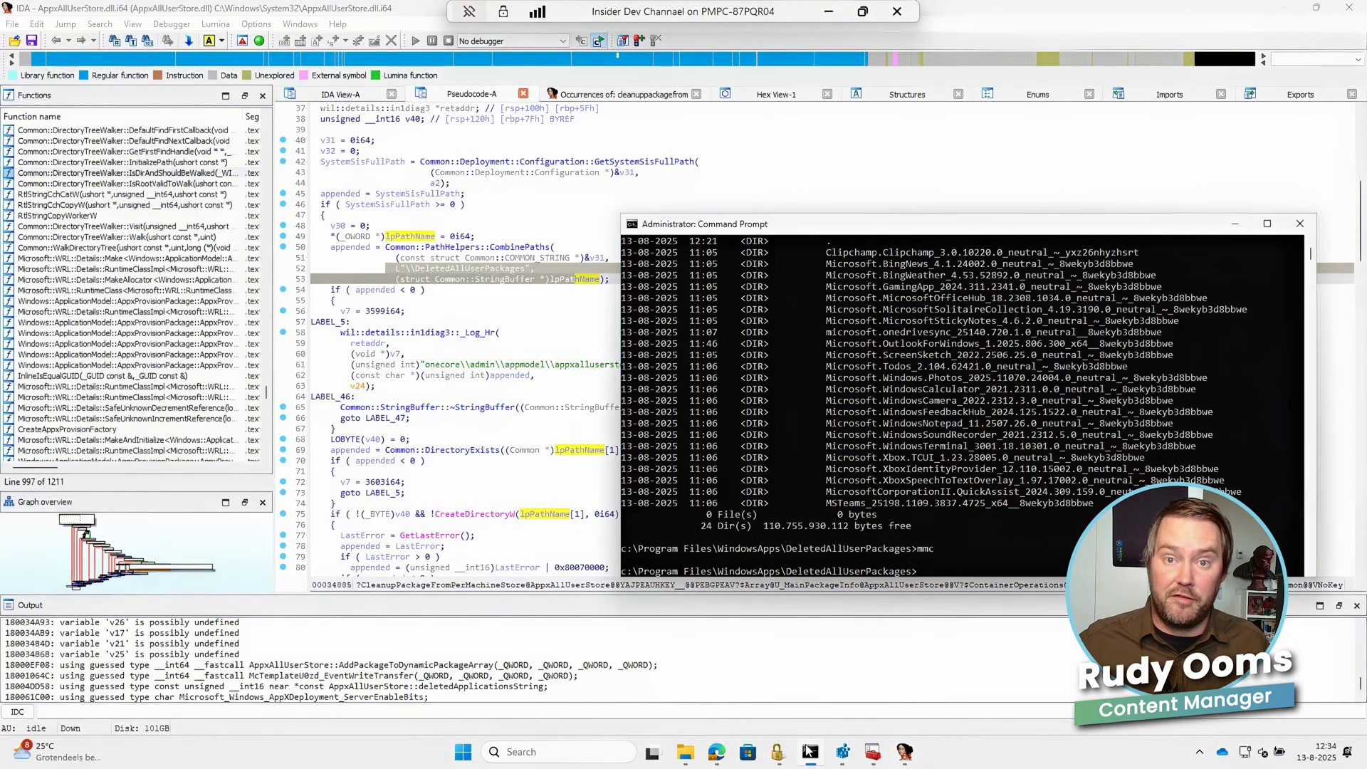
# Select the DeletedAllUserPackages folder path in the Command Prompt listing.
pyautogui.moveTo(649, 571); pyautogui.dragTo(614, 287)
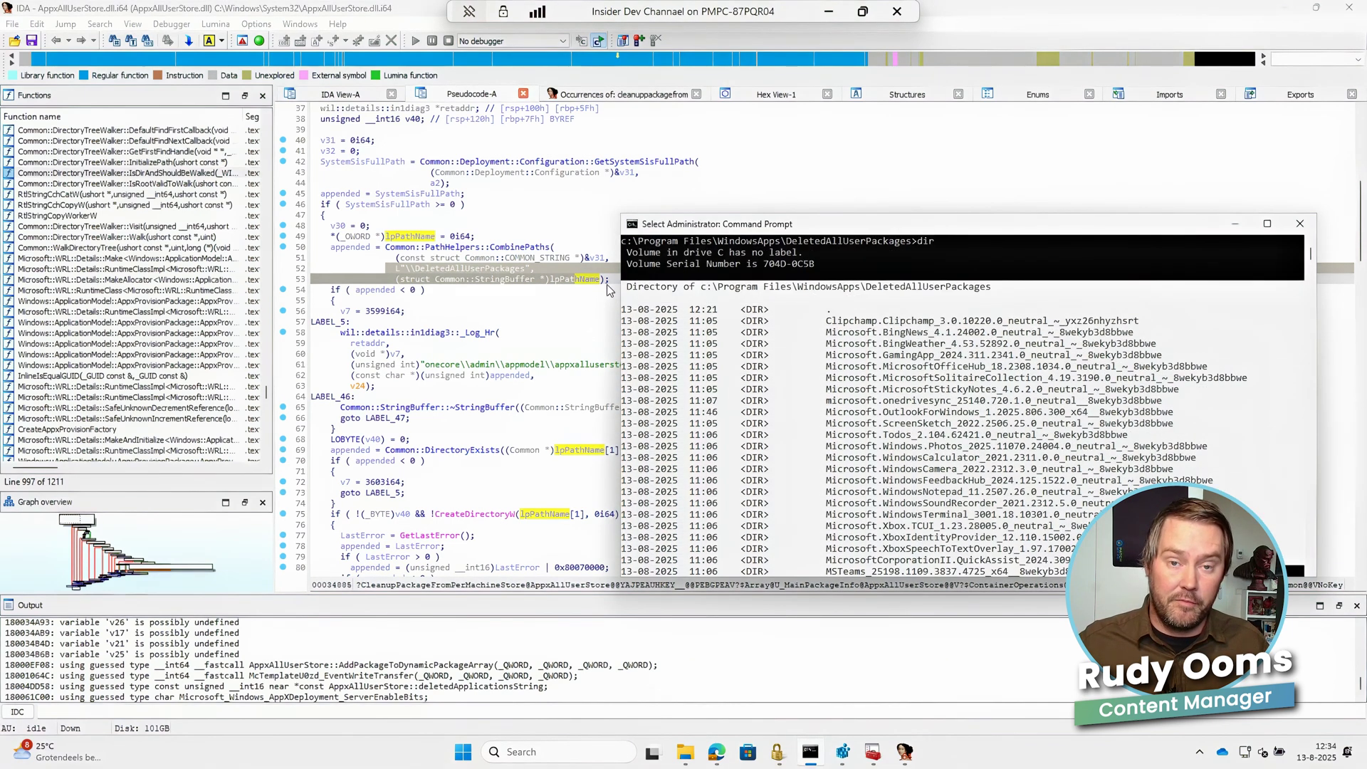
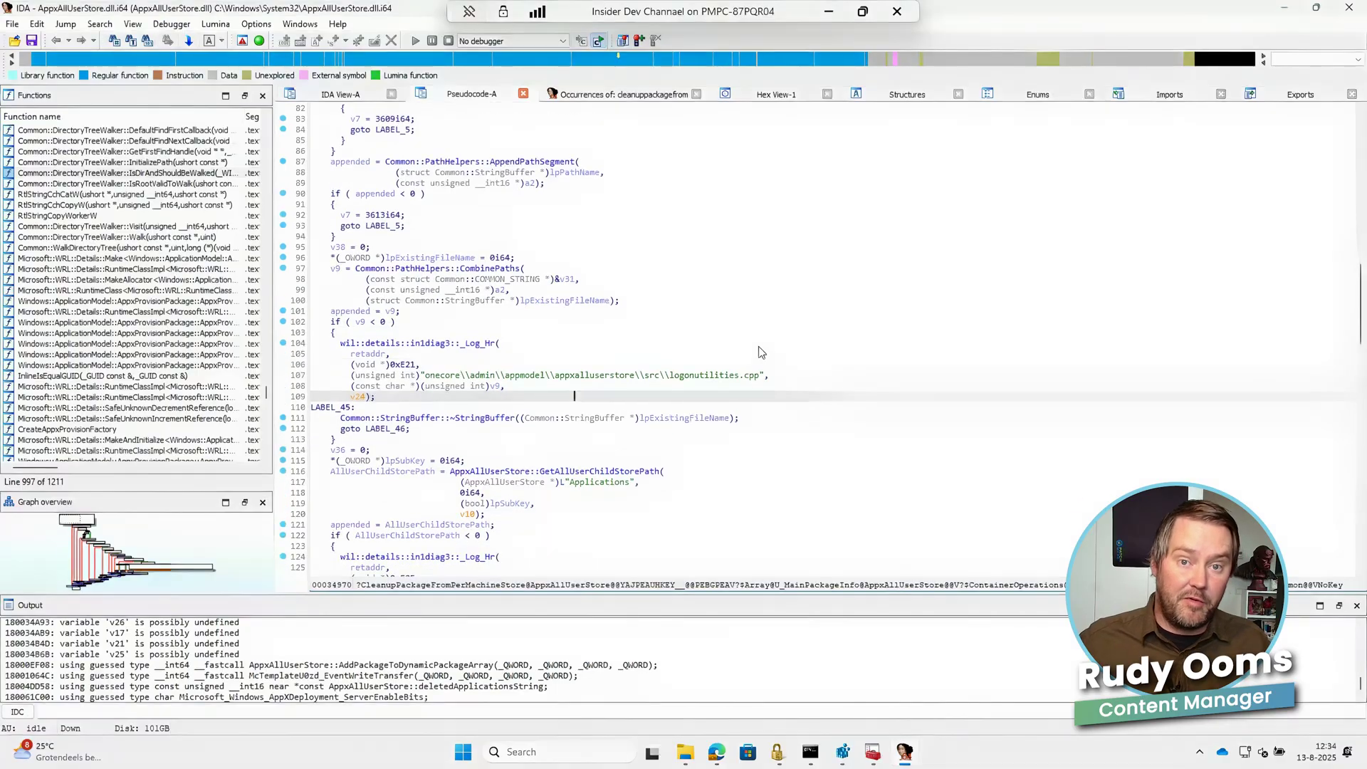
# Scroll the Pseudocode-A view down to the Common::RegistryKey::Open and GetAllUserChildStorePath "Deleted" calls.
pyautogui.scroll(-7, 758, 347)
pyautogui.scroll(-5, 766, 342)
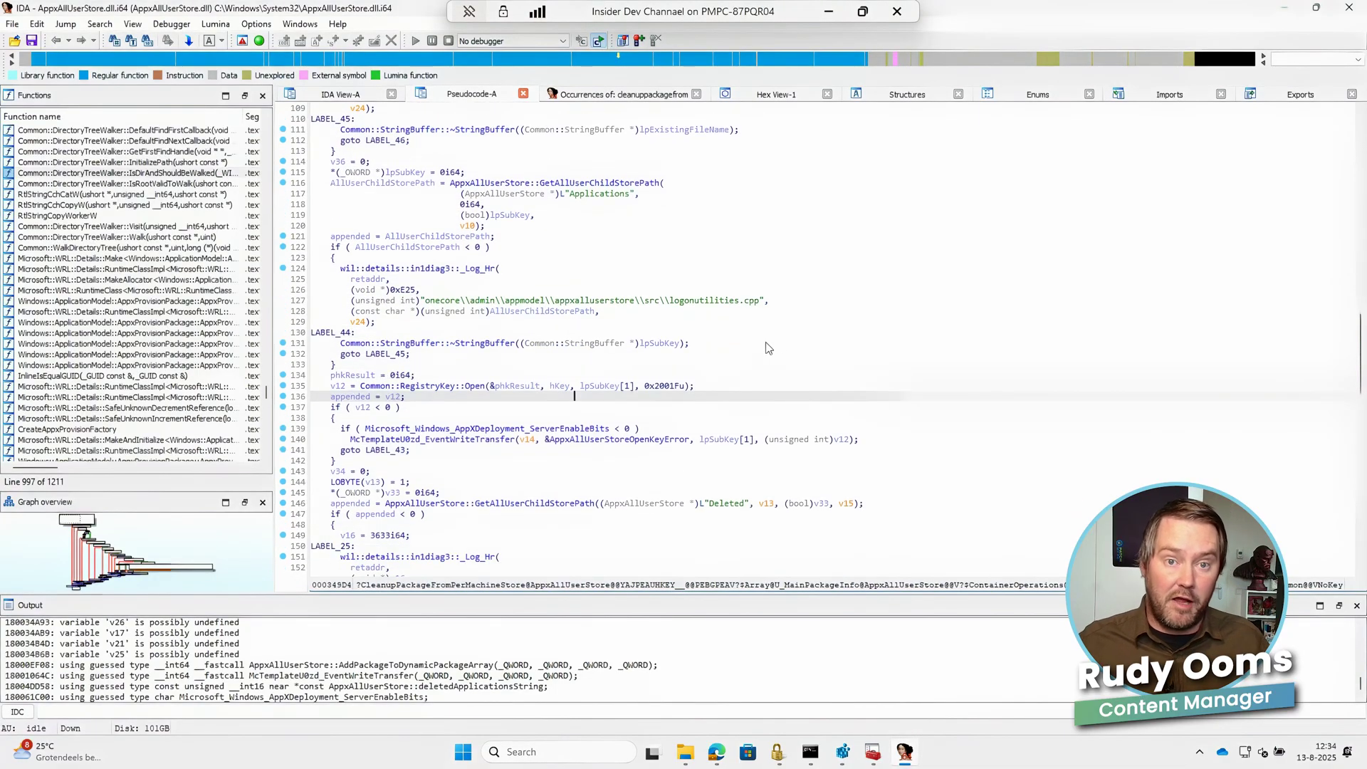
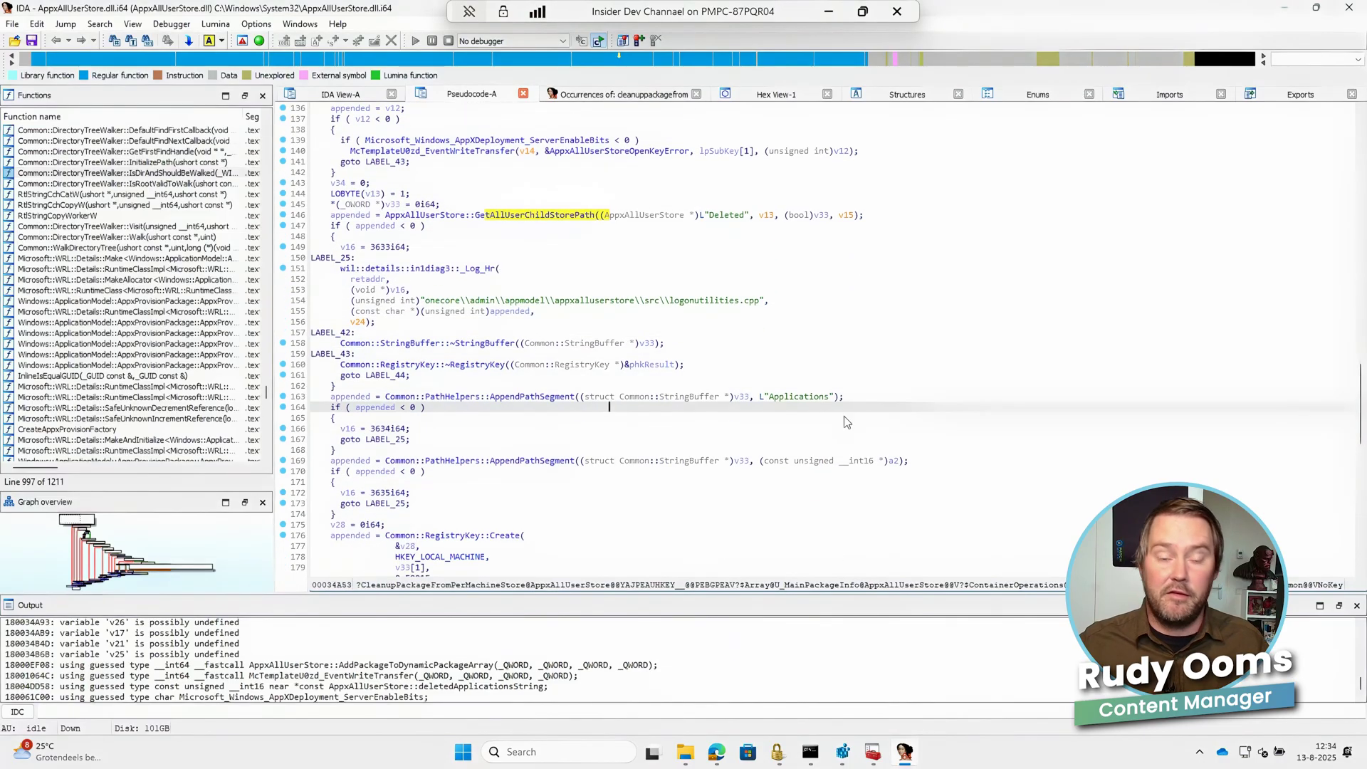
# Browse the Clipchamp and Solitaire package keys, then select Sticky Notes' Microsoft.VCLibs.140.00 subkey in Registry Editor.
pyautogui.click(842, 751)
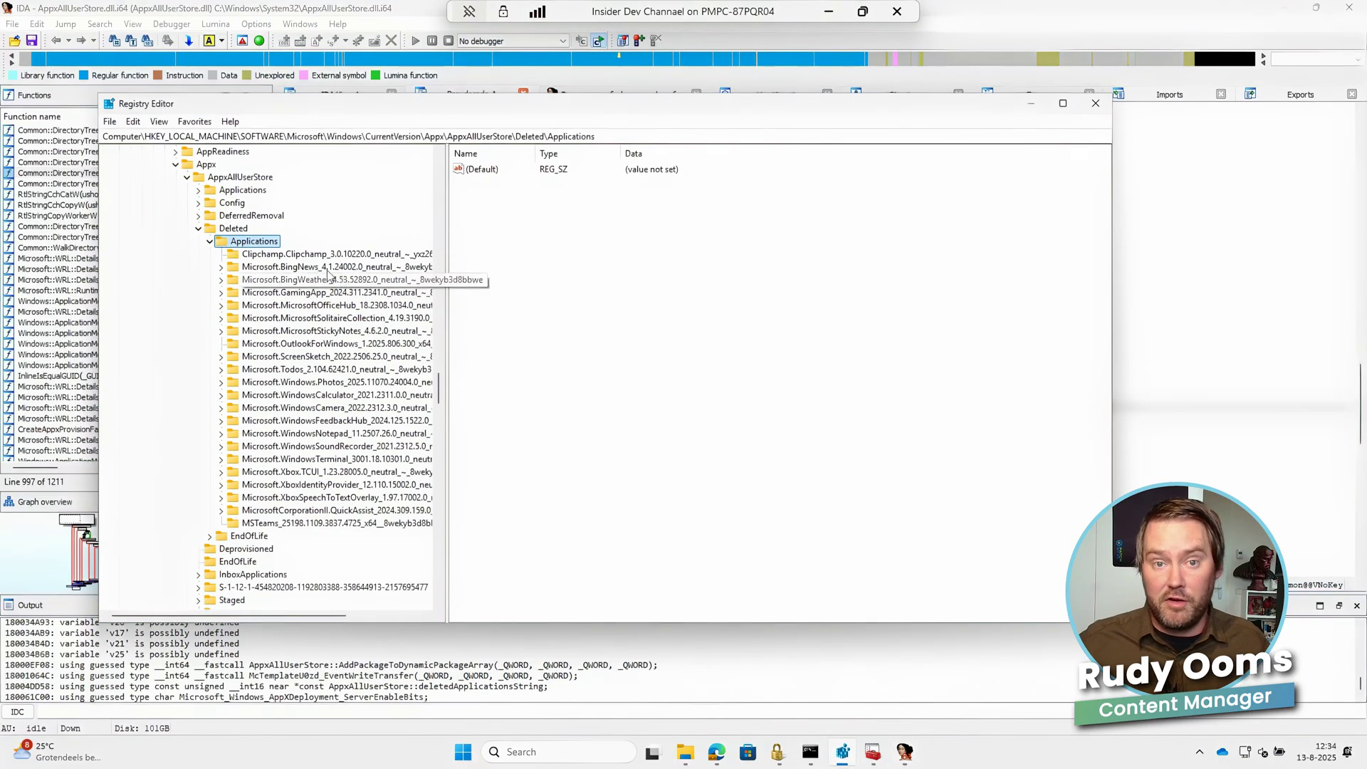
pyautogui.click(271, 254)
pyautogui.moveTo(840, 136); pyautogui.dragTo(106, 137)
pyautogui.click(306, 330)
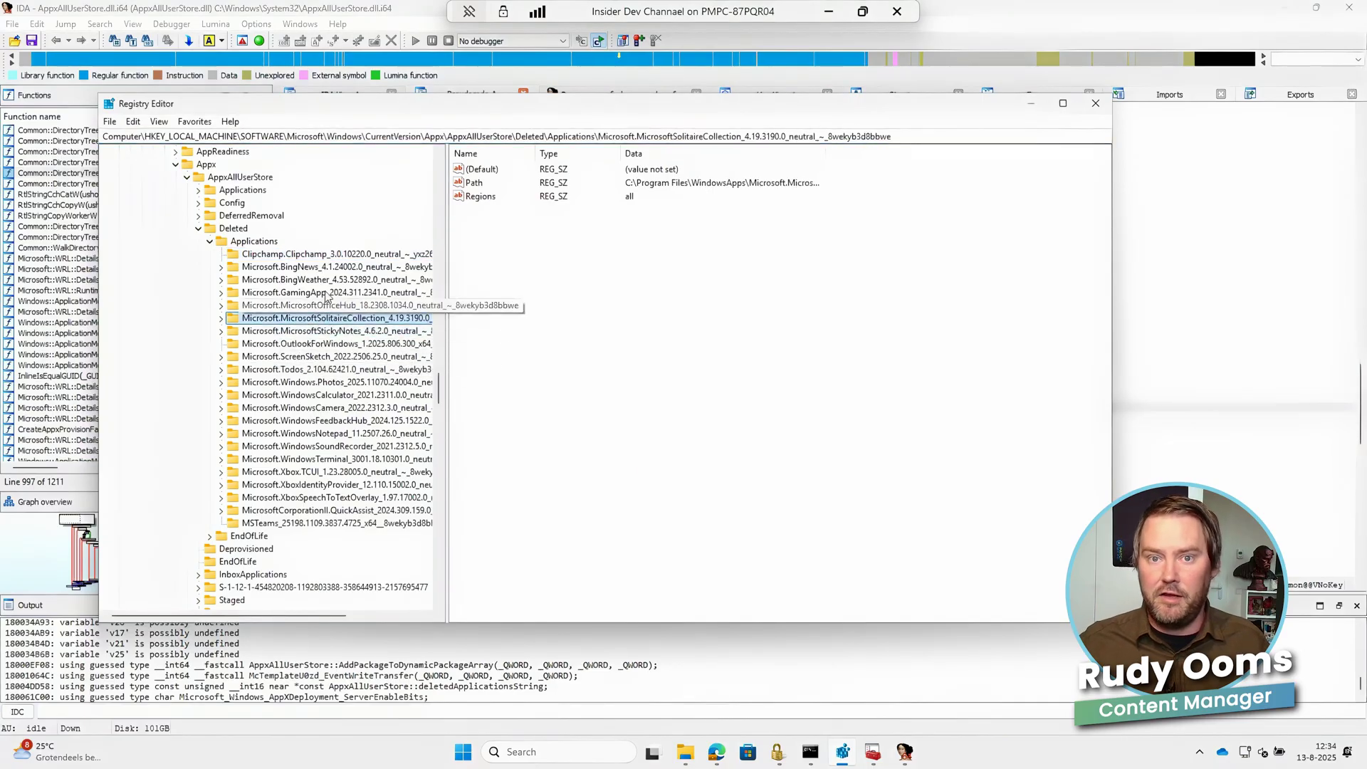
pyautogui.doubleClick(371, 332)
pyautogui.click(370, 343)
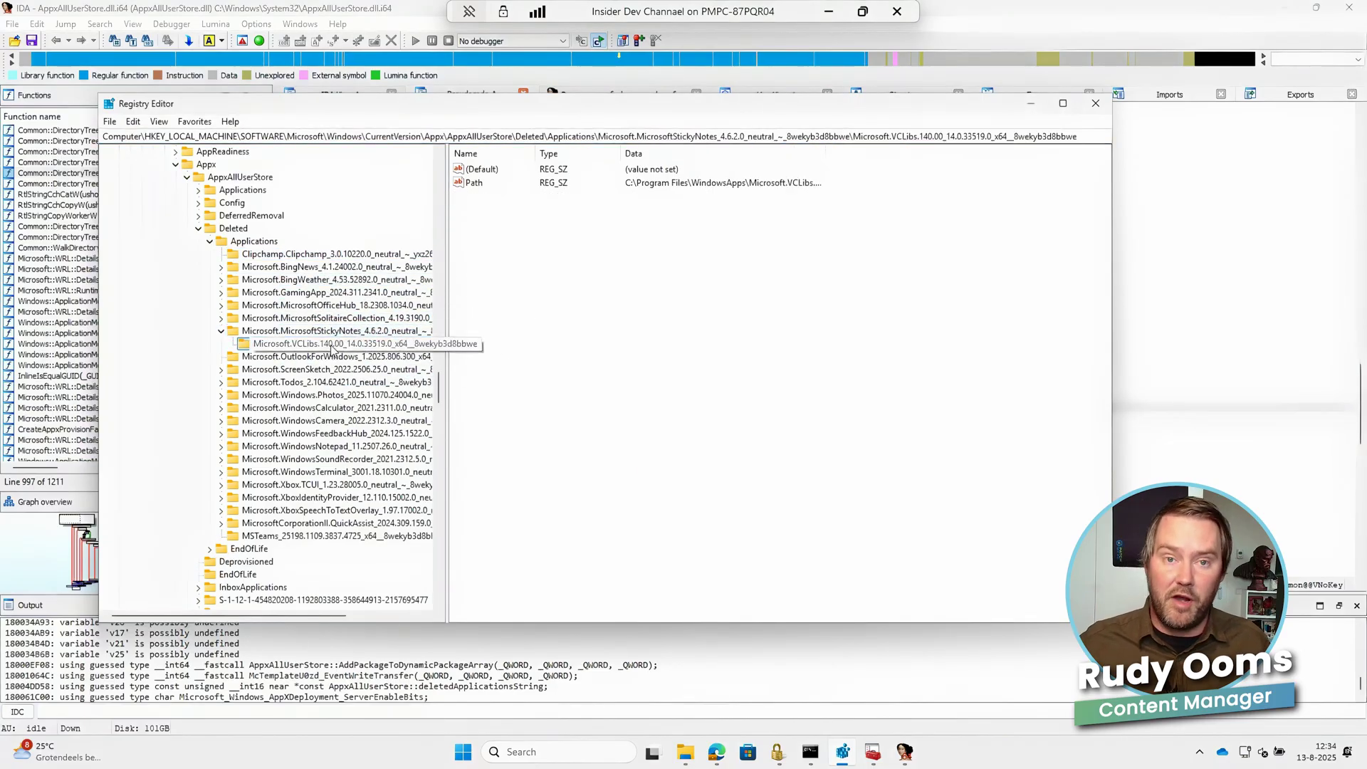
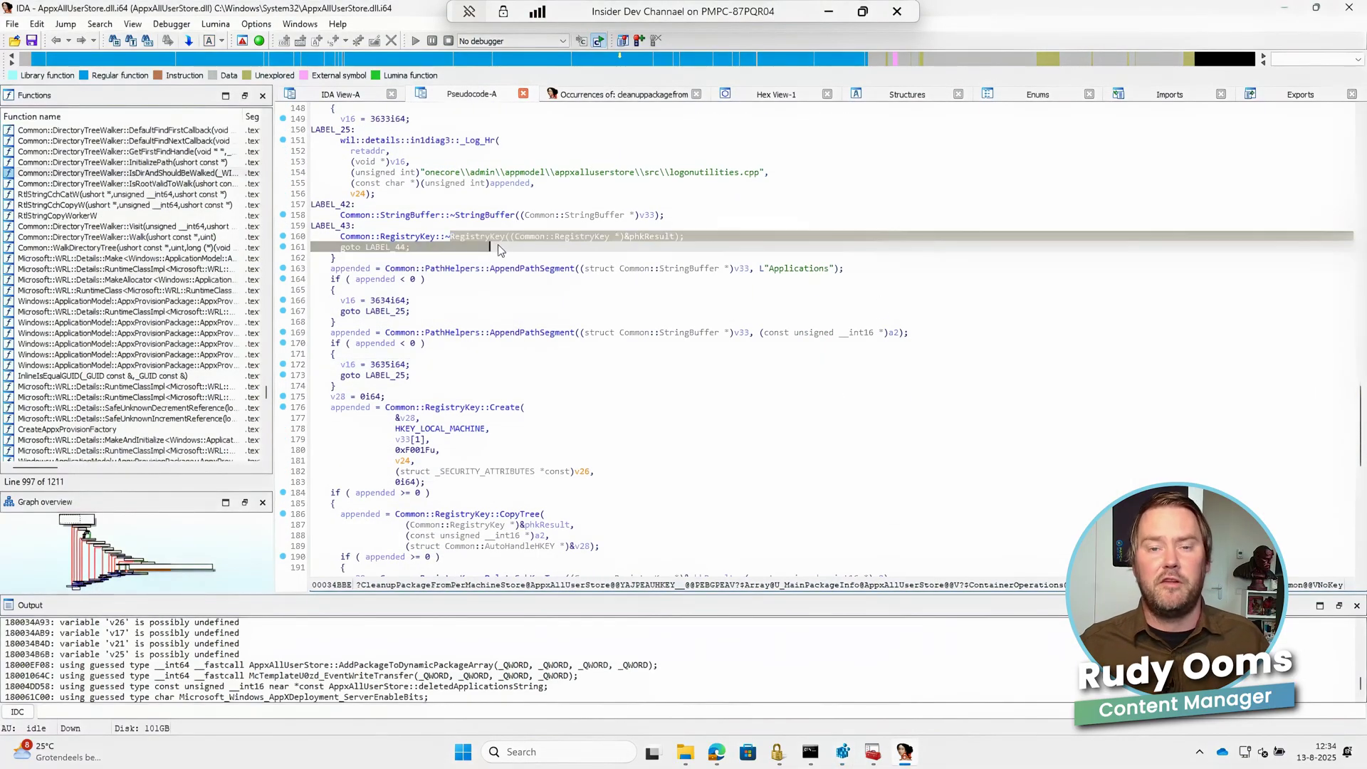
# Open event 327's properties and read its removed-packages description on the General tab.
pyautogui.click(877, 751)
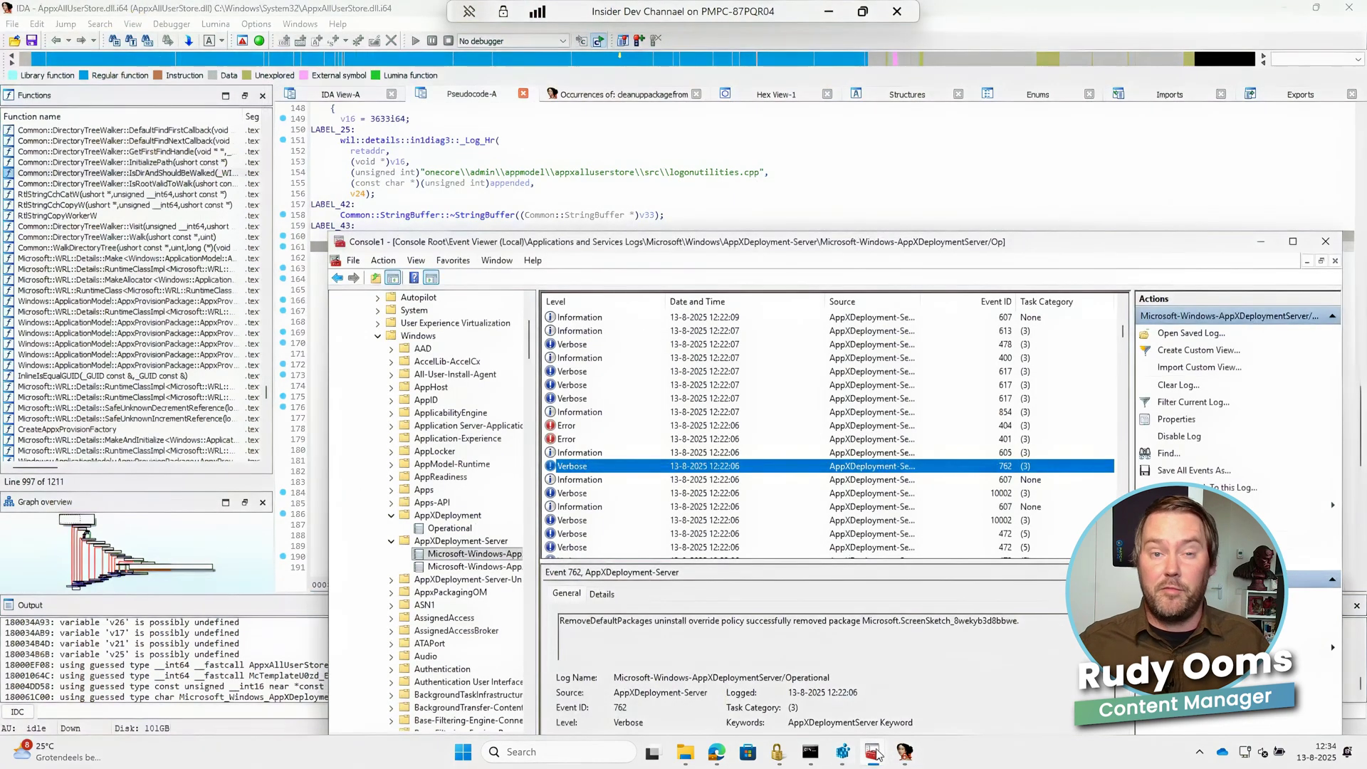
pyautogui.click(901, 680)
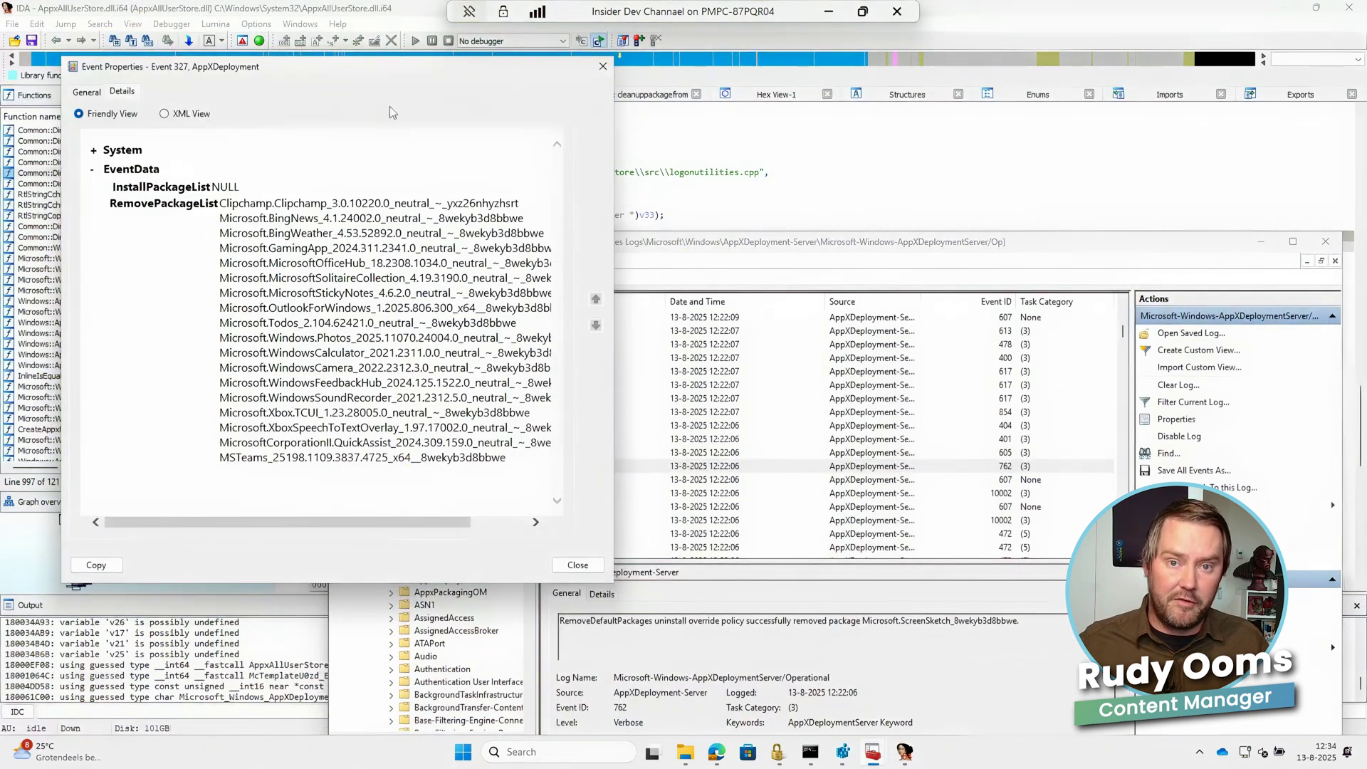
pyautogui.moveTo(336, 73); pyautogui.dragTo(1048, 138)
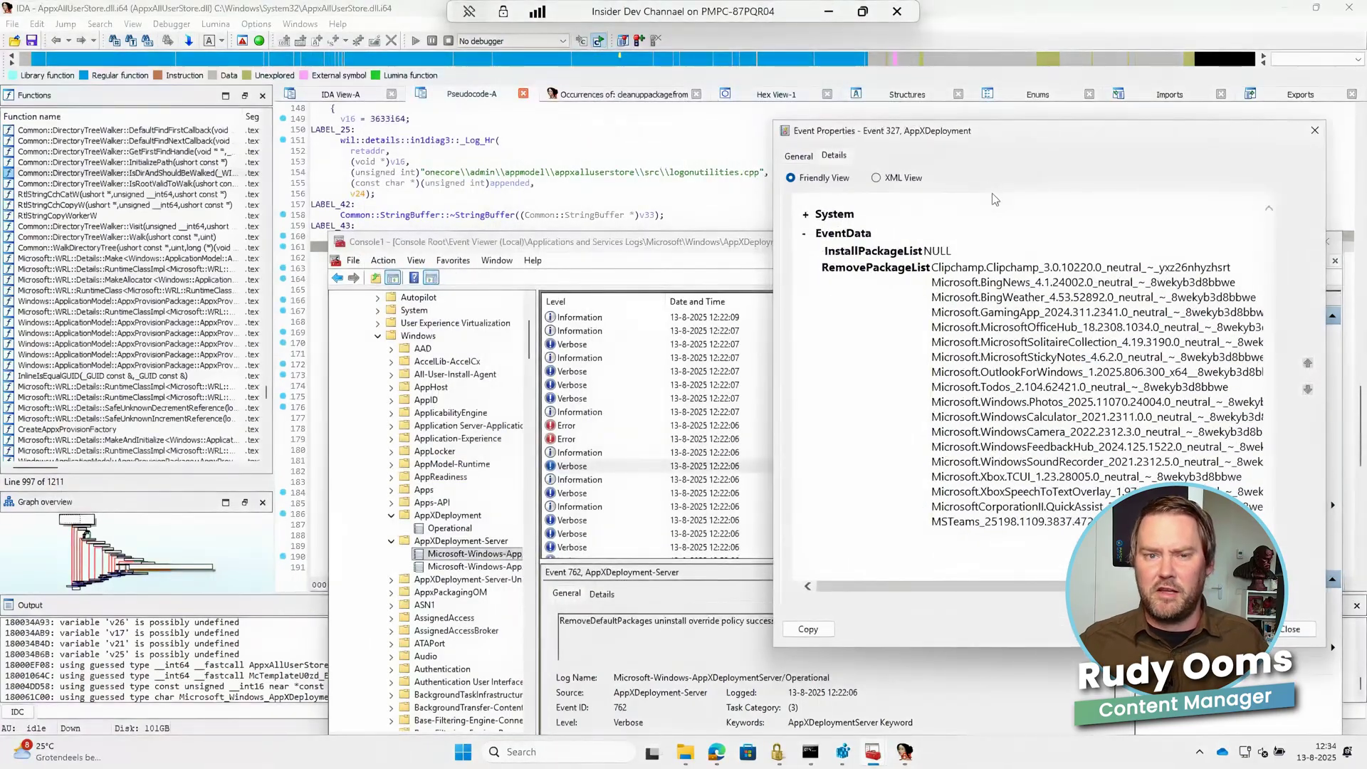
pyautogui.click(796, 157)
pyautogui.moveTo(1179, 308); pyautogui.dragTo(740, 159)
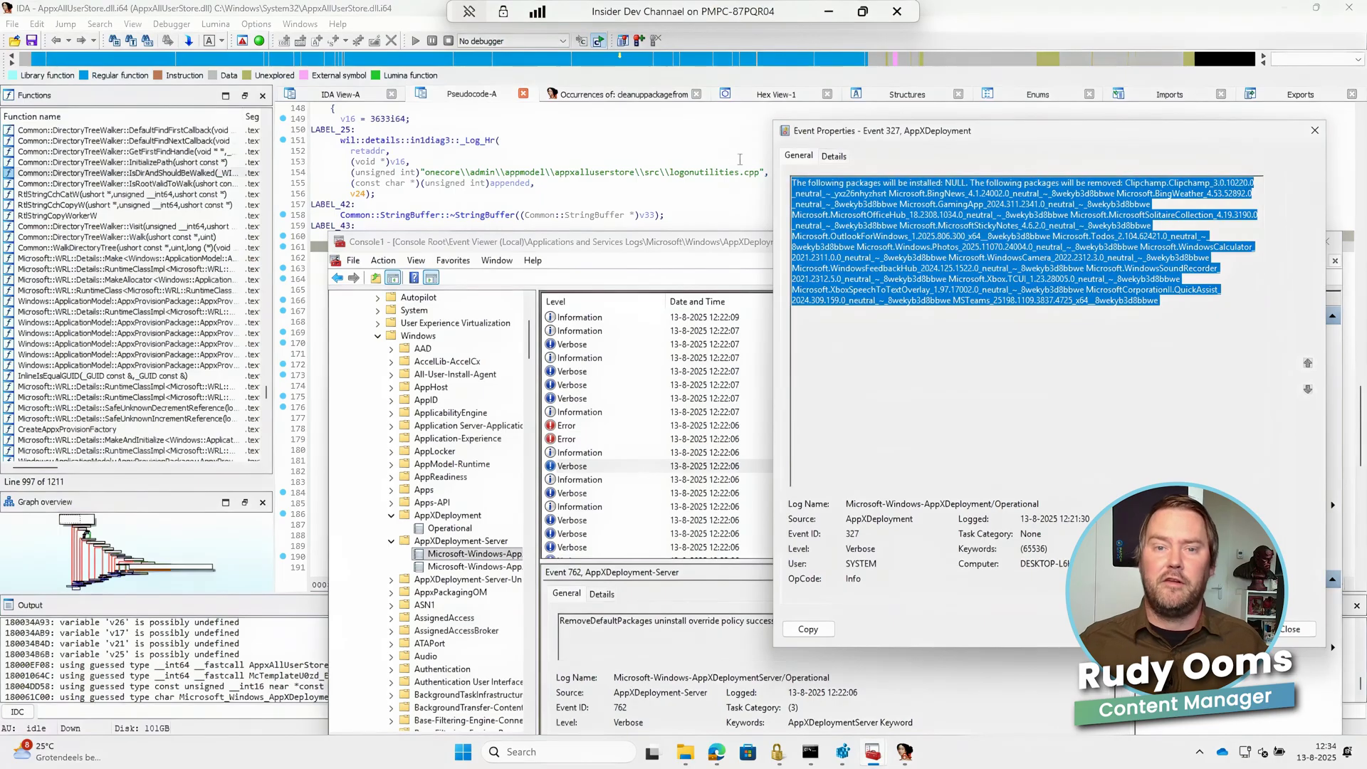
pyautogui.click(946, 189)
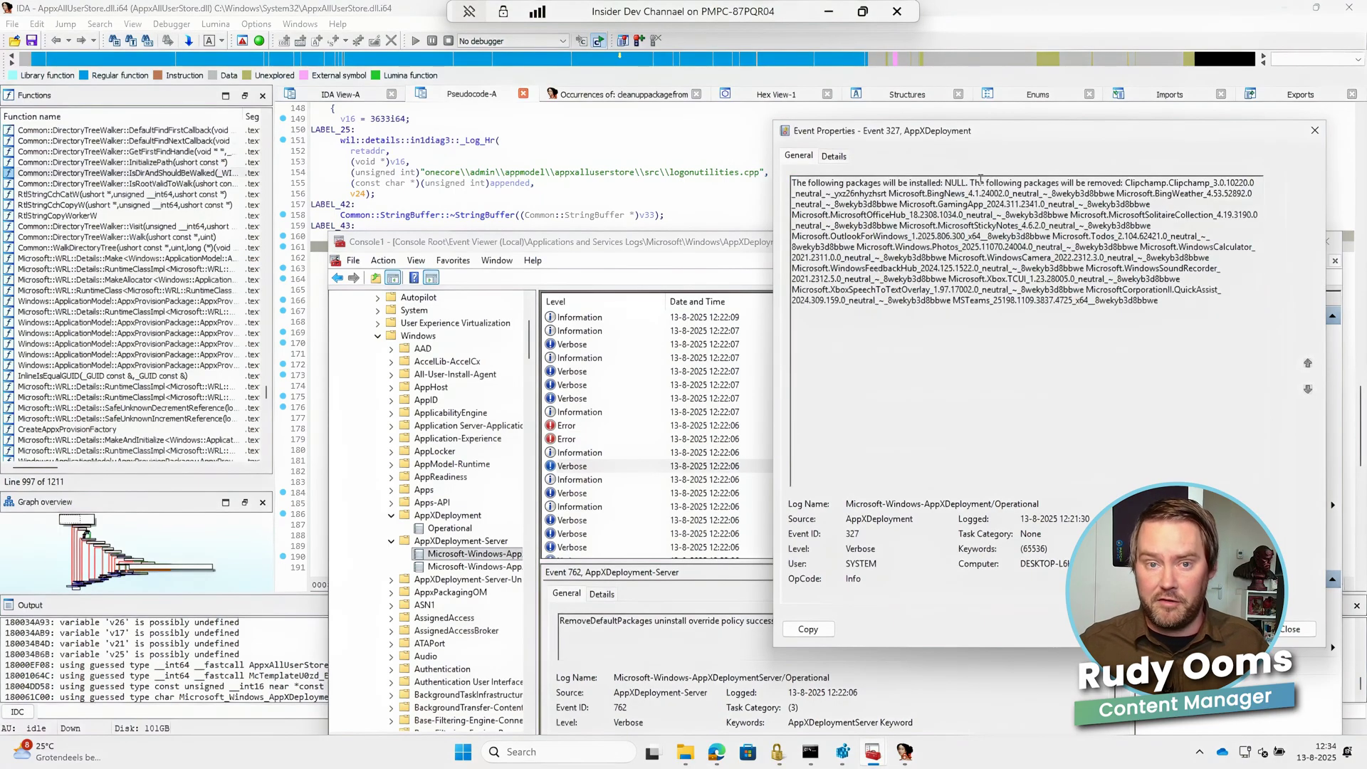
pyautogui.moveTo(970, 184); pyautogui.dragTo(1107, 183)
# Review the RemovePackageList data on the Details tab, then close the event 327 properties.
pyautogui.click(836, 157)
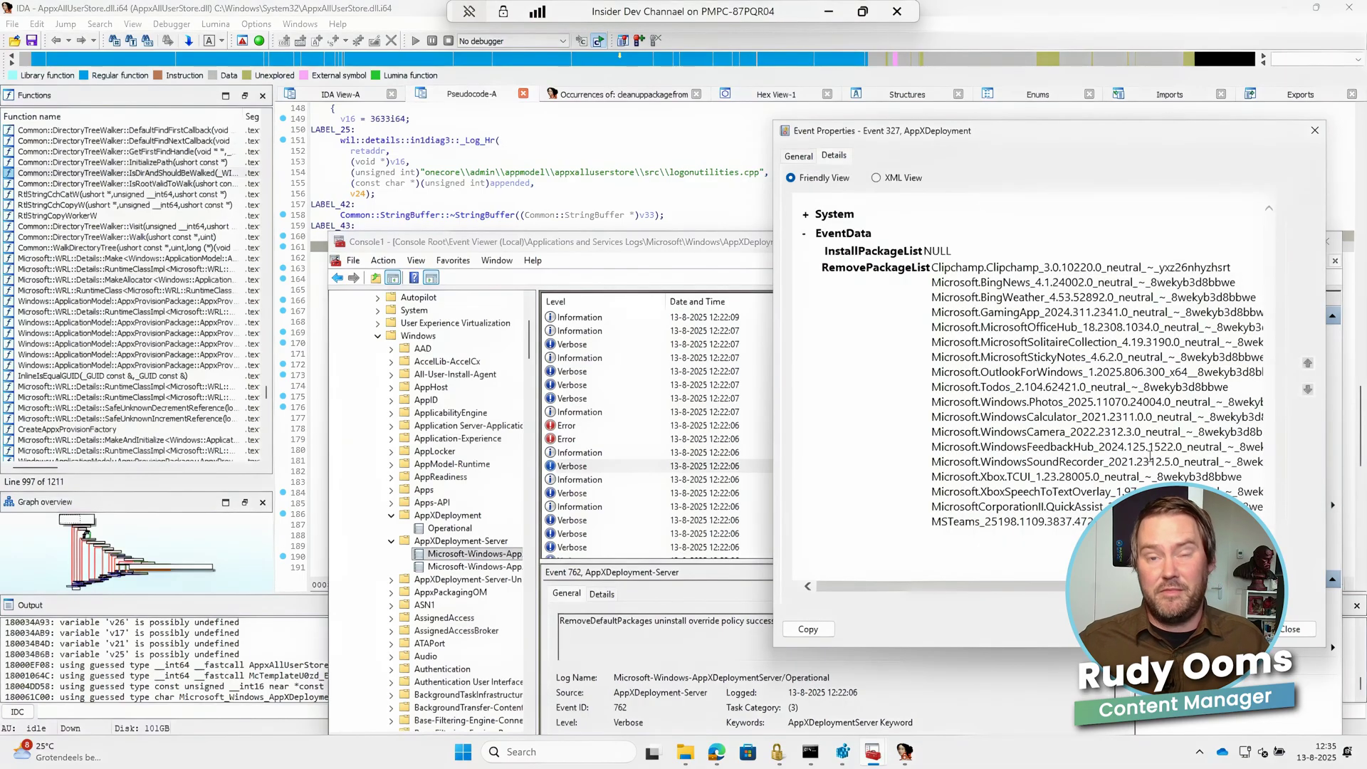
pyautogui.moveTo(1096, 527); pyautogui.dragTo(766, 217)
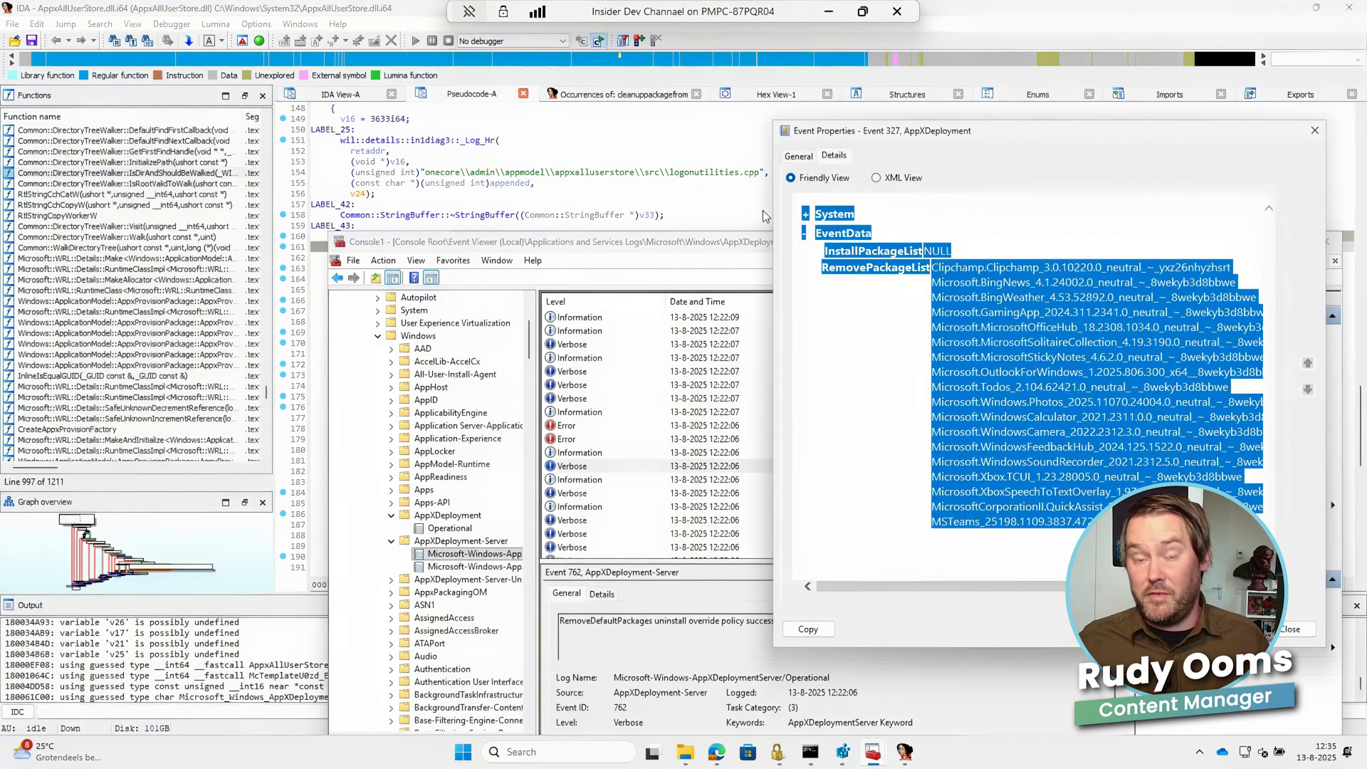
pyautogui.moveTo(1096, 526); pyautogui.dragTo(801, 214)
pyautogui.click(1290, 629)
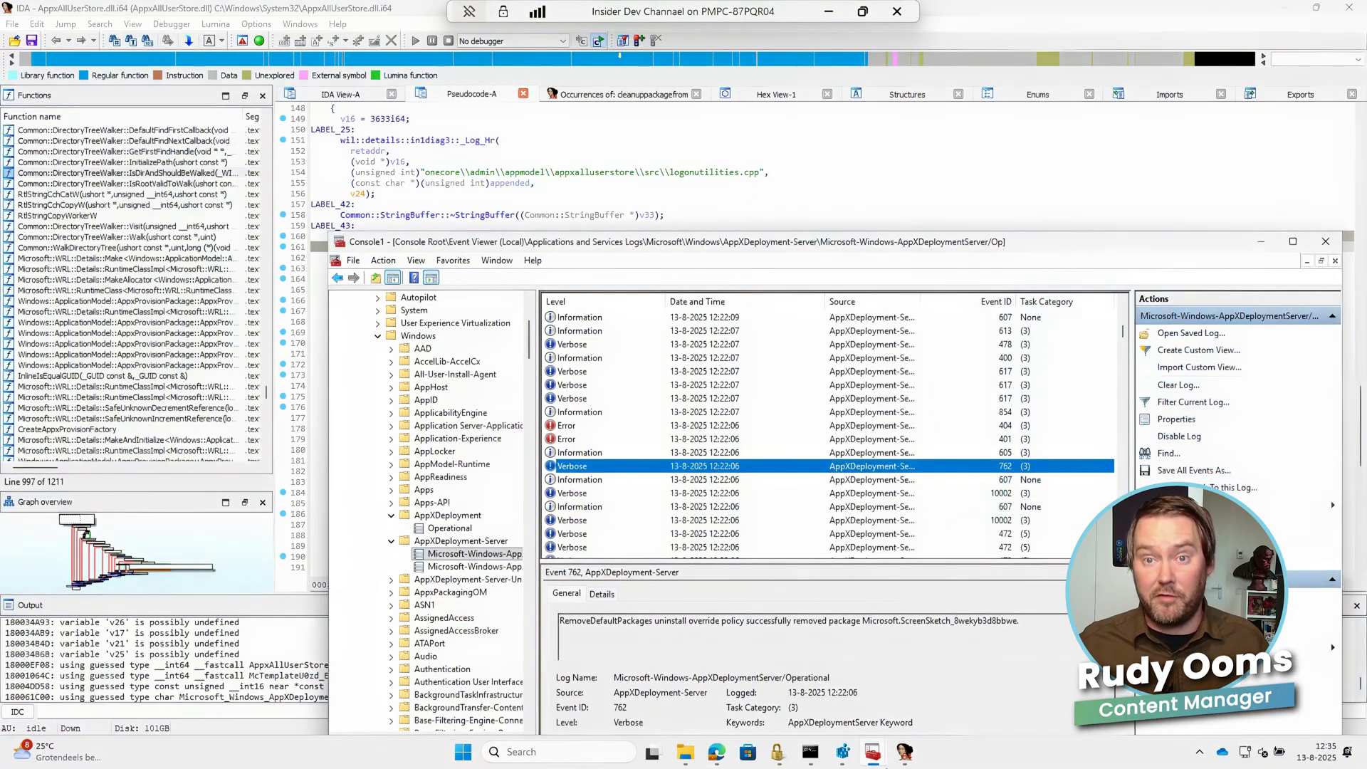
# Check event 762's ScreenSketch removal, then show the Restricted log's Photos error 698.
pyautogui.click(872, 755)
pyautogui.click(951, 662)
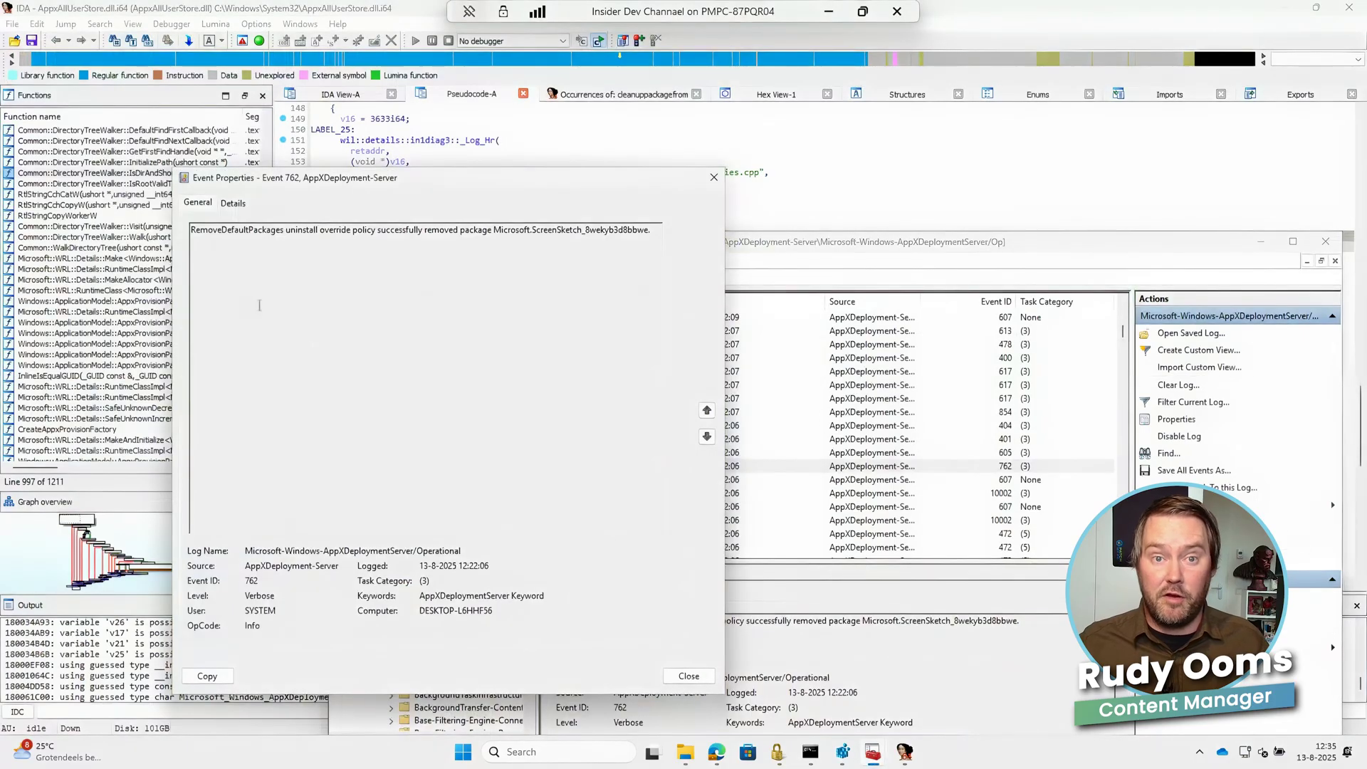
pyautogui.moveTo(651, 229); pyautogui.dragTo(190, 230)
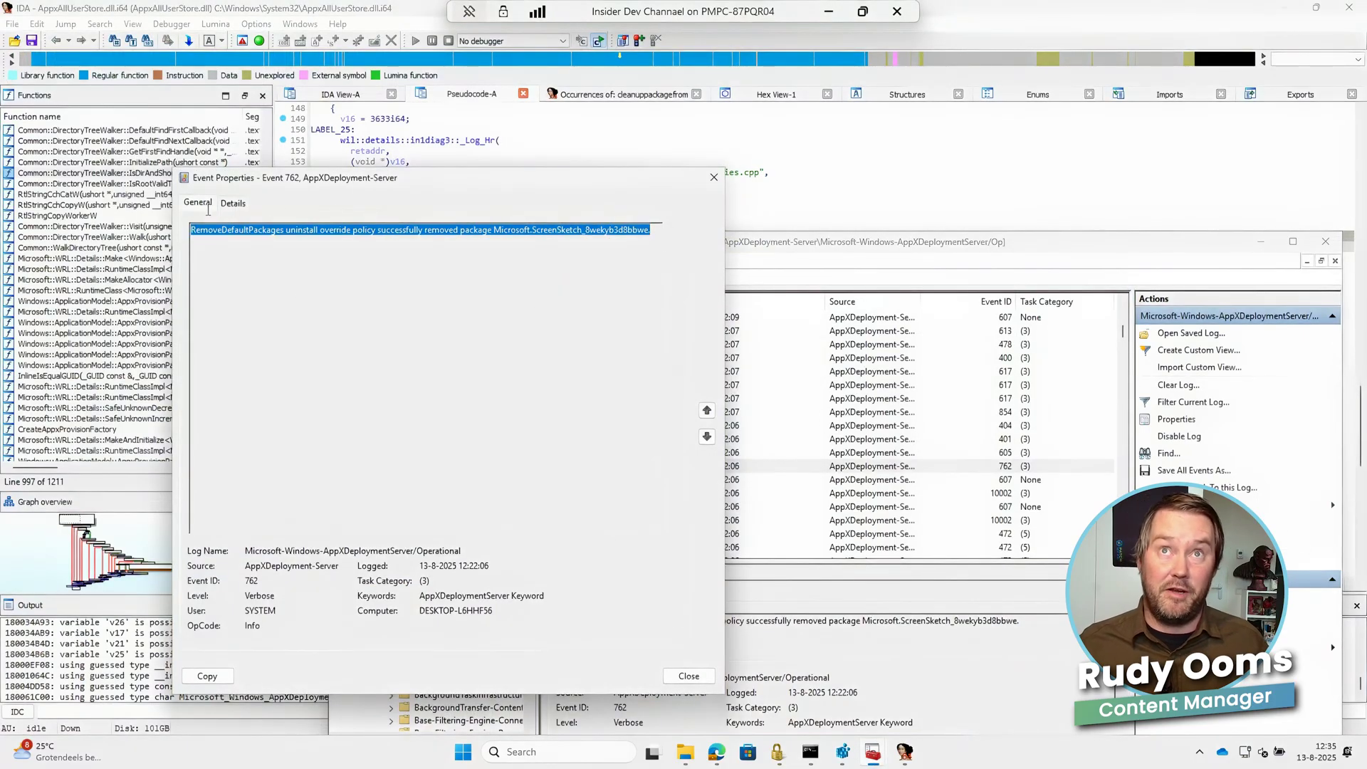
pyautogui.click(233, 203)
pyautogui.click(203, 205)
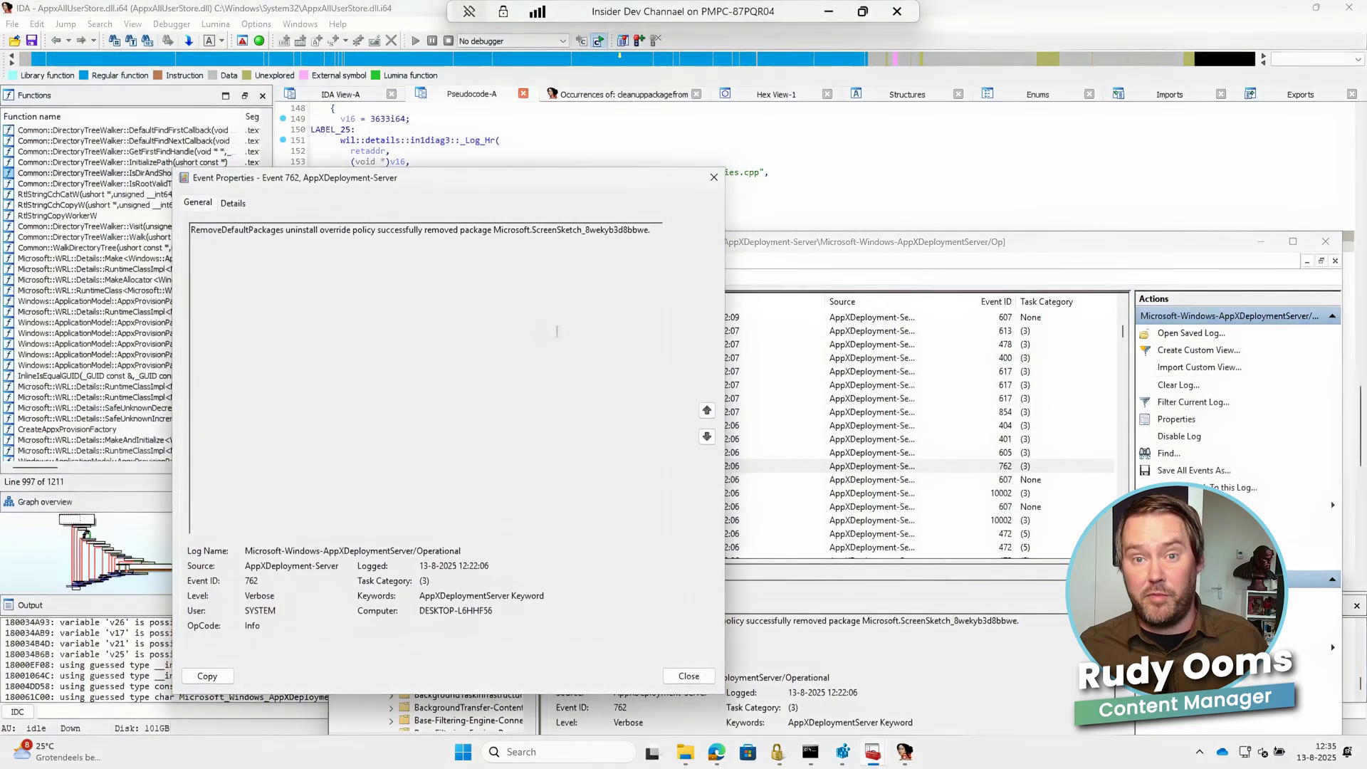
pyautogui.click(688, 676)
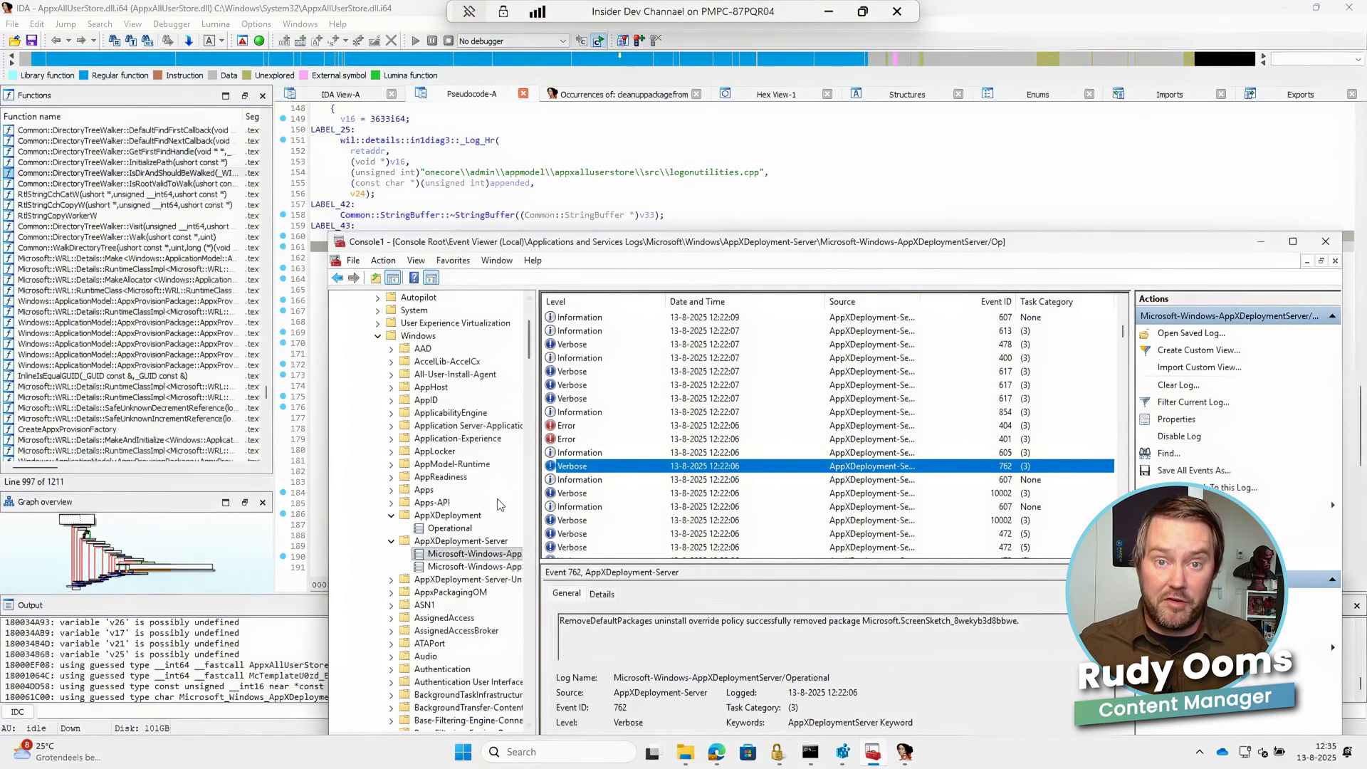
pyautogui.click(471, 566)
pyautogui.click(802, 435)
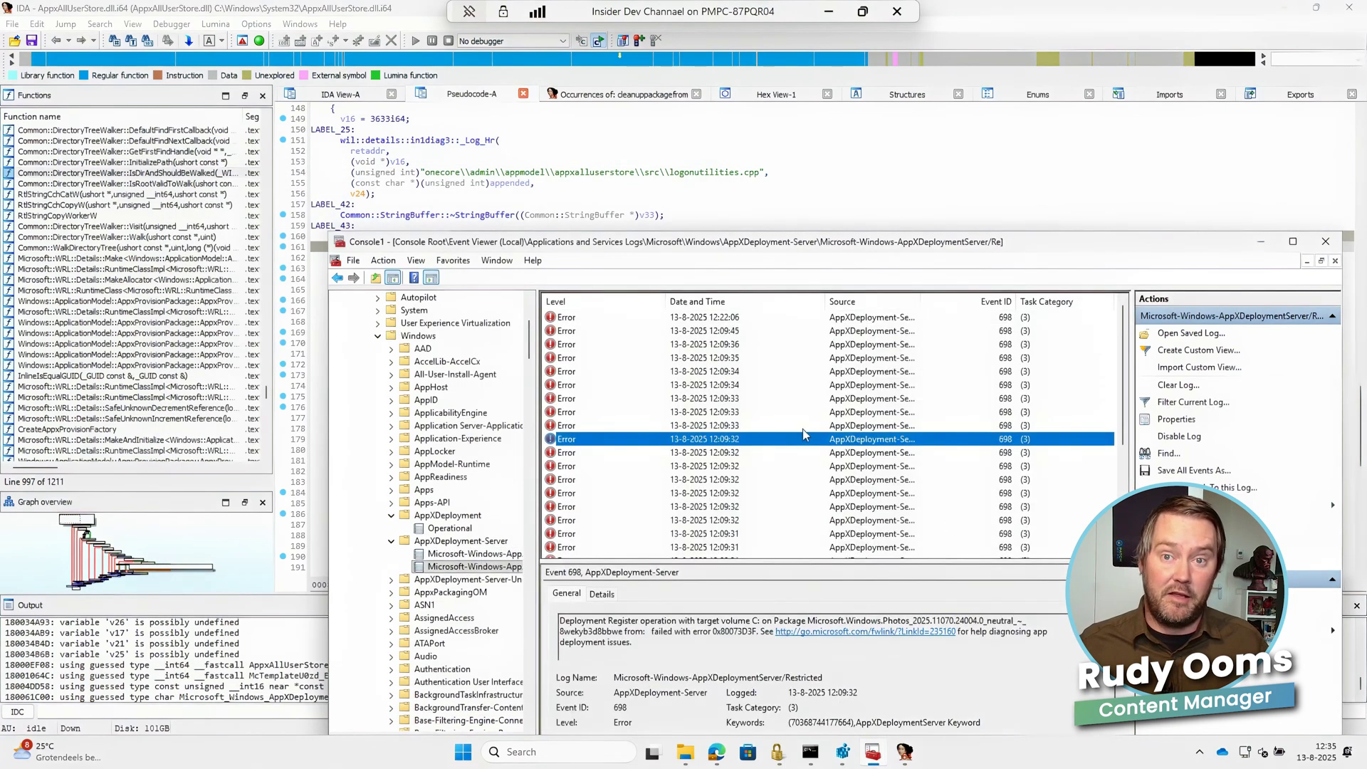
pyautogui.click(463, 751)
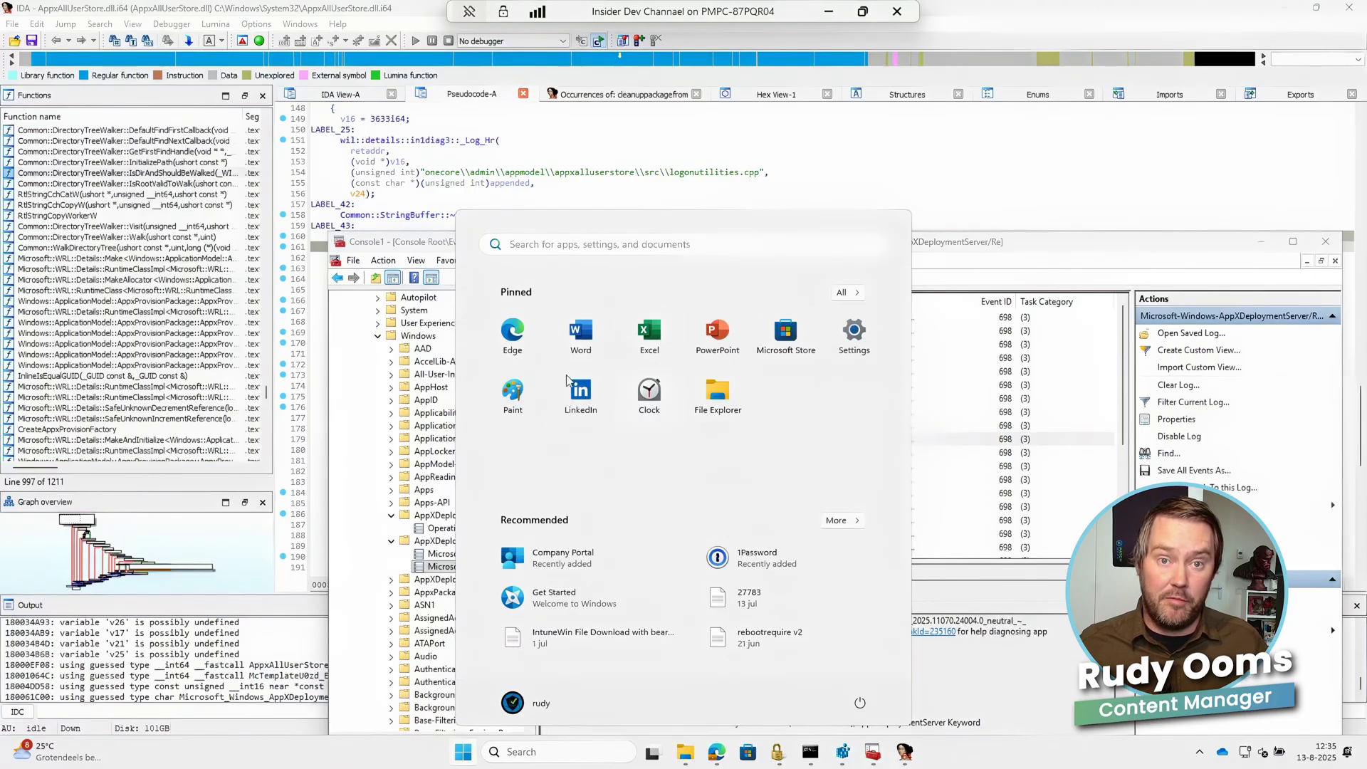
pyautogui.click(844, 293)
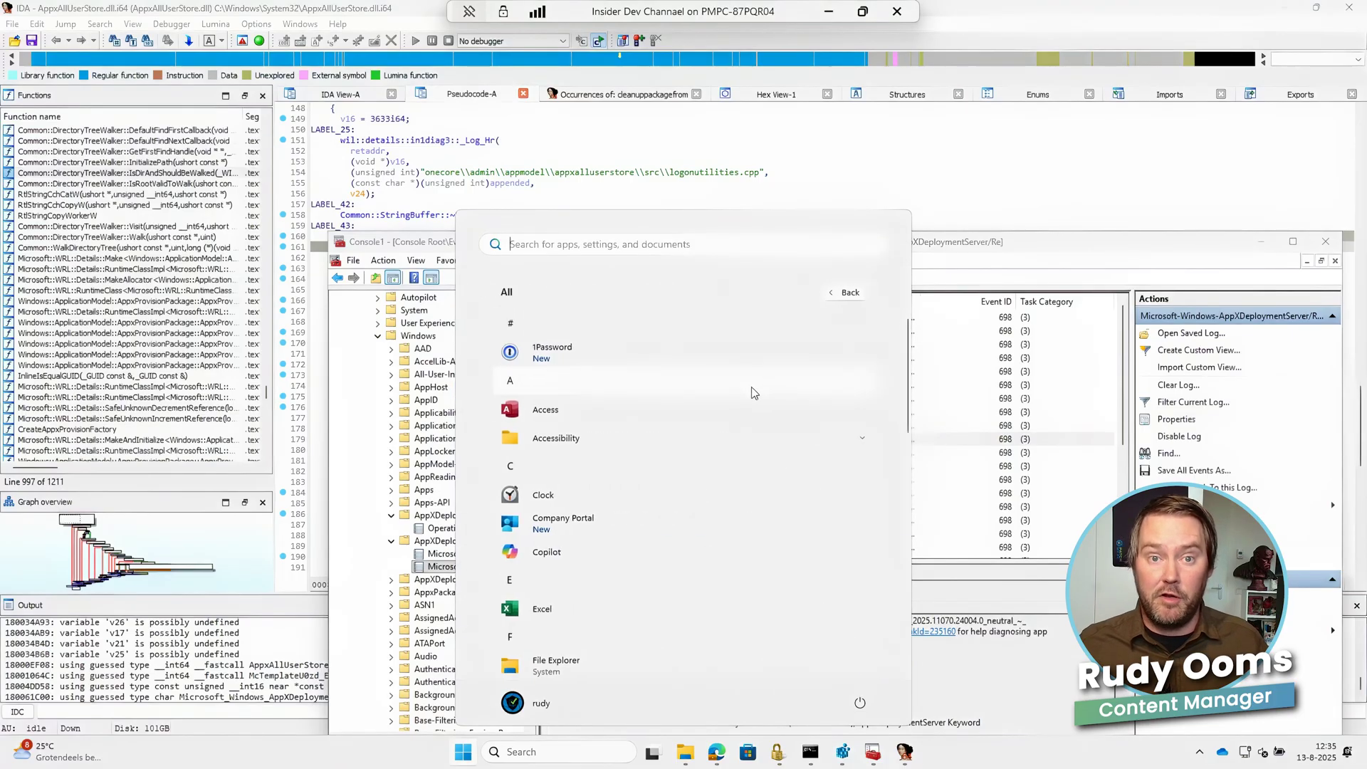
pyautogui.scroll(-3, 726, 405)
pyautogui.scroll(-8, 712, 420)
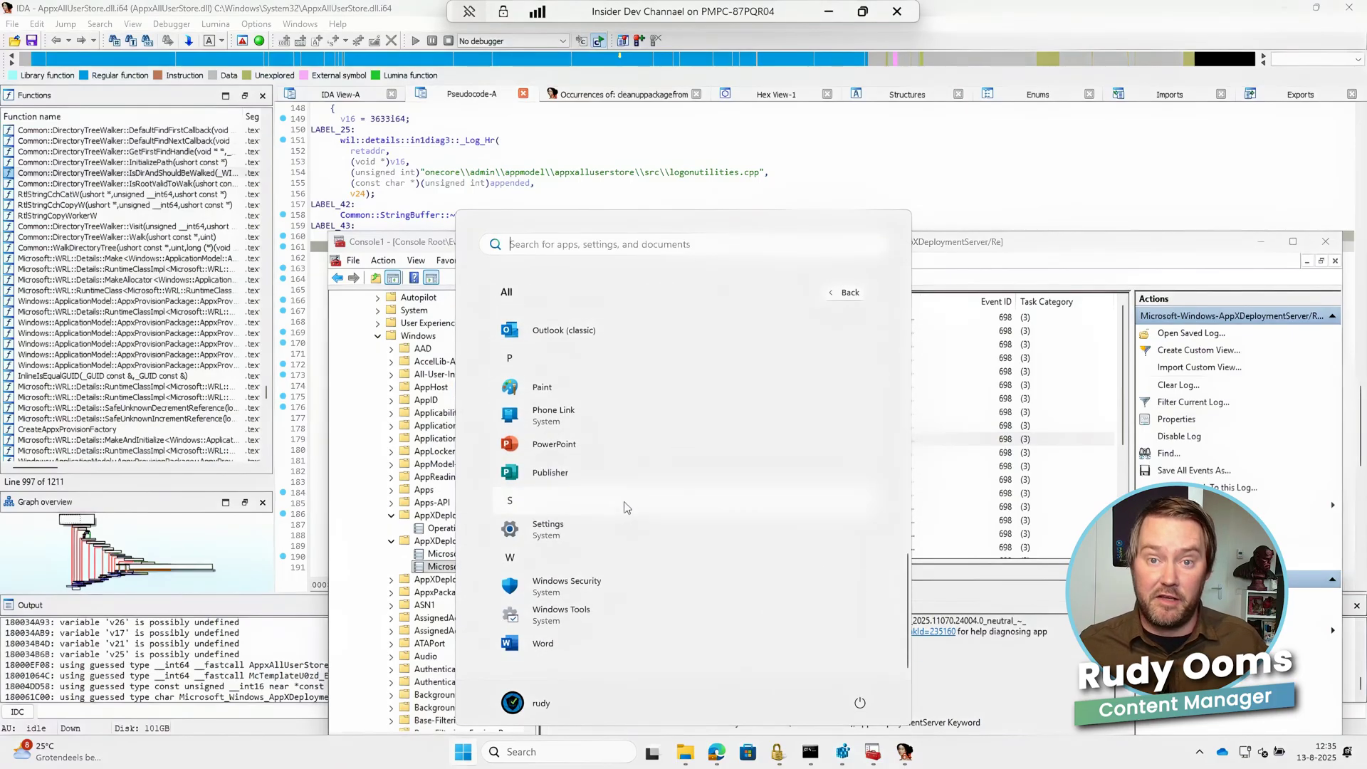
pyautogui.scroll(10, 641, 498)
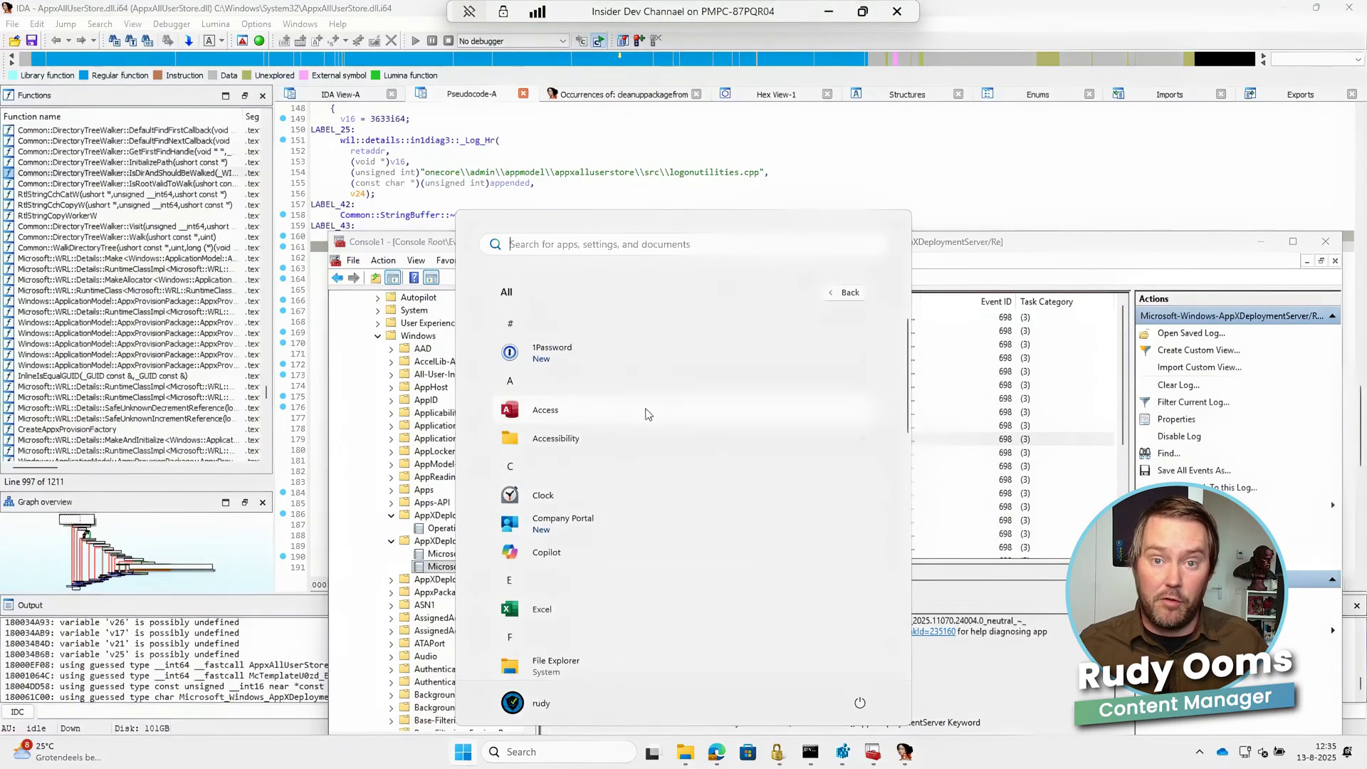
pyautogui.scroll(-3, 676, 427)
pyautogui.scroll(-8, 702, 439)
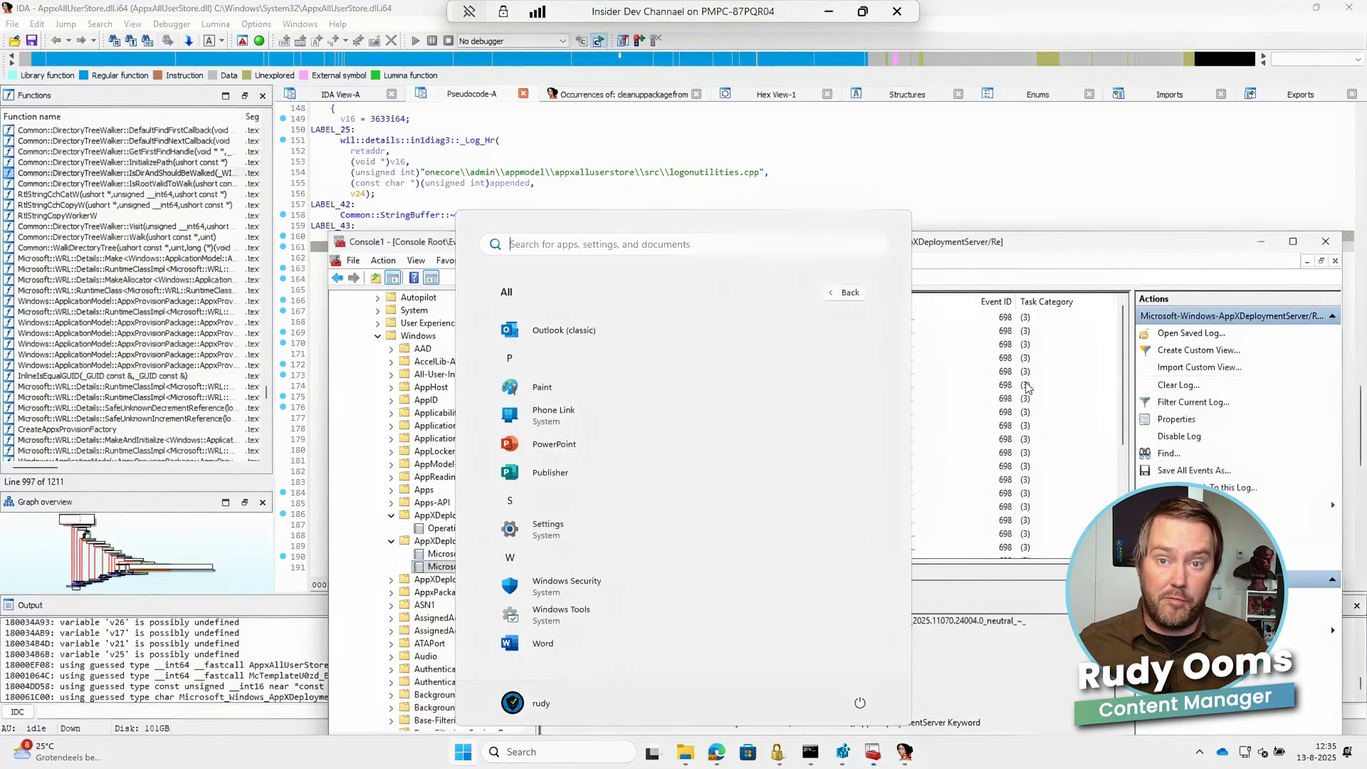
pyautogui.click(929, 410)
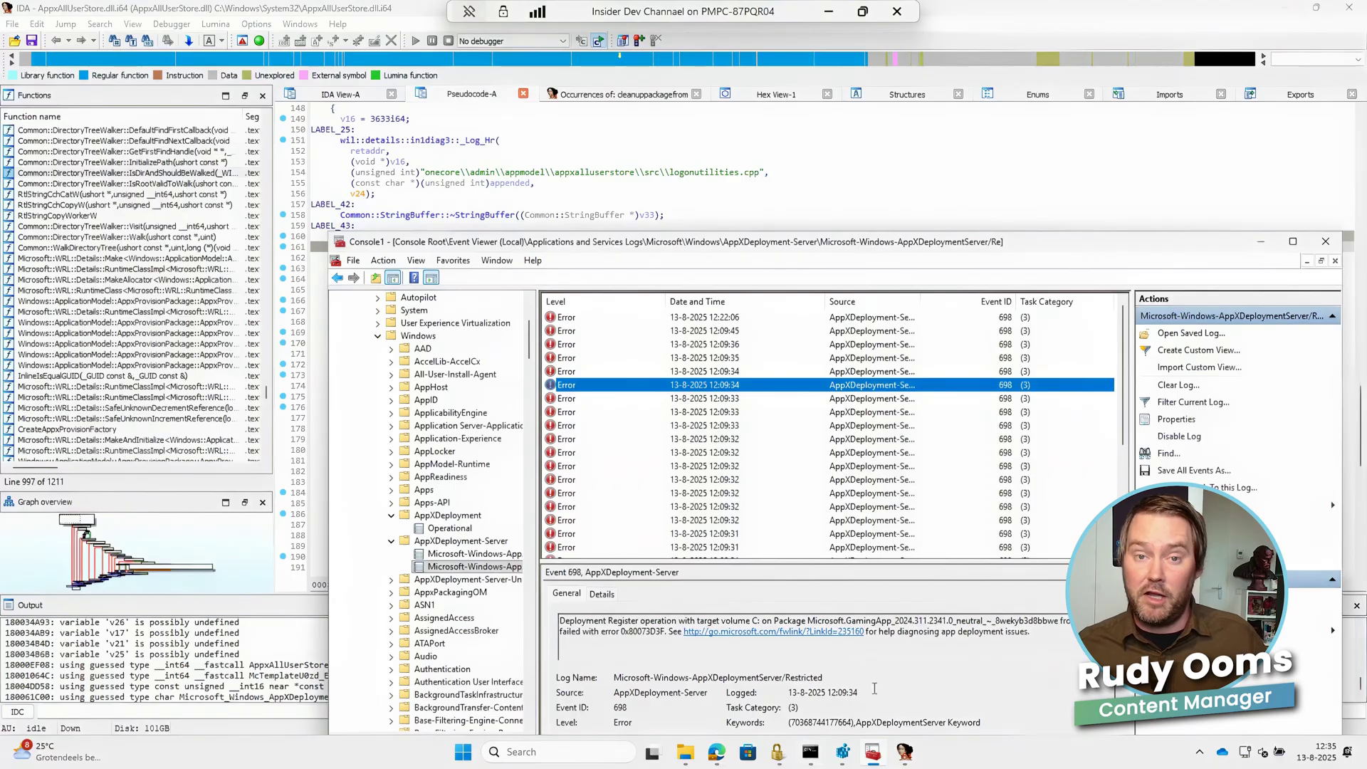
# Search the web for 'patchmypc book a demo' from the browser address bar.
pyautogui.click(717, 751)
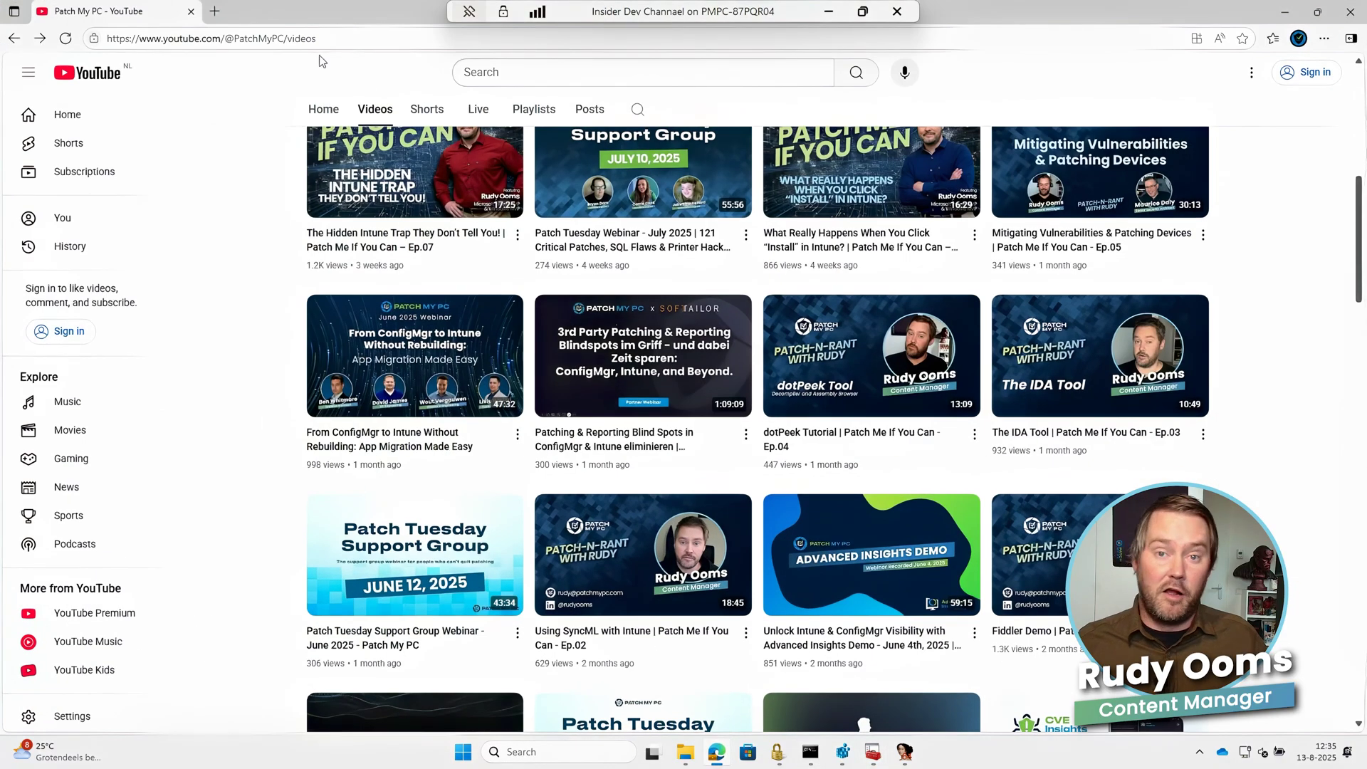
pyautogui.click(318, 39)
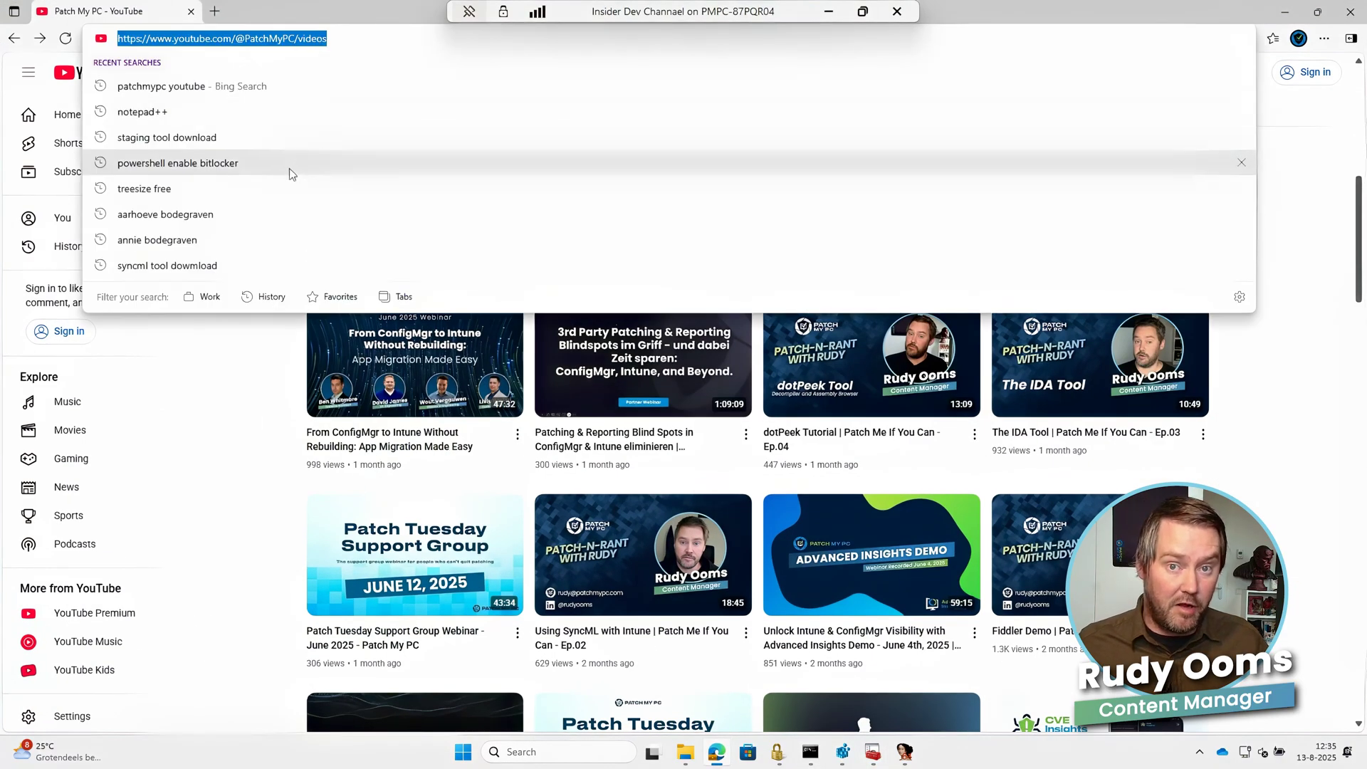
pyautogui.write('patchmypc book a dem')
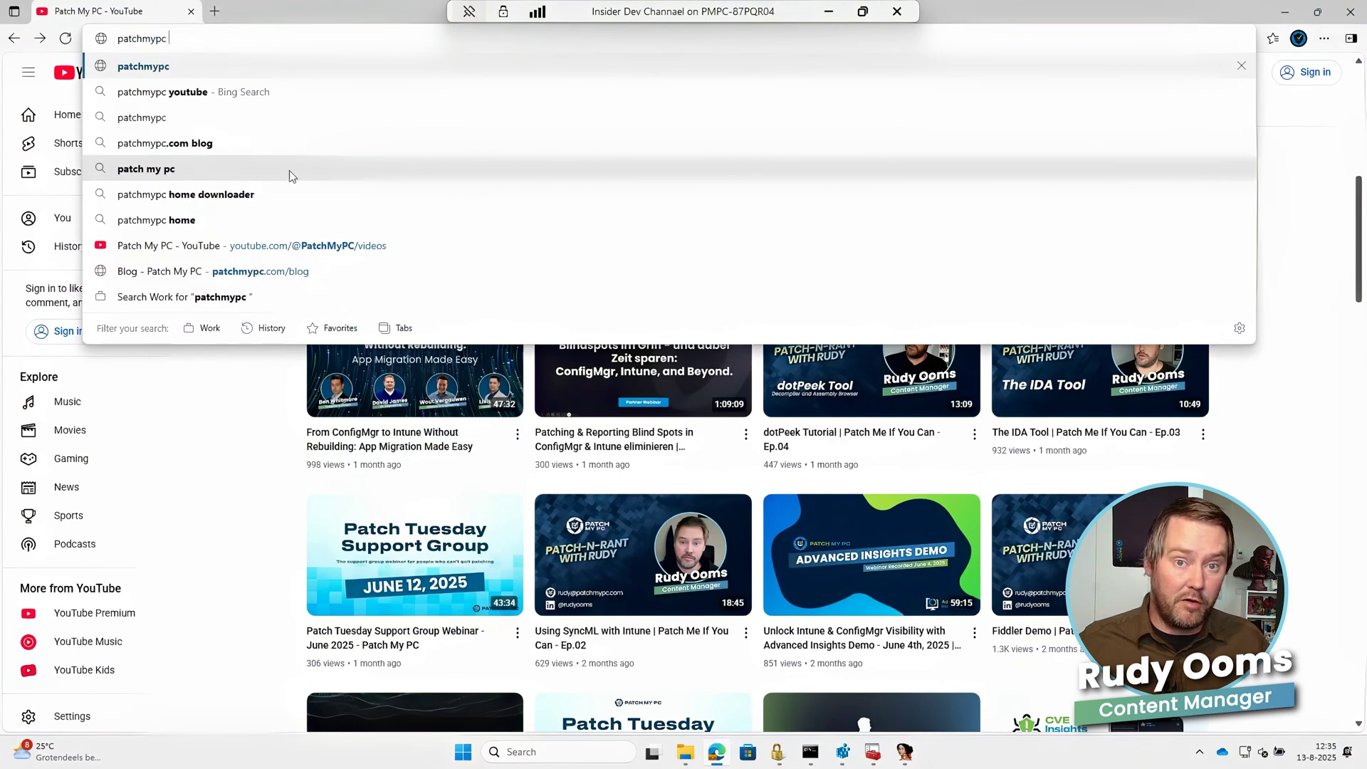
pyautogui.write('o')
pyautogui.press('Return')
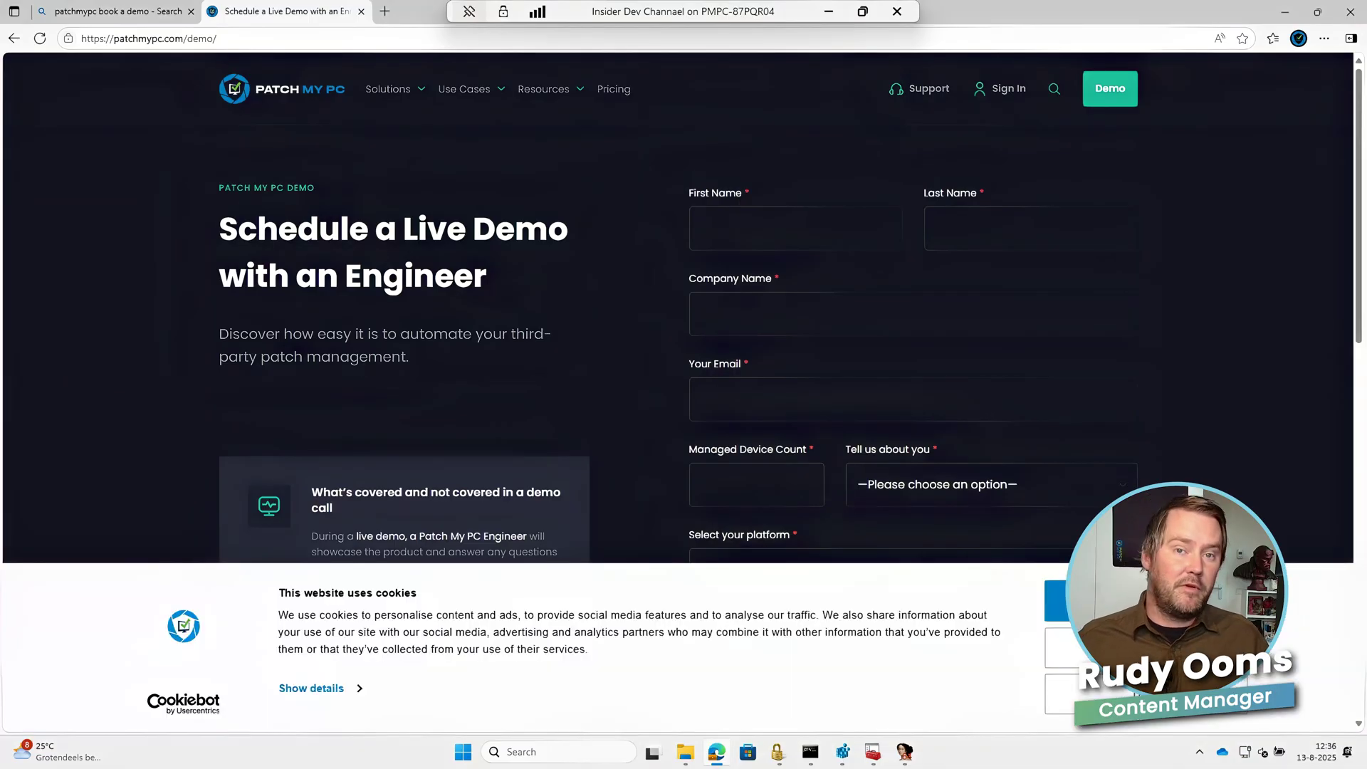
# Accept the cookie notice on the demo form and bring Event Viewer back up.
pyautogui.click(1111, 600)
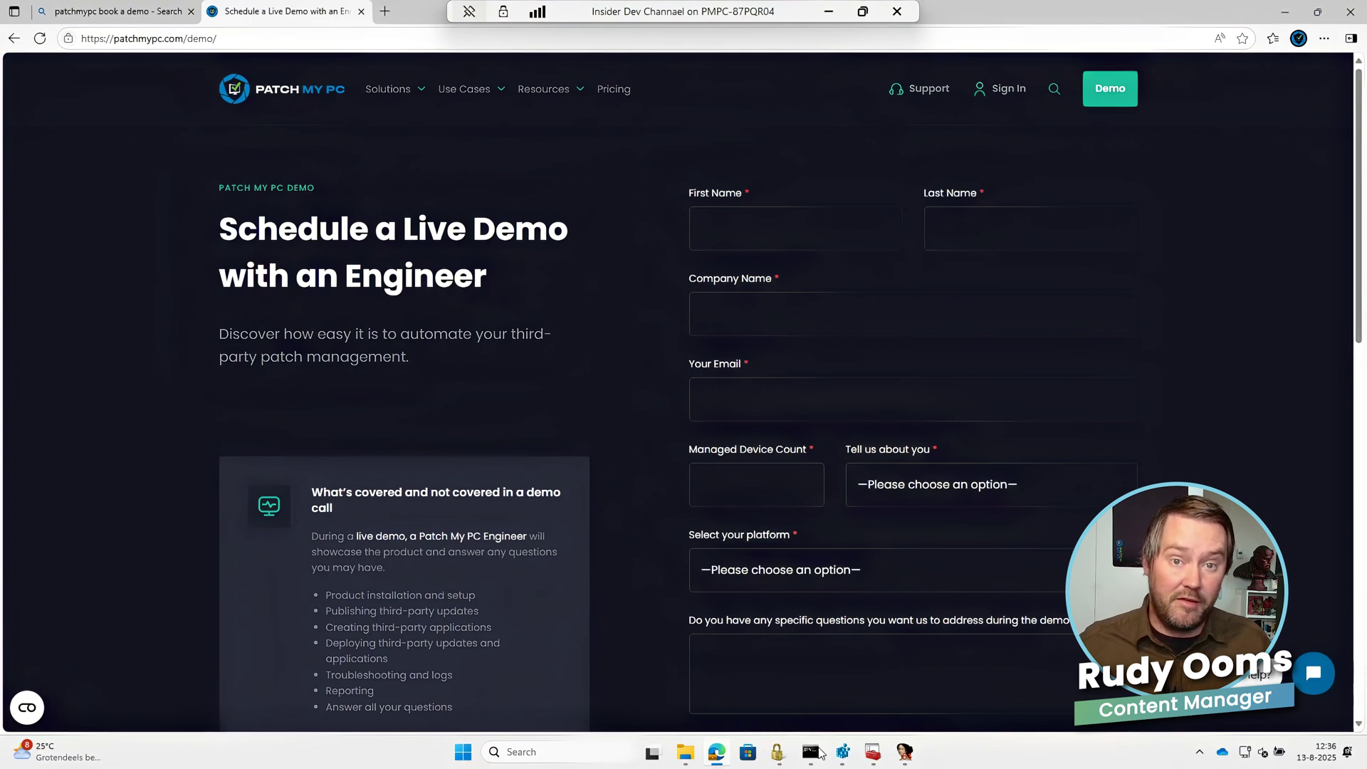
pyautogui.click(872, 752)
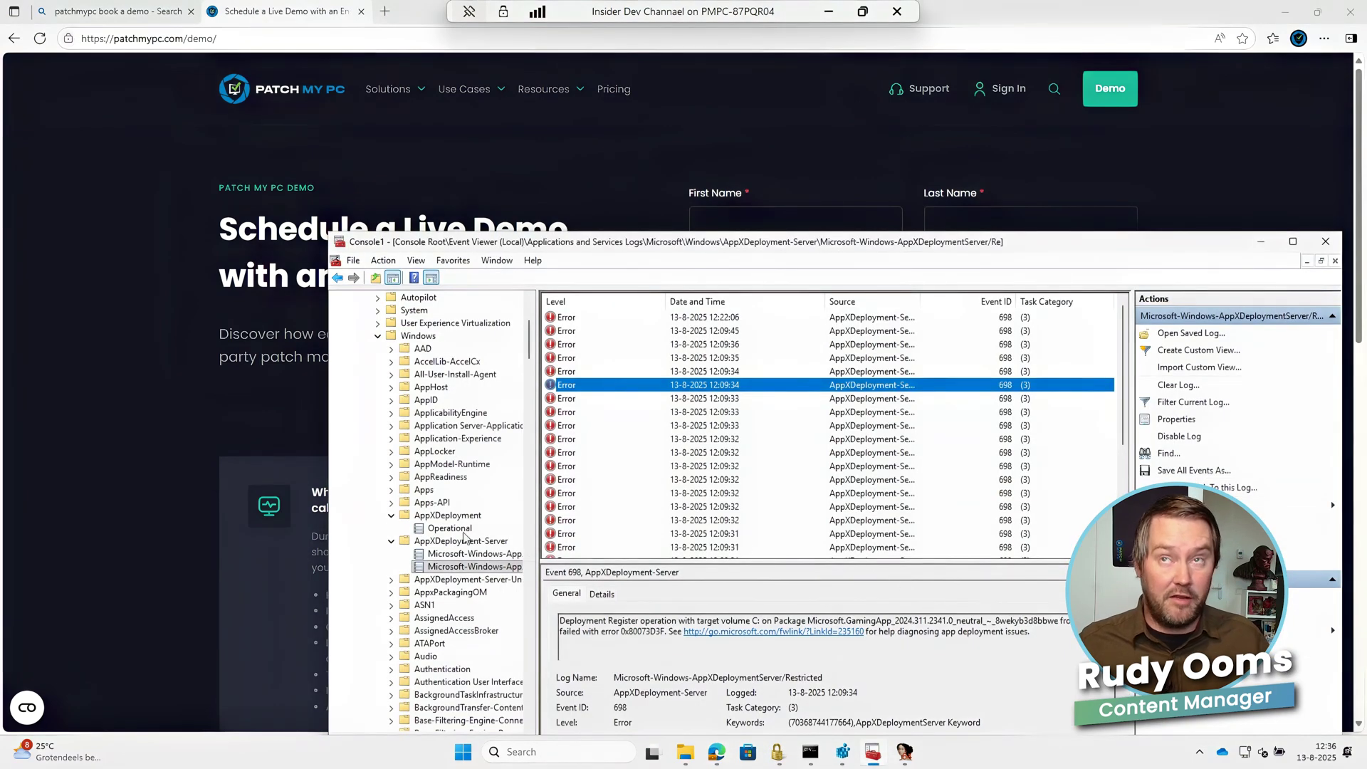
# Show the AppXDeployment-Server Operational log events, then switch to the administrator Command Prompt.
pyautogui.click(456, 556)
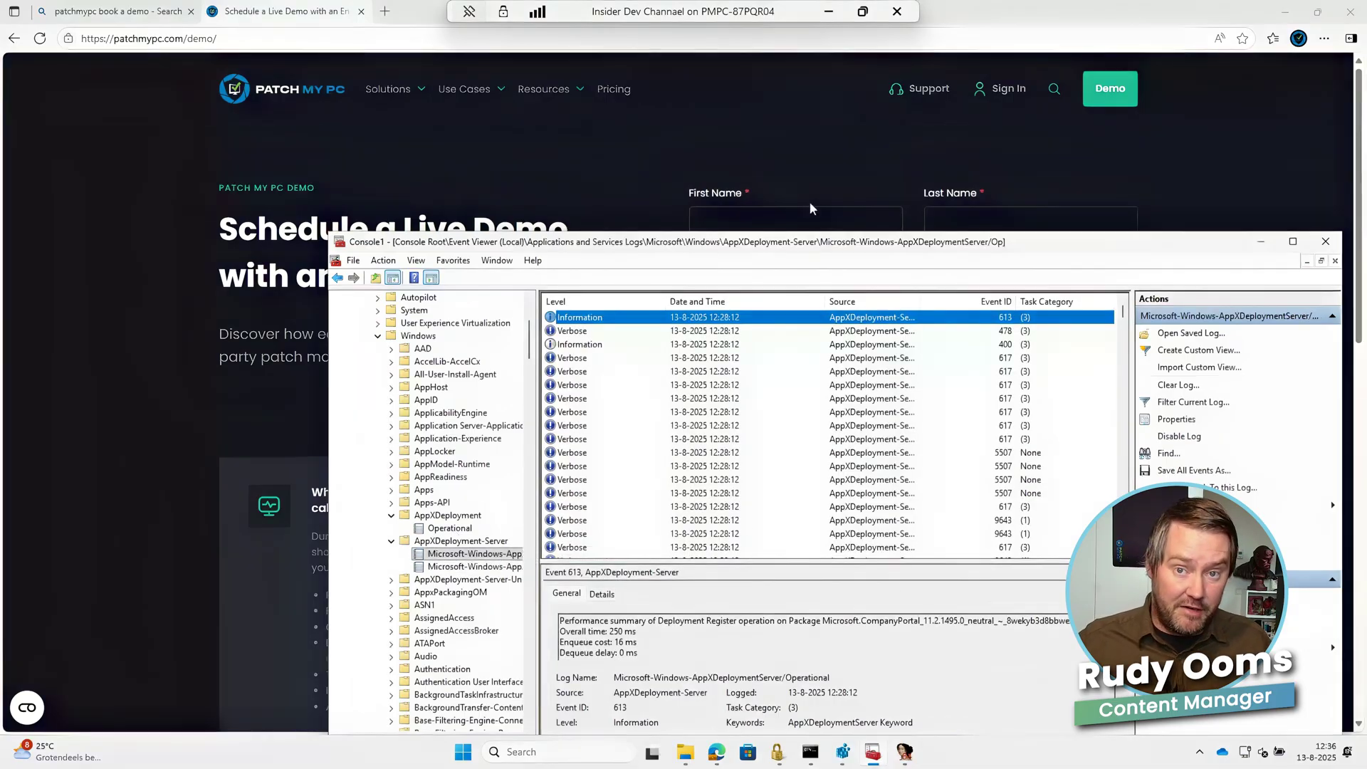
pyautogui.click(883, 217)
pyautogui.click(815, 754)
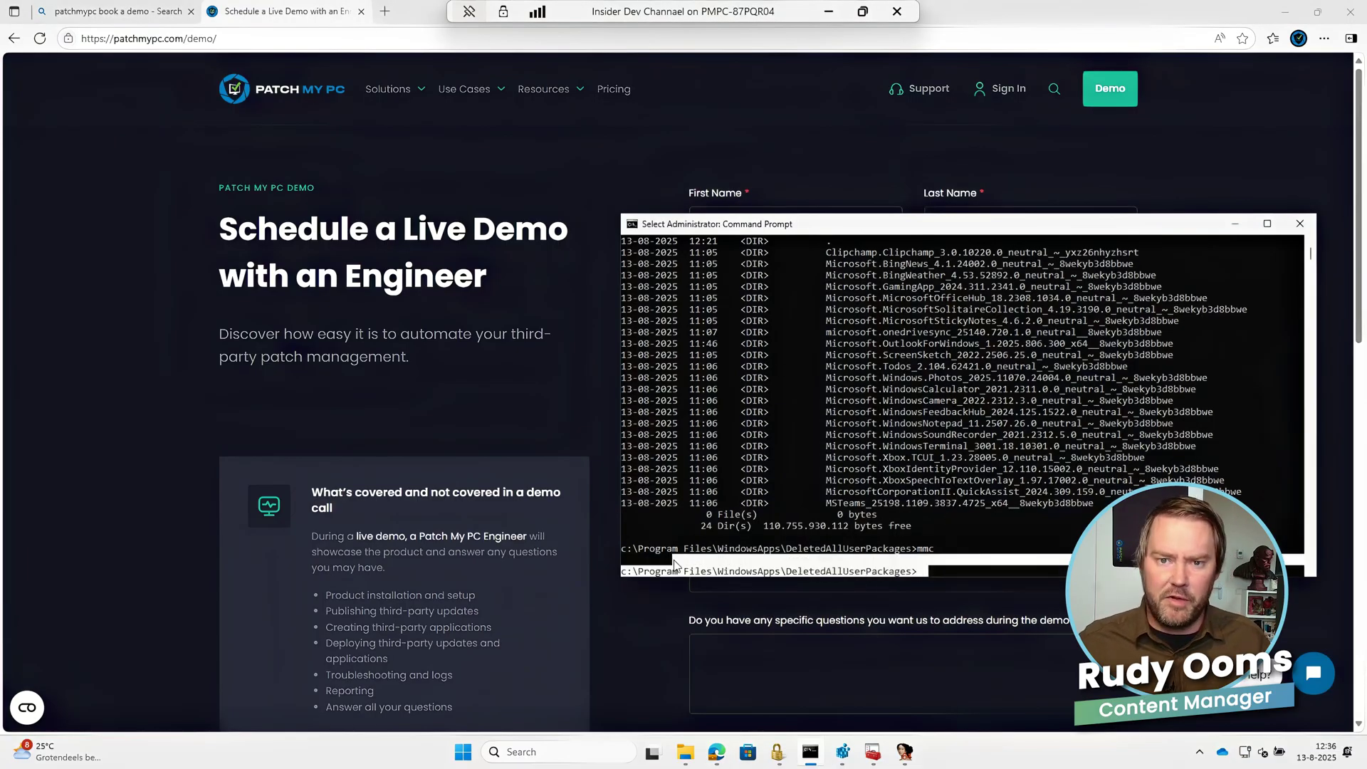
# Bring the Patch My PC demo form back in front of the Command Prompt.
pyautogui.click(635, 635)
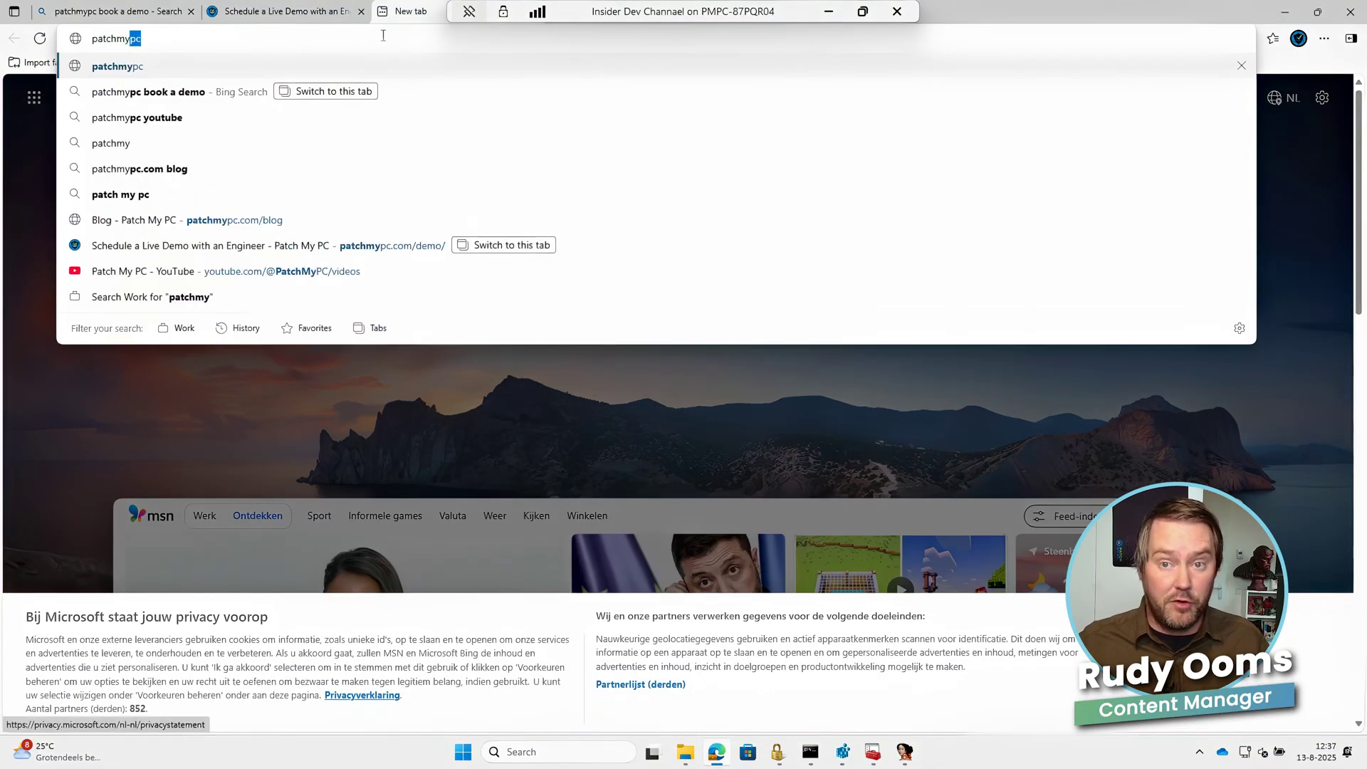
# Load patchmypc.com/blog and scroll the article list down to the Summit 2025 post.
pyautogui.write('c.com')
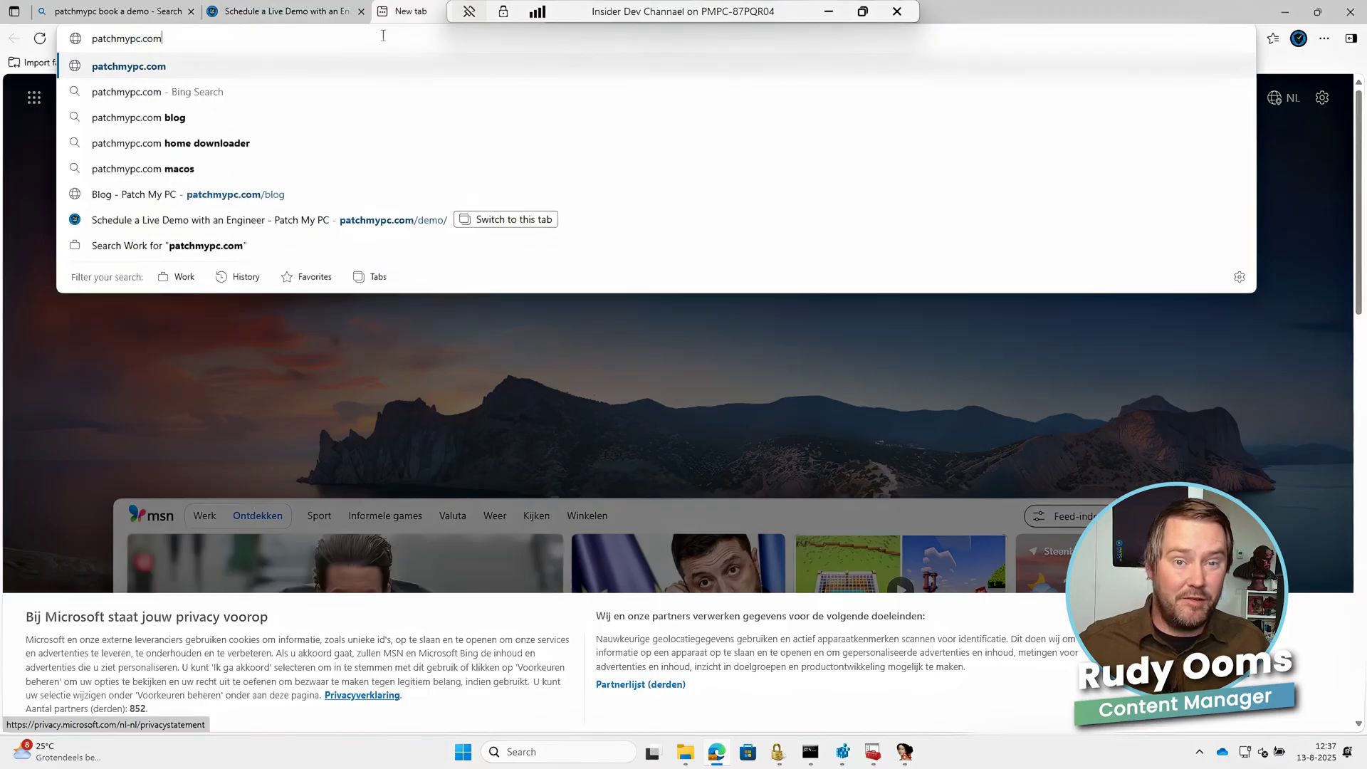
pyautogui.write('/blog')
pyautogui.press('Return')
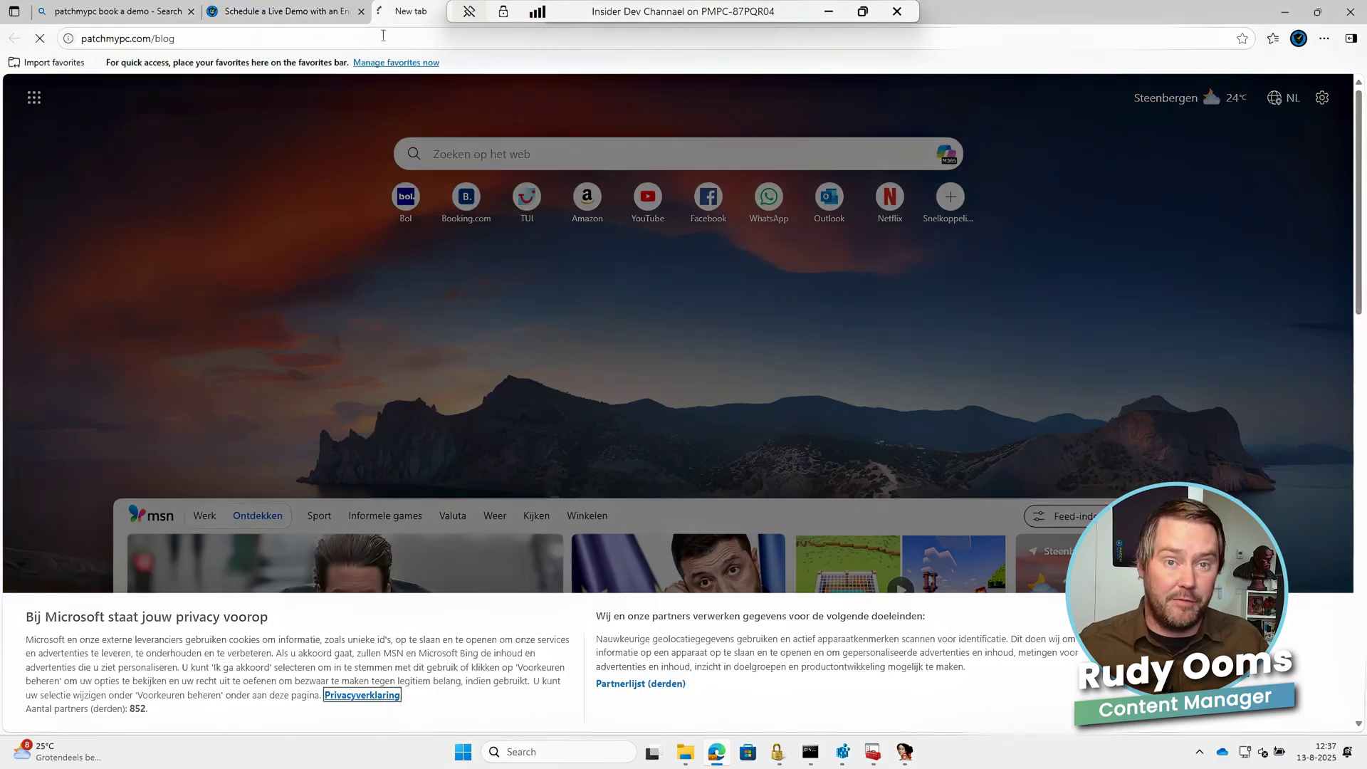
pyautogui.scroll(-2, 885, 491)
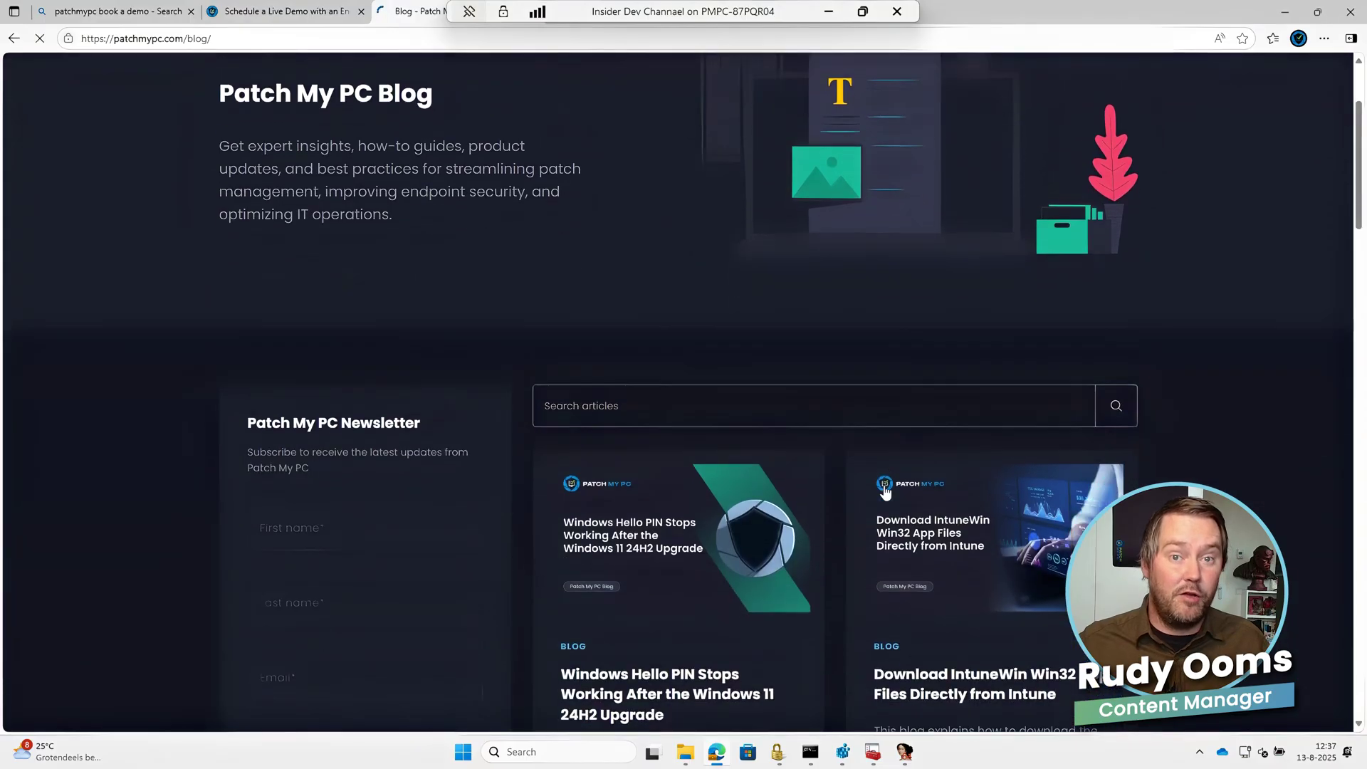
pyautogui.scroll(-10, 885, 491)
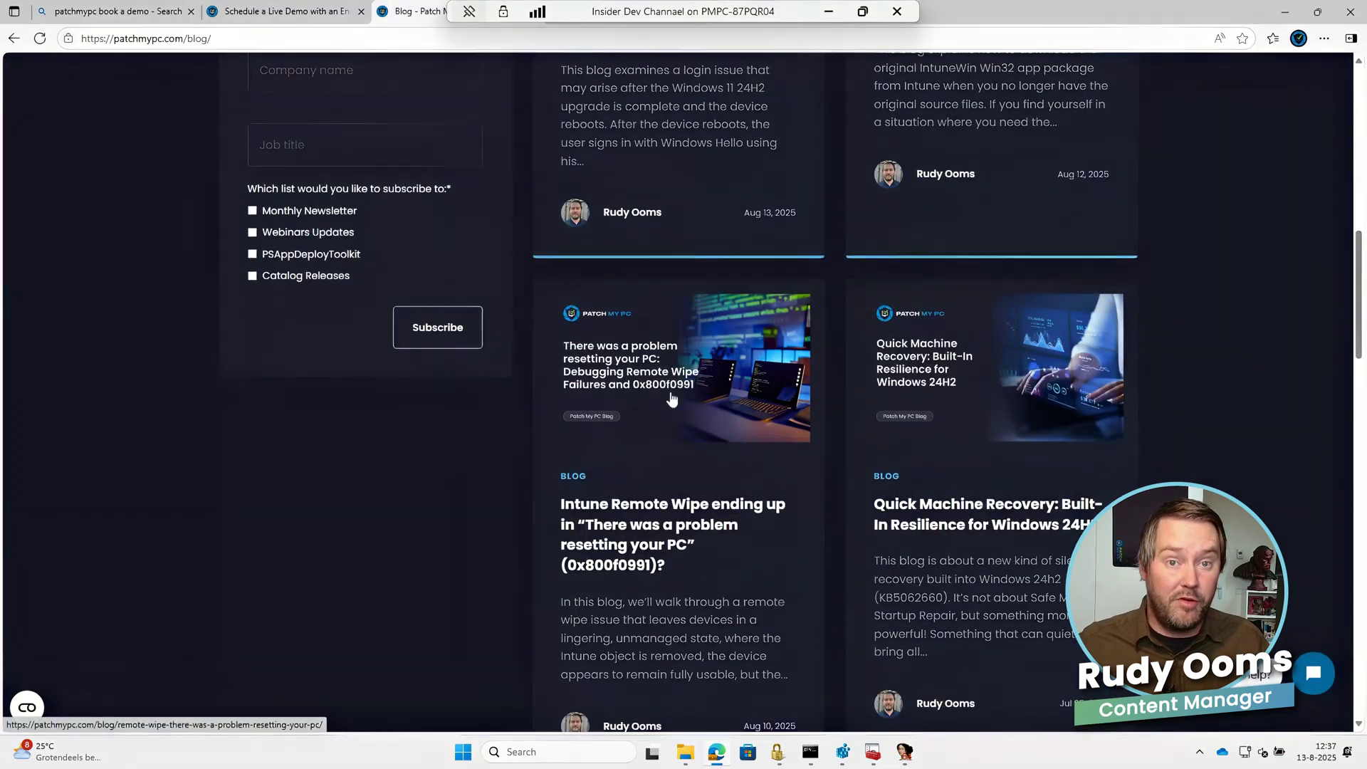
pyautogui.scroll(-13, 672, 398)
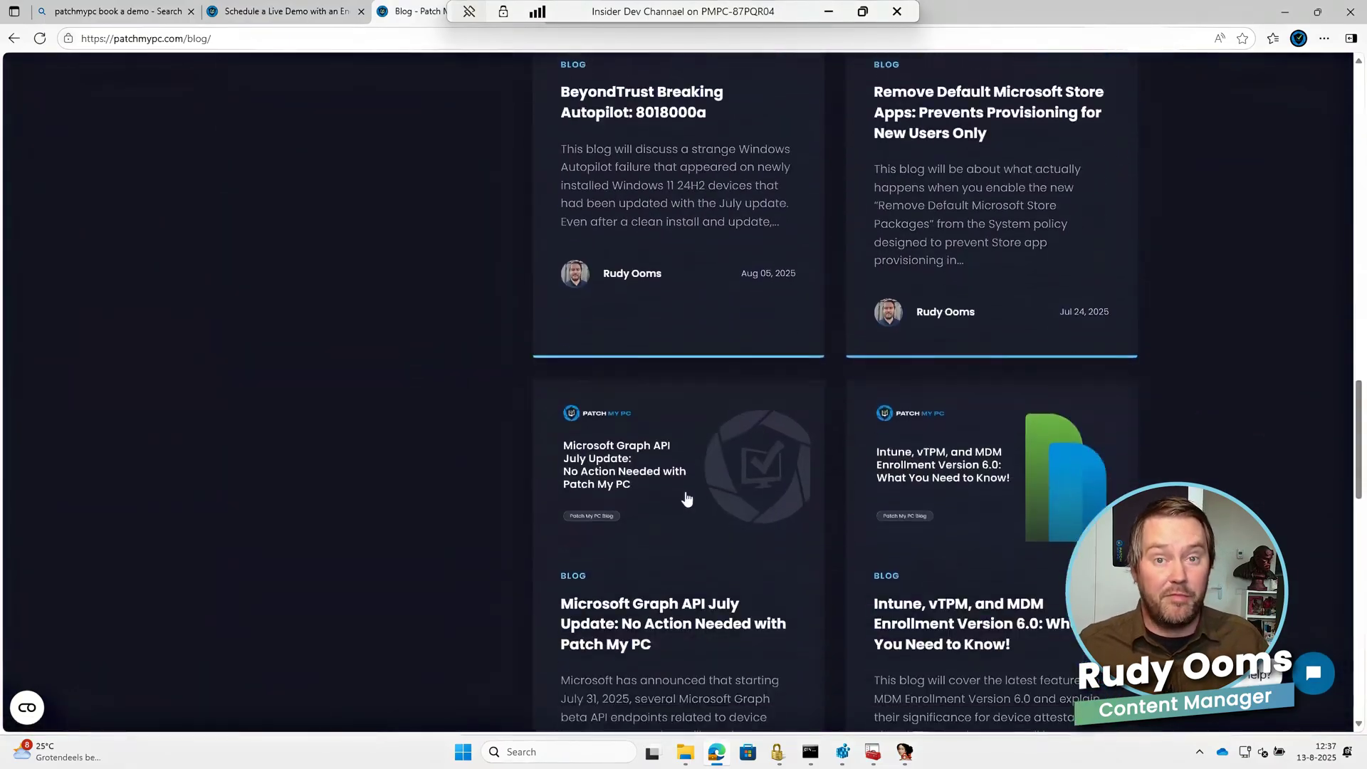
pyautogui.scroll(-9, 686, 499)
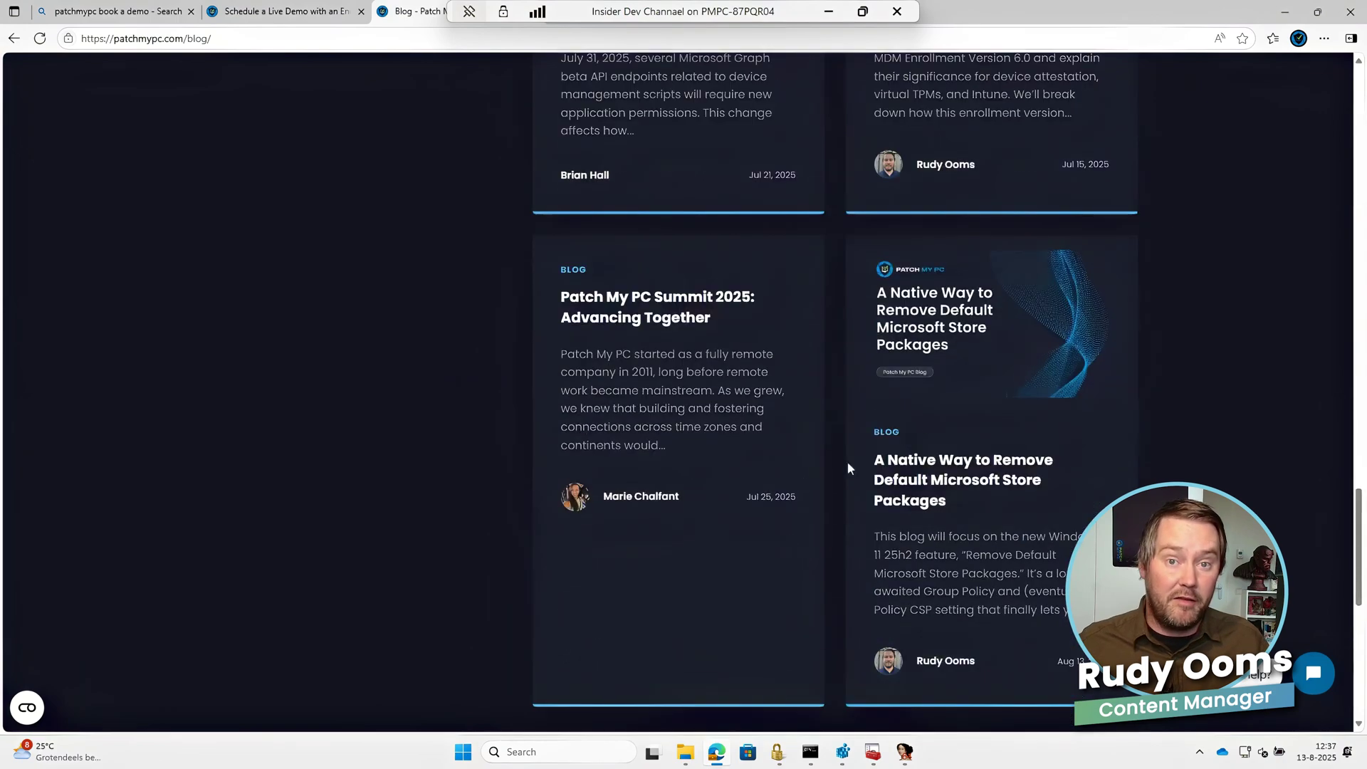
# Read the 'A Native Way to Remove Default Microsoft Store Packages' article, then return to the demo tab.
pyautogui.click(919, 474)
pyautogui.scroll(-20, 815, 413)
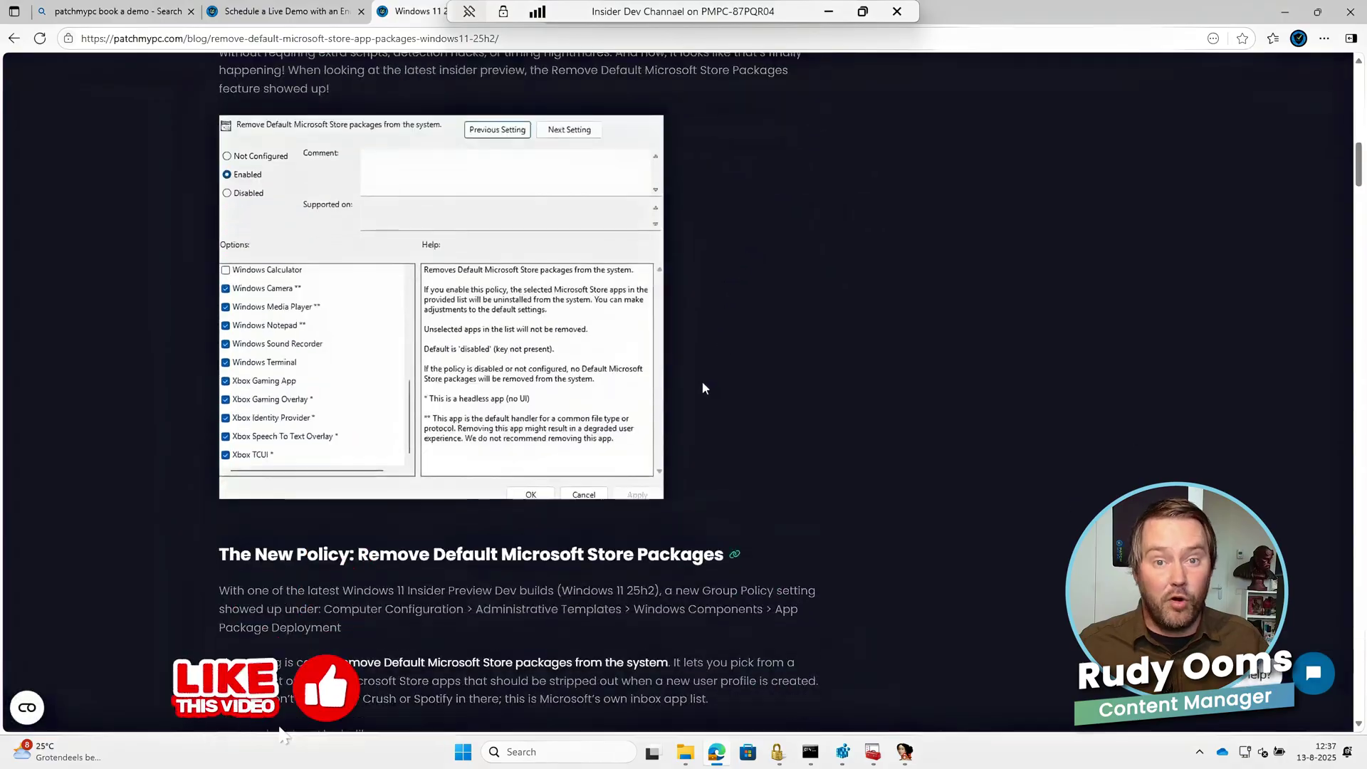
pyautogui.scroll(-9, 707, 422)
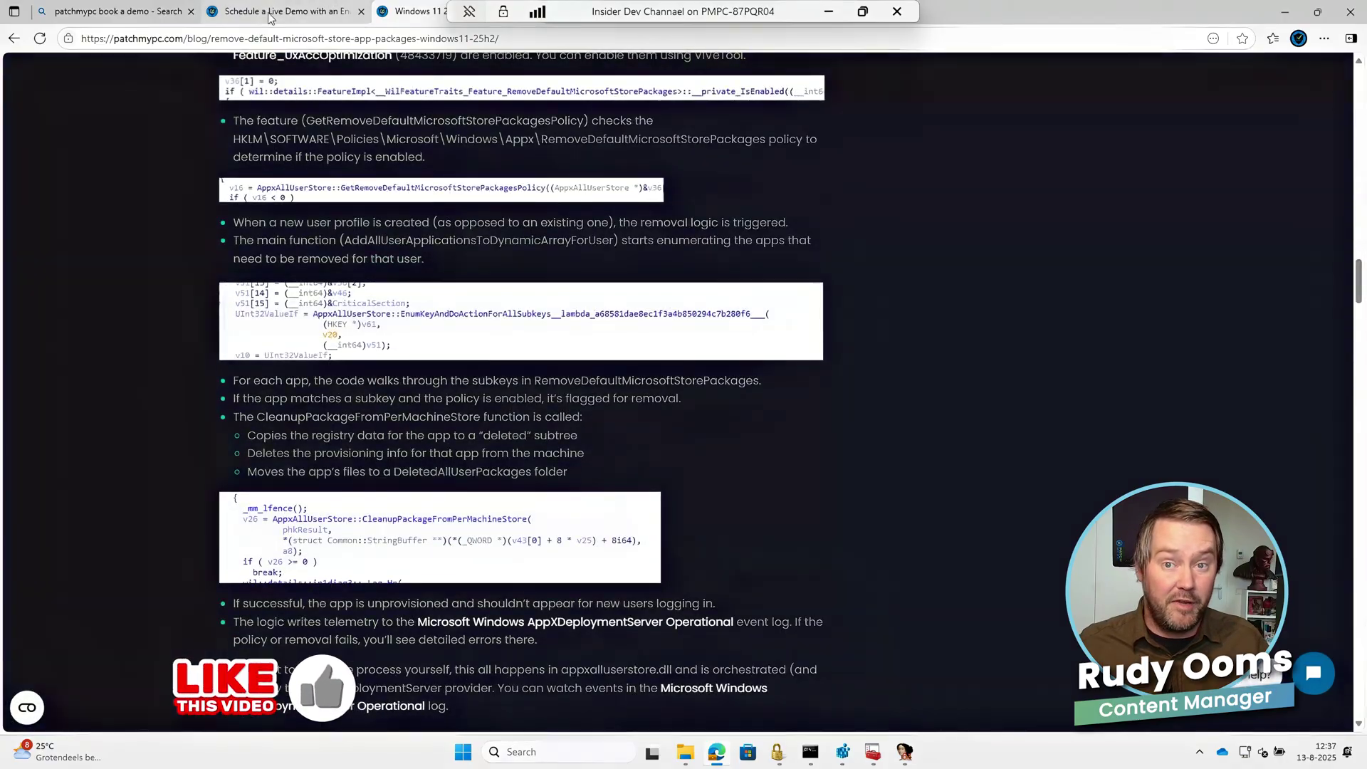
pyautogui.scroll(-20, 524, 387)
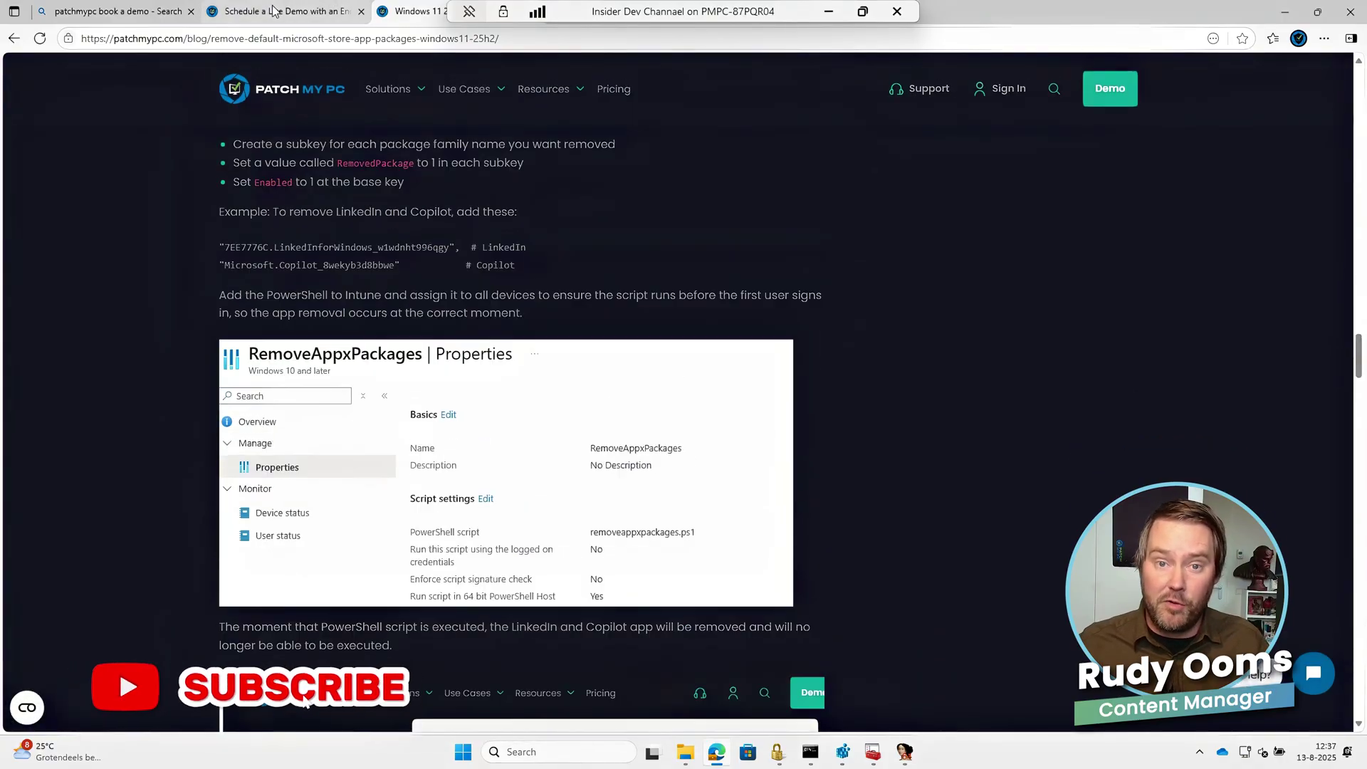
pyautogui.click(275, 11)
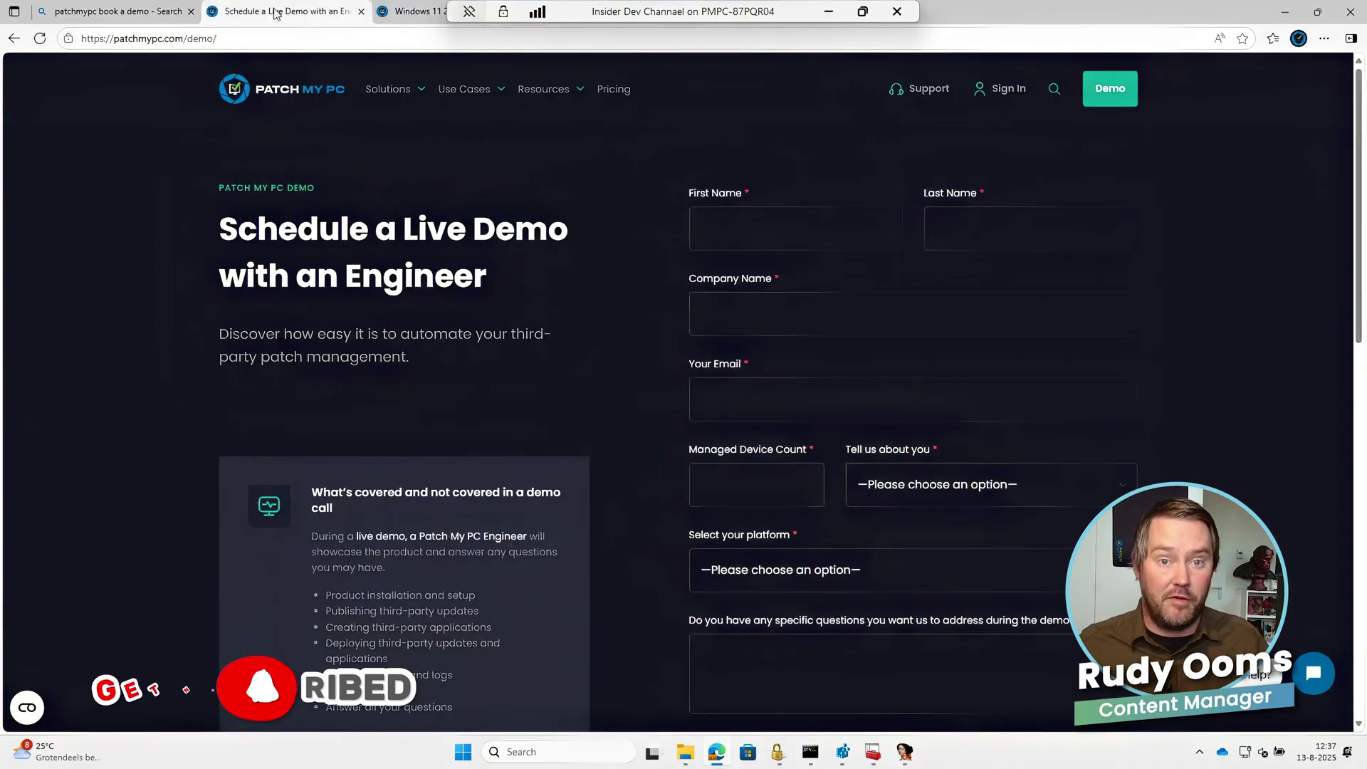